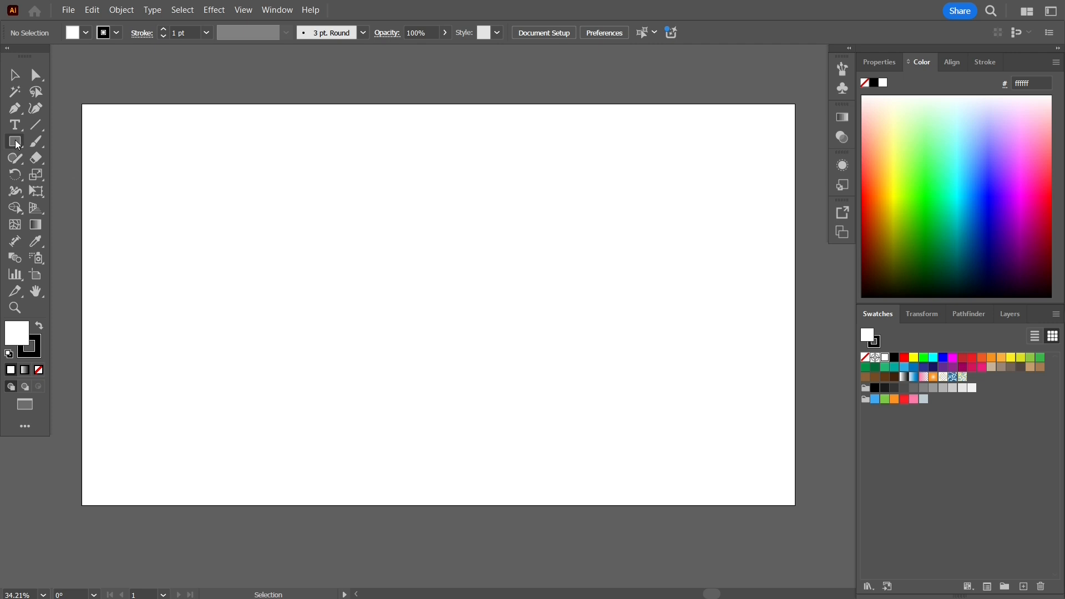
Draw a circle about 219 px in diameter and offset its path outward by 70 px to form a ring
key("l")
left_click_drag(218, 241, 299, 313)
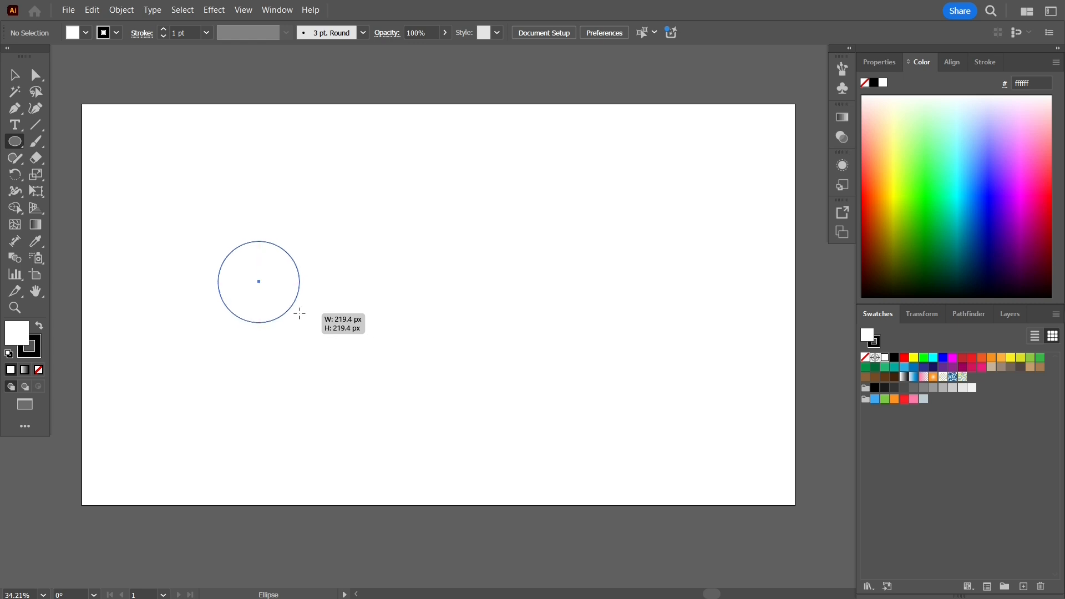
key("v")
left_click(121, 10)
mouse_move(232, 326)
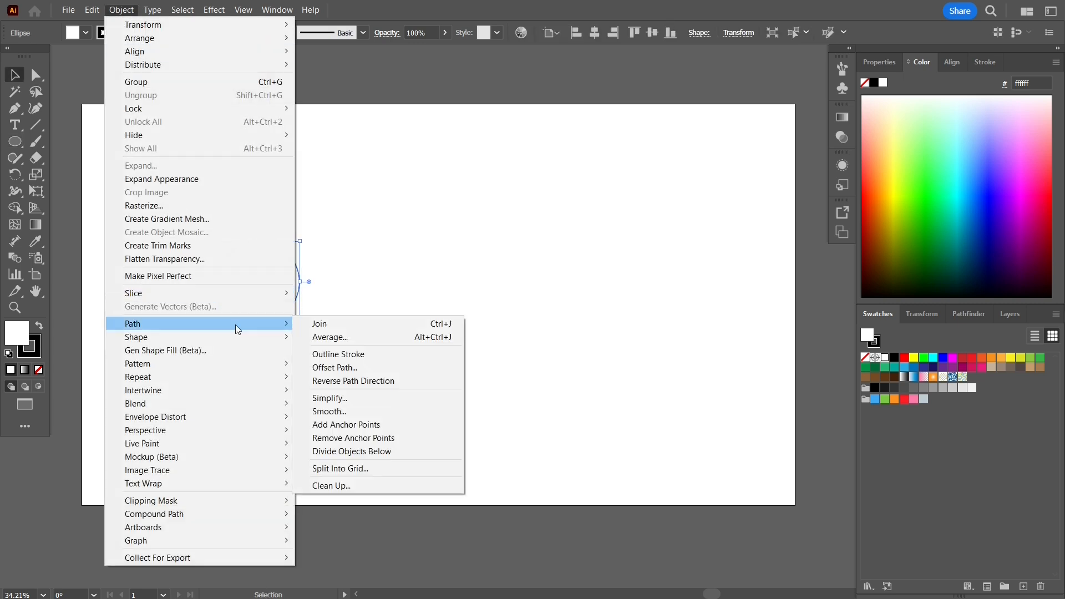
left_click(364, 364)
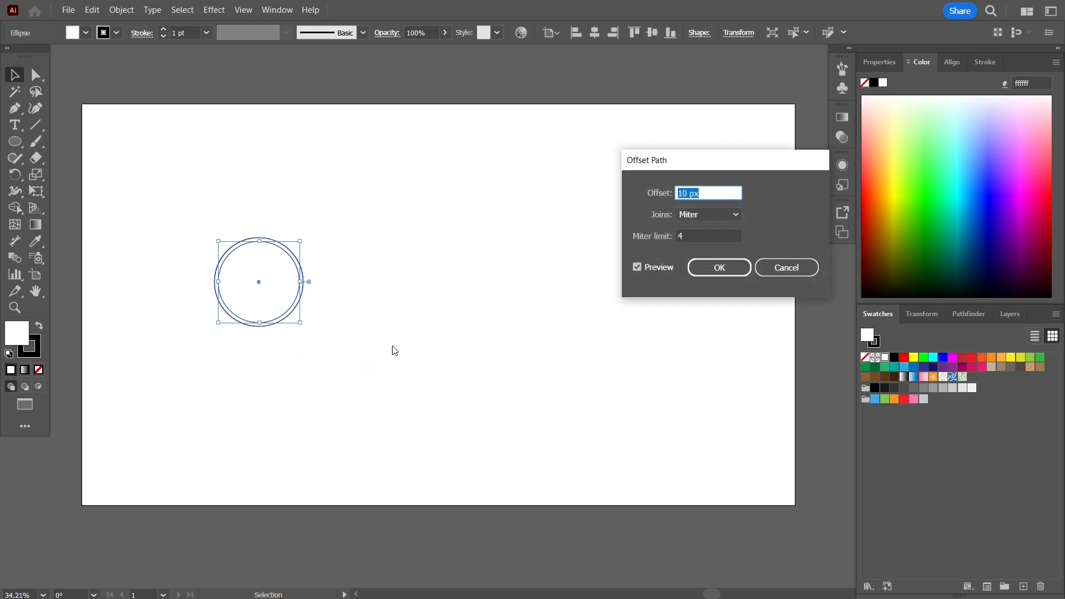
type("70")
key("Tab")
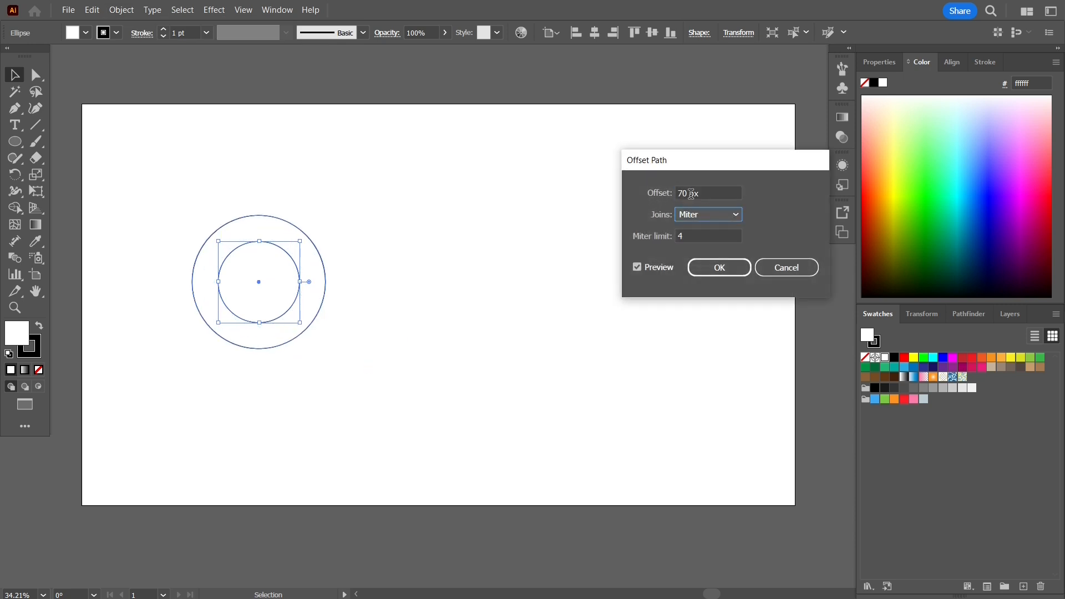
left_click(723, 270)
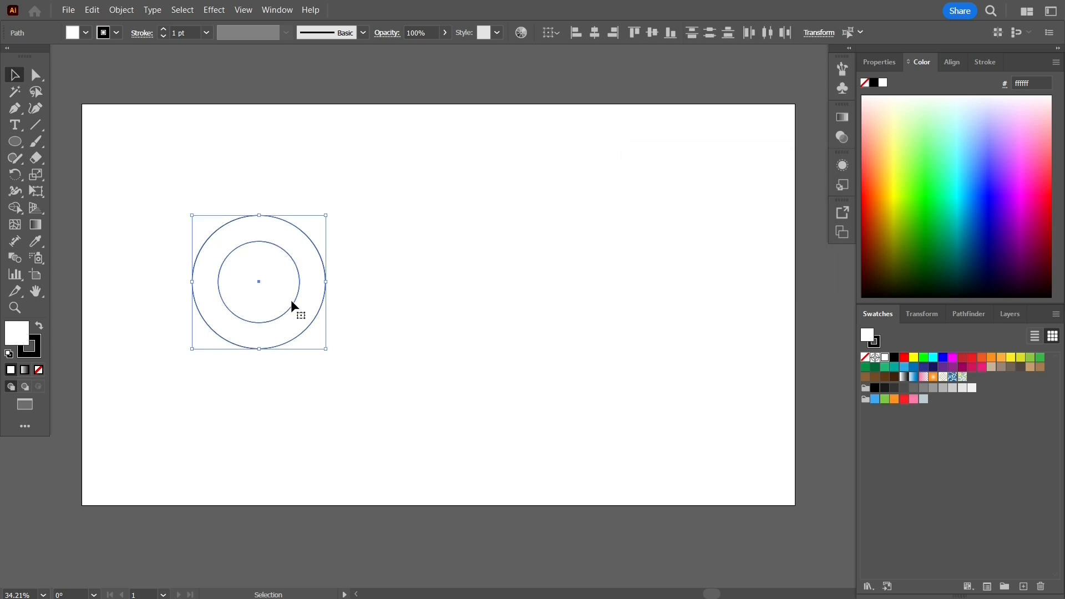
Duplicate the ring into a row of four touching rings and center the row roughly on the artboard
left_click_drag(291, 301, 688, 317)
left_click_drag(183, 185, 703, 347)
left_click_drag(546, 322, 501, 318)
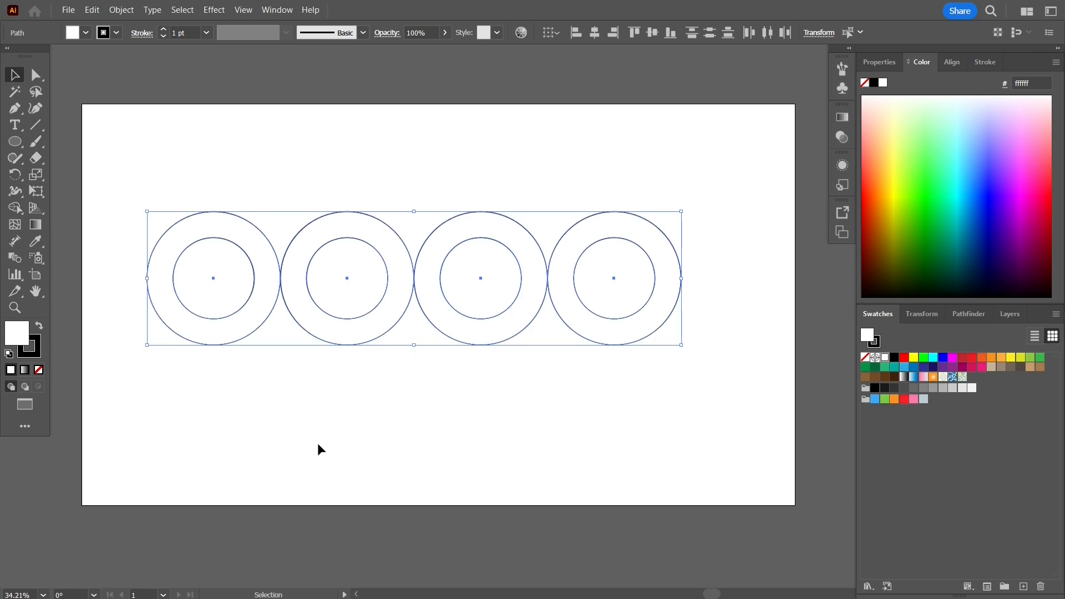
left_click(316, 448)
Fill the four inner circles with green 7ac943
left_click(237, 308)
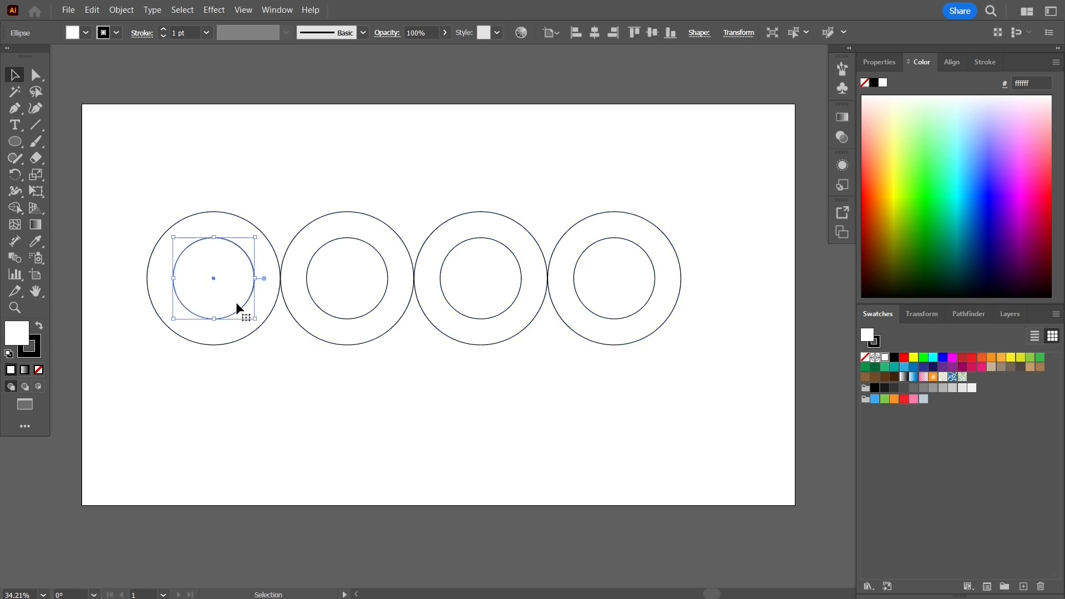
left_click(344, 320, "shift")
left_click(478, 274, "shift")
left_click(608, 273, "shift")
left_click(885, 398)
left_click(641, 397)
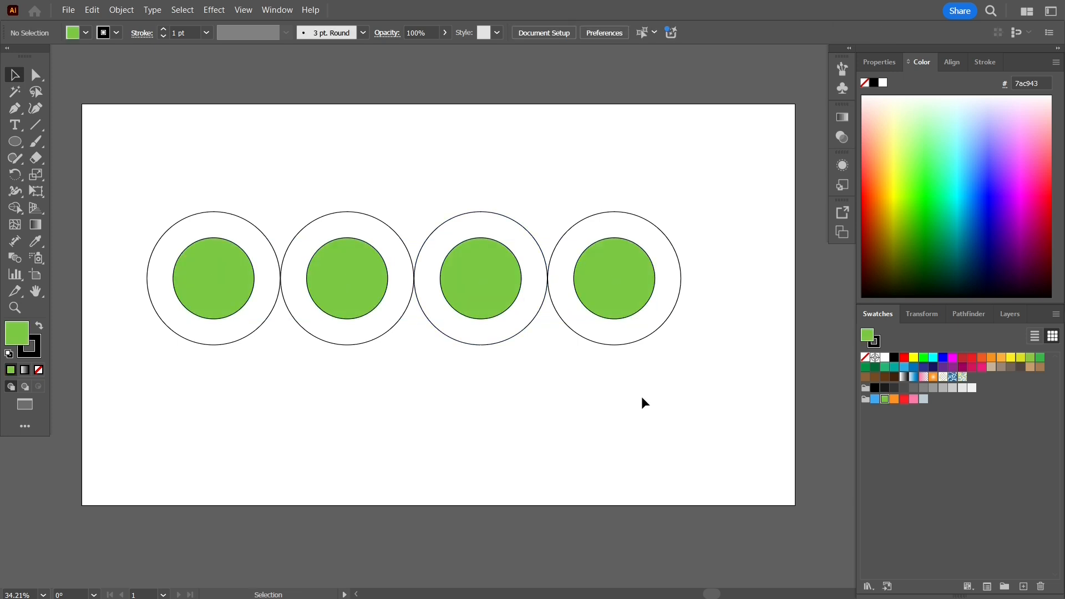
Draw a rectangle from the first ring's center over its upper-left quarter, with beige fill c7b299 and no stroke
key("m")
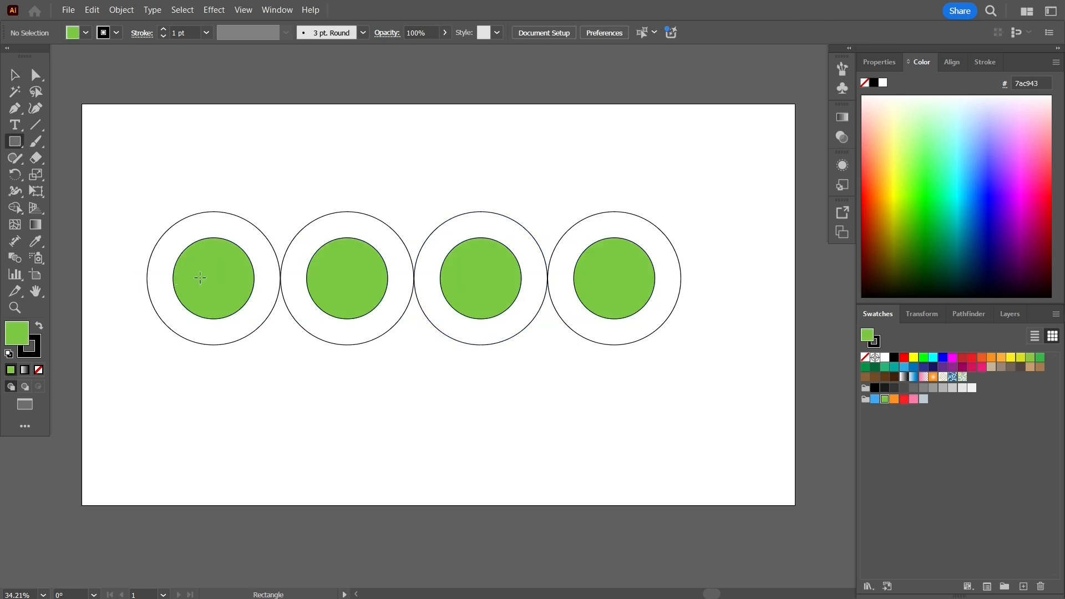
mouse_move(212, 276)
left_mouse_down()
mouse_move(112, 141)
mouse_move(99, 171)
left_mouse_up()
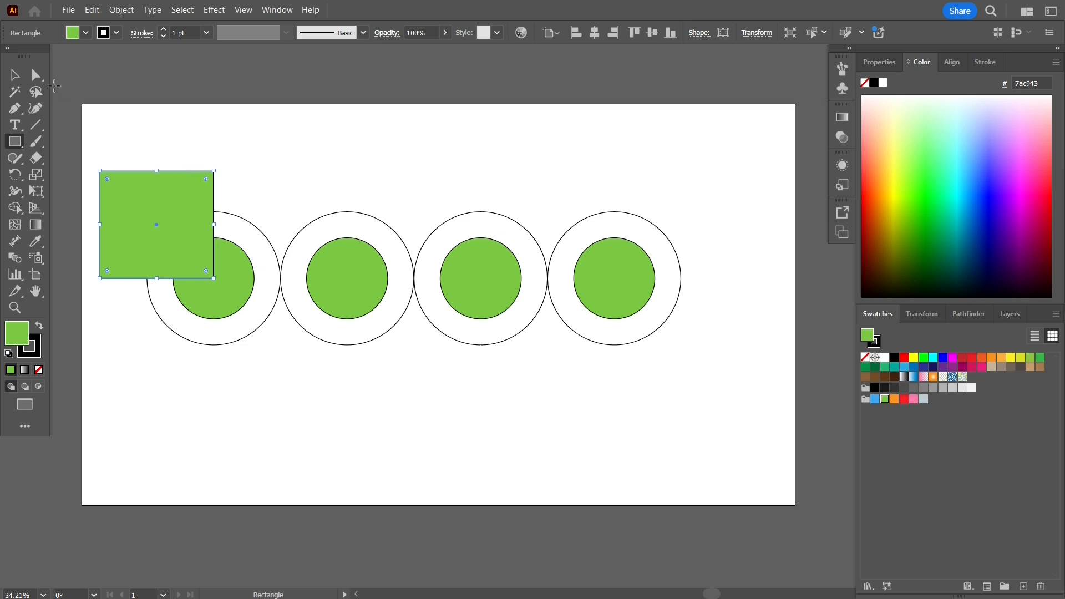
left_click(15, 74)
scroll(177, 251, "up", 2)
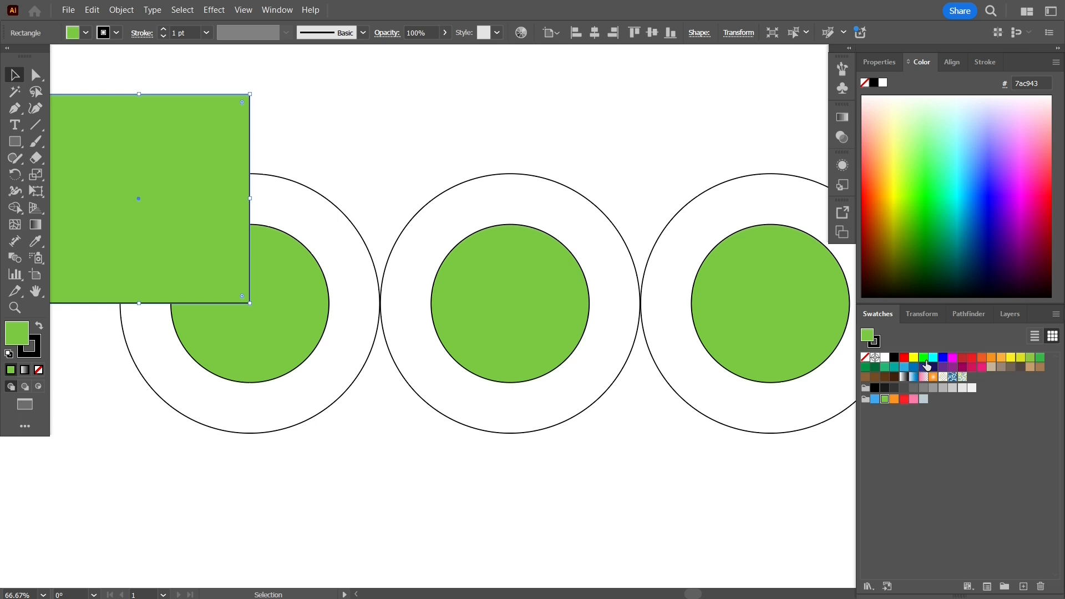
left_click(962, 367)
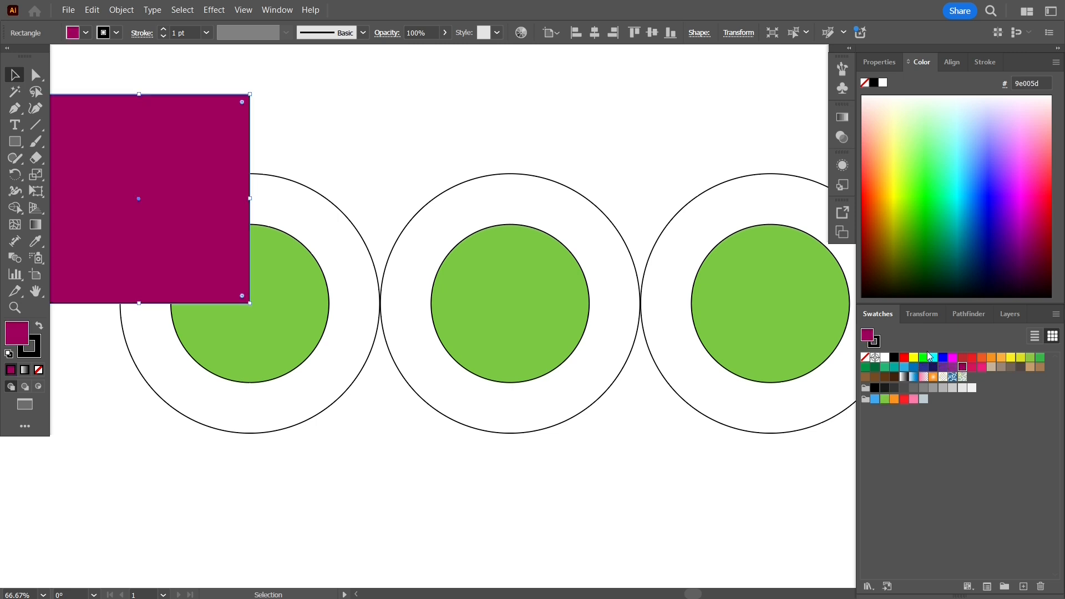
left_click(991, 367)
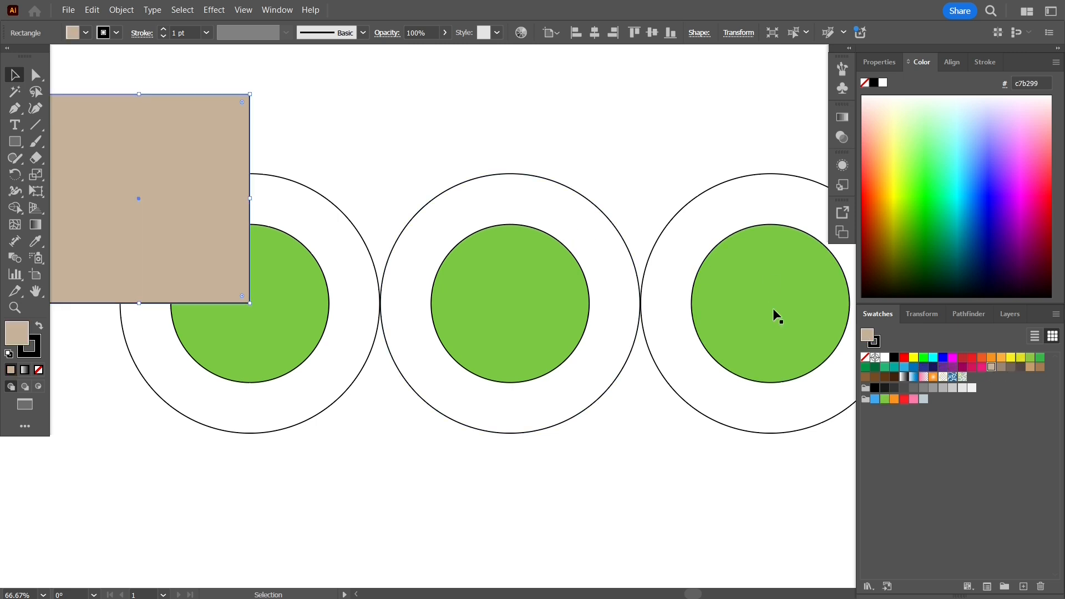
left_click(38, 353)
left_click(38, 369)
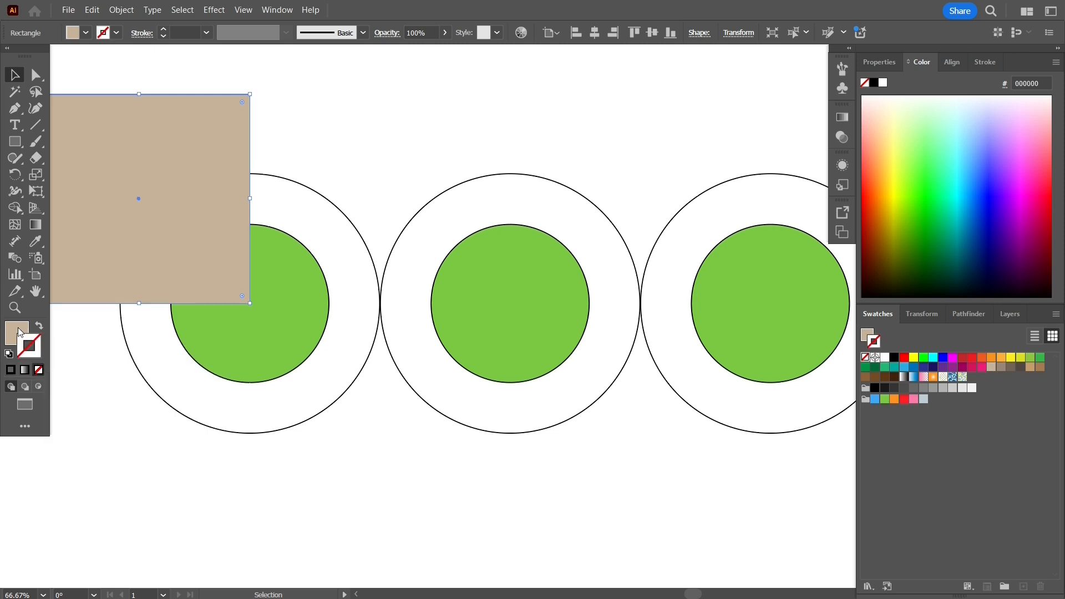
left_click(412, 78)
Cut the upper-left quarter out of the first outer ring with the Shape Builder and delete the leftover rectangle piece
scroll(223, 265, "up", 2)
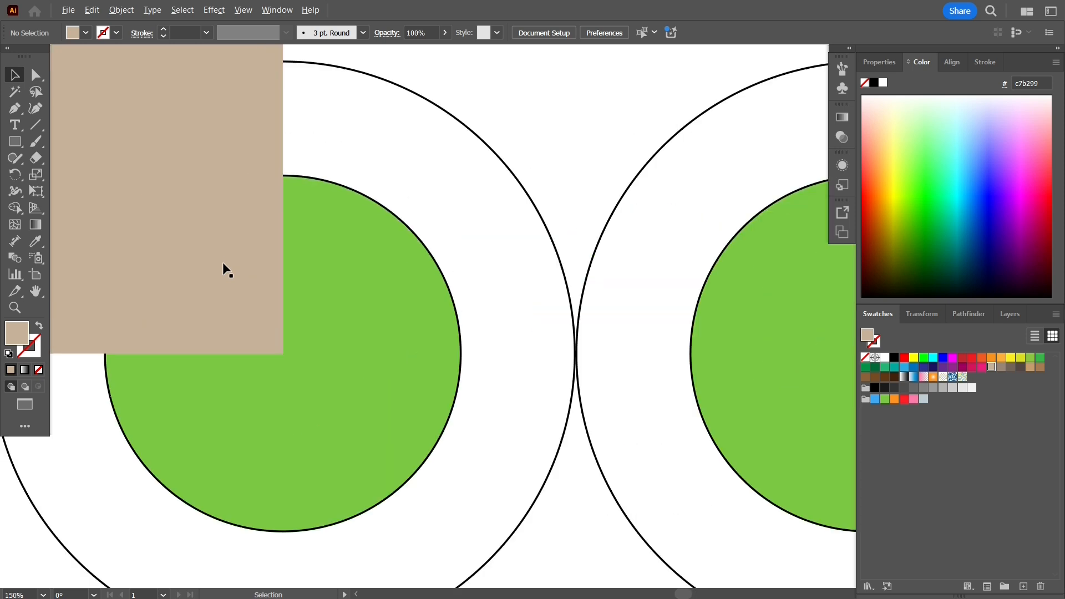
mouse_move(247, 308)
left_mouse_down()
mouse_move(218, 302)
mouse_move(244, 303)
mouse_move(248, 314)
mouse_move(231, 294)
left_mouse_up()
left_click(369, 397)
scroll(347, 285, "down", 2)
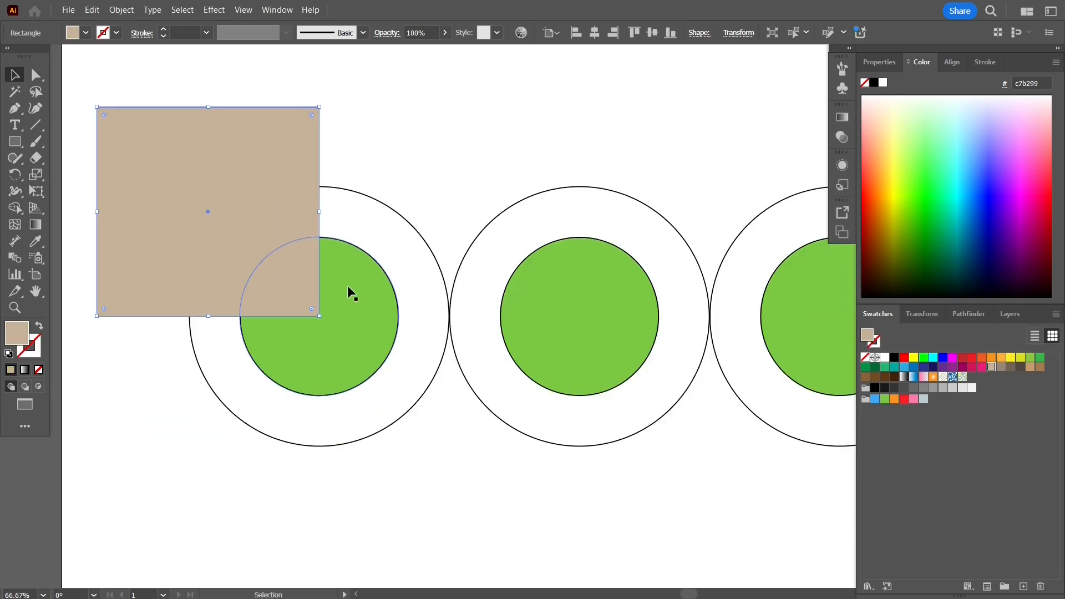
scroll(347, 285, "down", 2)
left_click(225, 408, "shift")
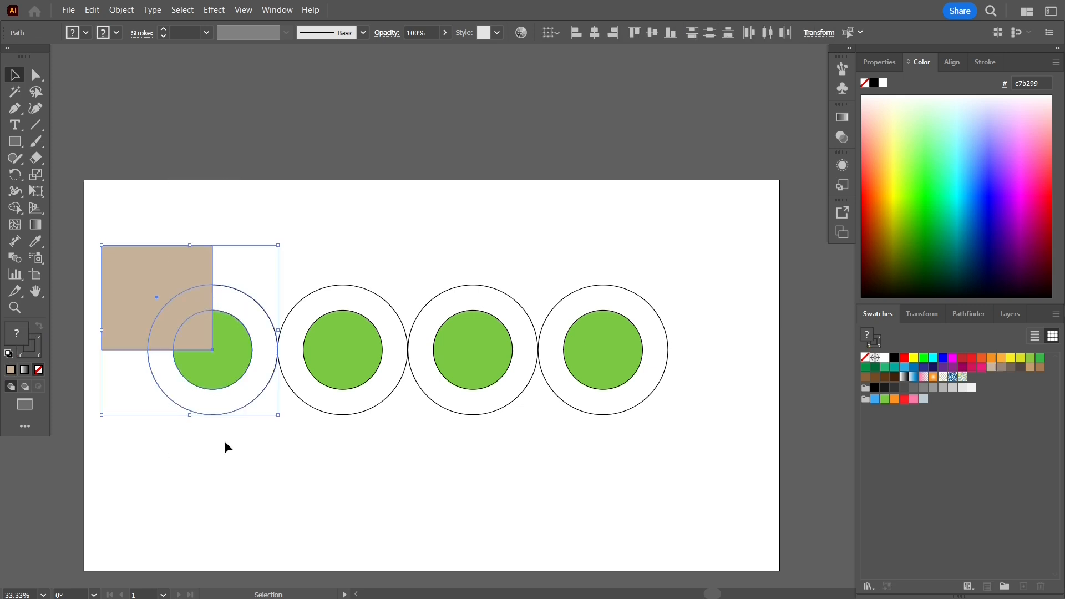
left_click(15, 208)
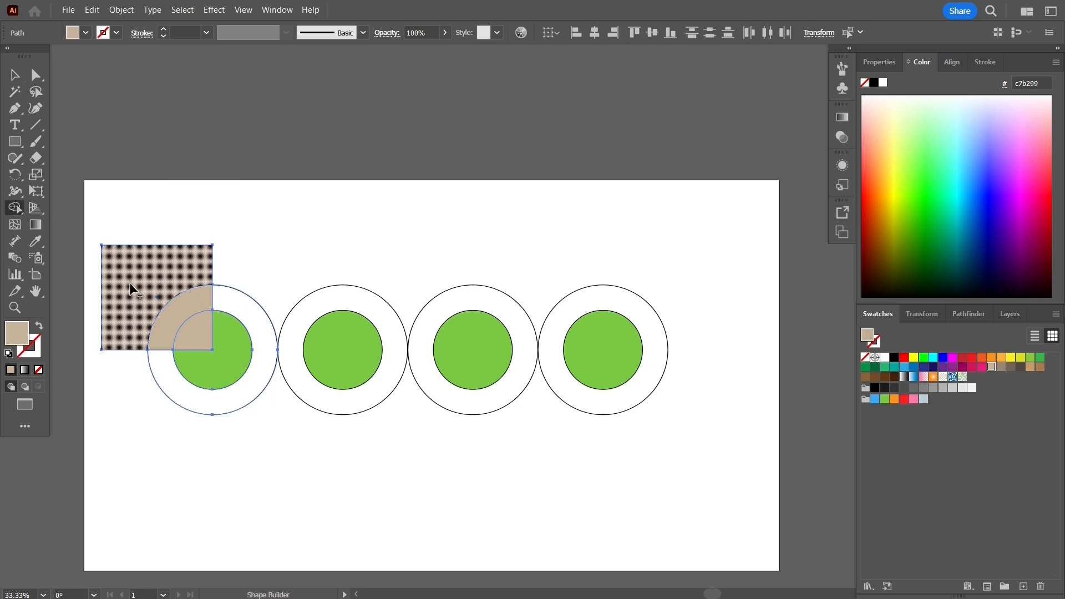
mouse_move(159, 304)
left_mouse_down()
mouse_move(166, 311)
mouse_move(171, 227)
left_mouse_up()
left_click(15, 75)
left_click(154, 254)
key("Delete")
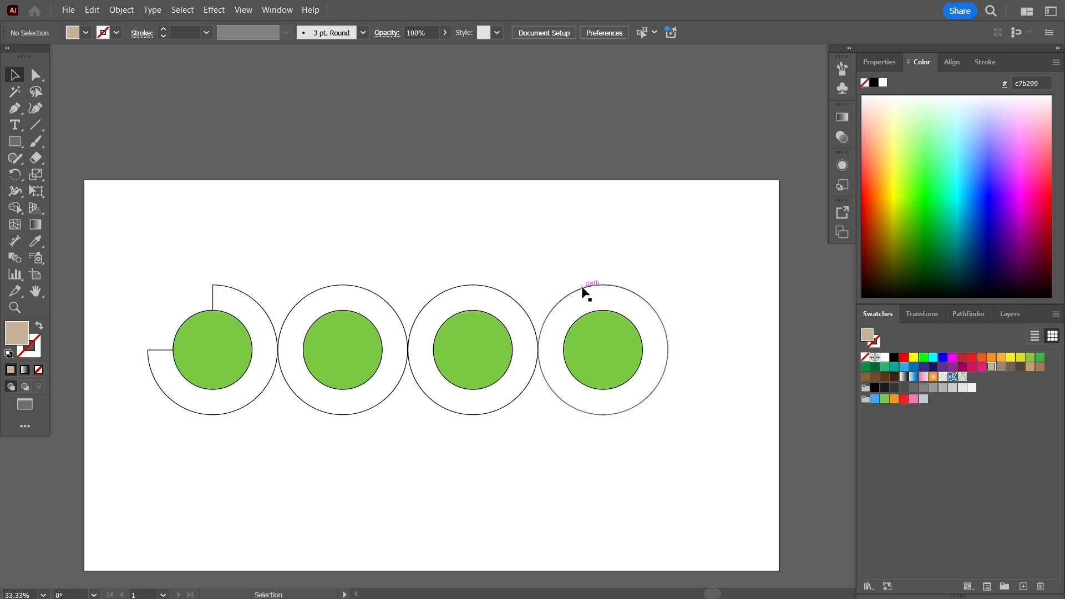
Shift the second and third rings so each overlaps the previous ring's band, and place the fourth ring tangent to the third
left_click_drag(332, 243, 363, 463)
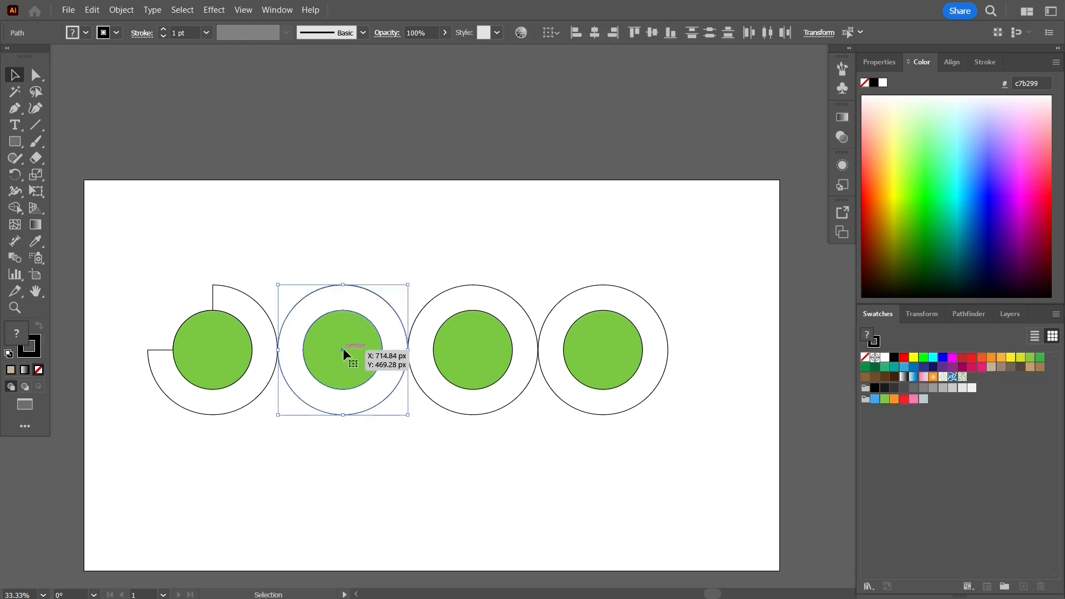
left_click_drag(342, 359, 316, 363)
left_click_drag(470, 368, 421, 374)
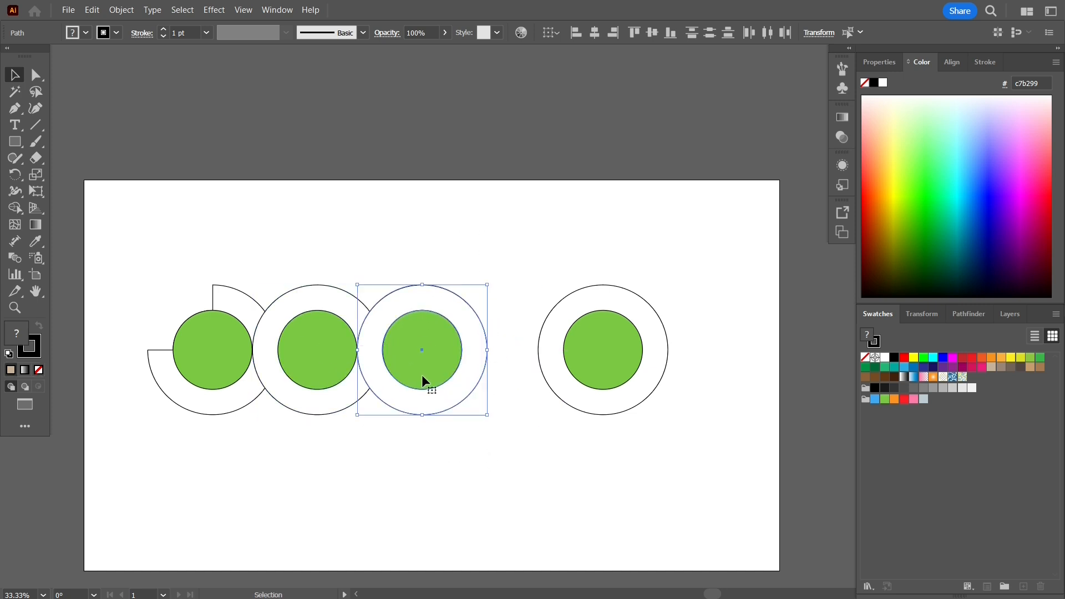
left_click(603, 355)
left_click_drag(548, 241, 647, 453)
left_click_drag(604, 373, 554, 374)
left_click(278, 465)
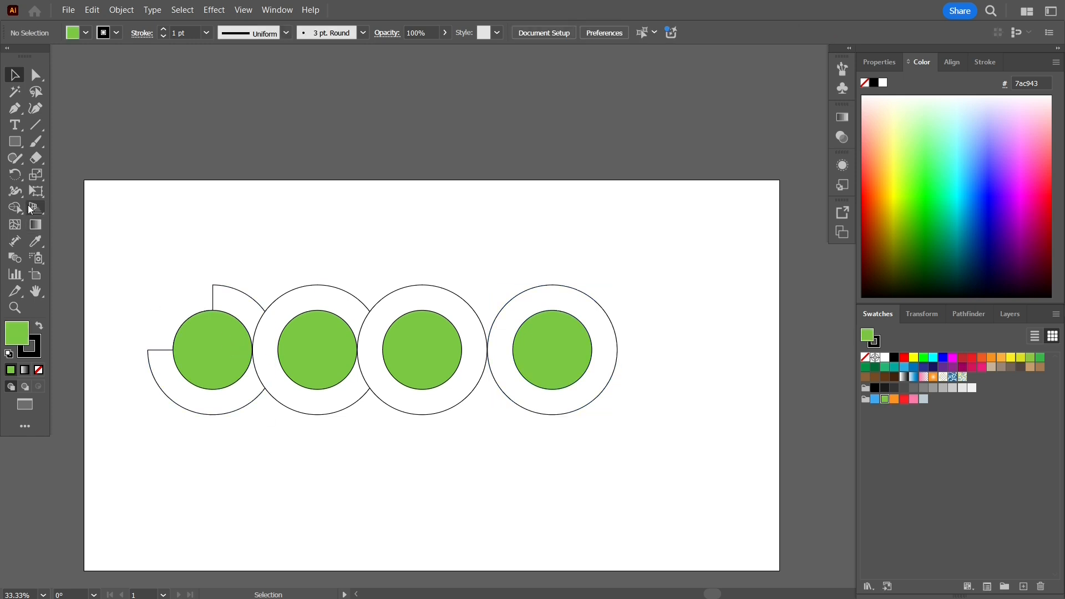
Cover all four rings with a rectangle and try to merge a wavy band through the first three using the Shape Builder
left_click(18, 145)
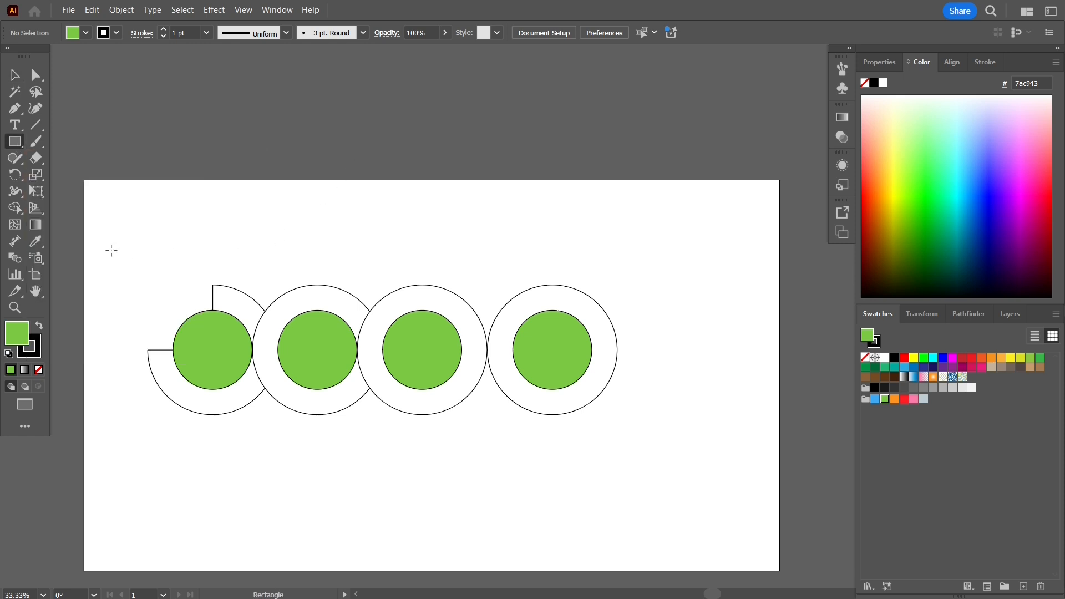
mouse_move(106, 246)
left_mouse_down()
mouse_move(401, 439)
mouse_move(658, 440)
left_mouse_up()
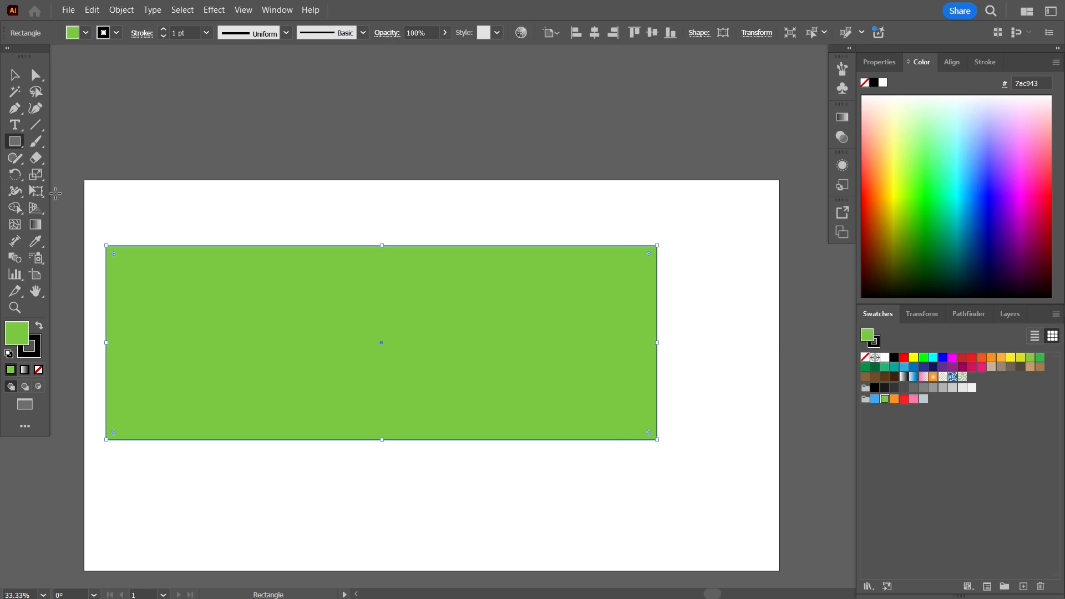
left_click(15, 75)
left_click_drag(84, 190, 675, 473)
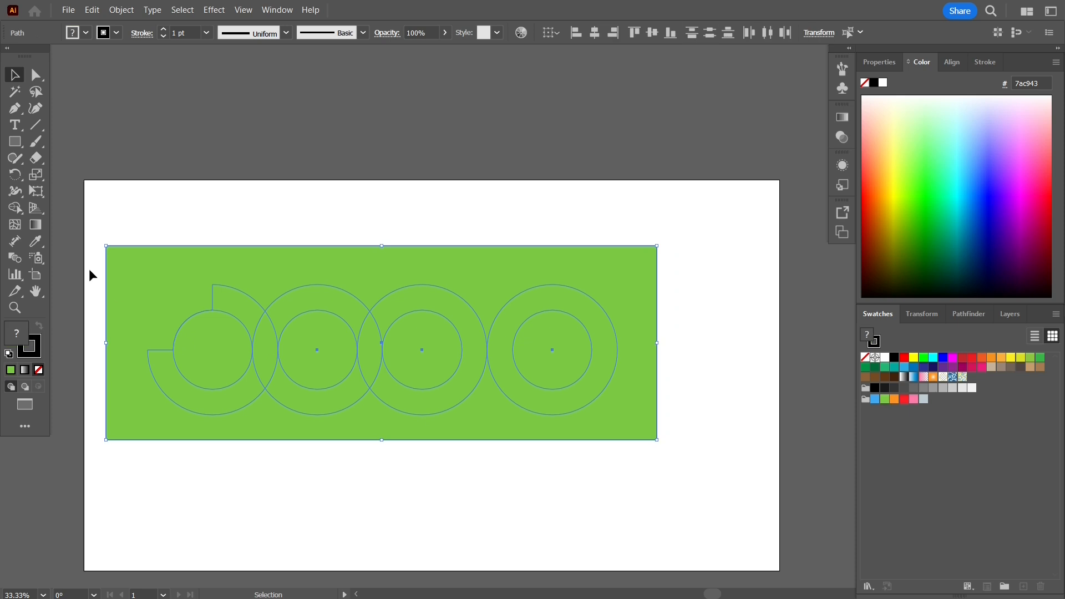
left_click(14, 208)
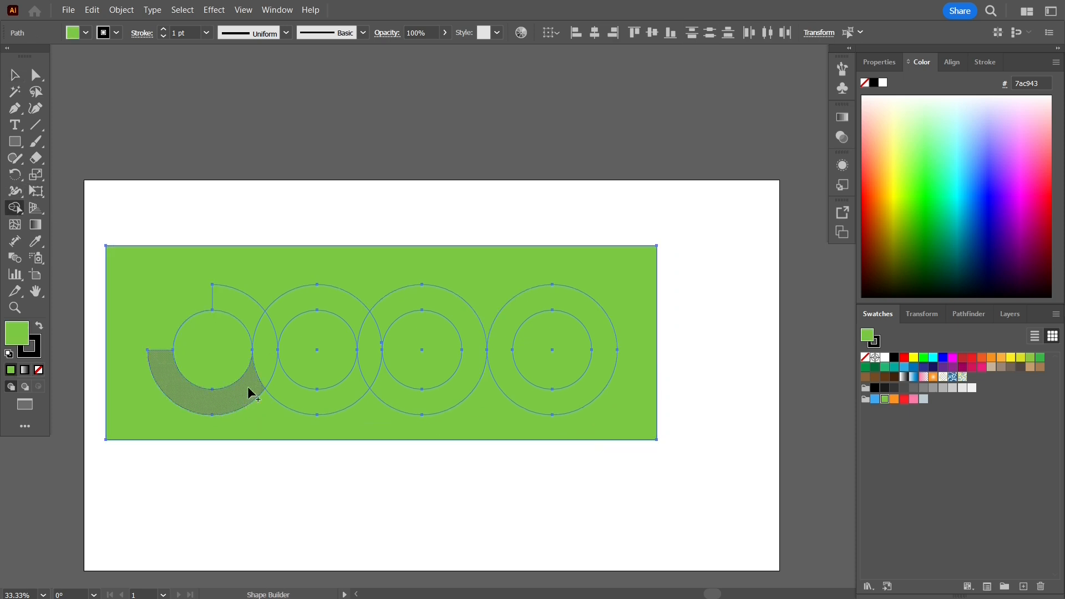
mouse_move(249, 391)
left_mouse_down()
mouse_move(285, 305)
mouse_move(311, 299)
mouse_move(347, 314)
mouse_move(392, 391)
mouse_move(417, 405)
mouse_move(394, 395)
mouse_move(337, 305)
left_mouse_up()
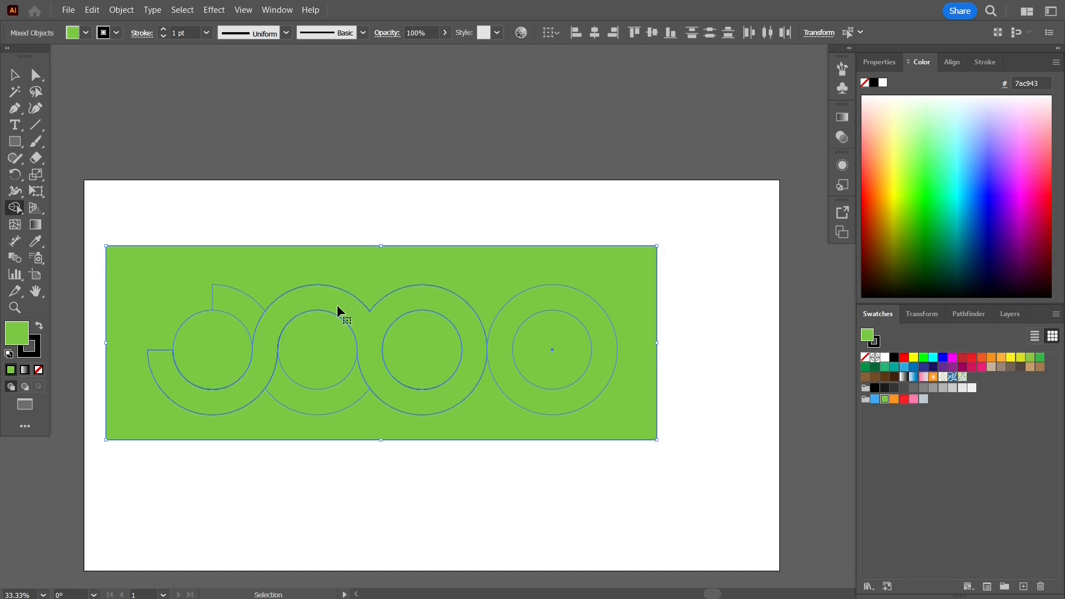
left_click(337, 304, "alt")
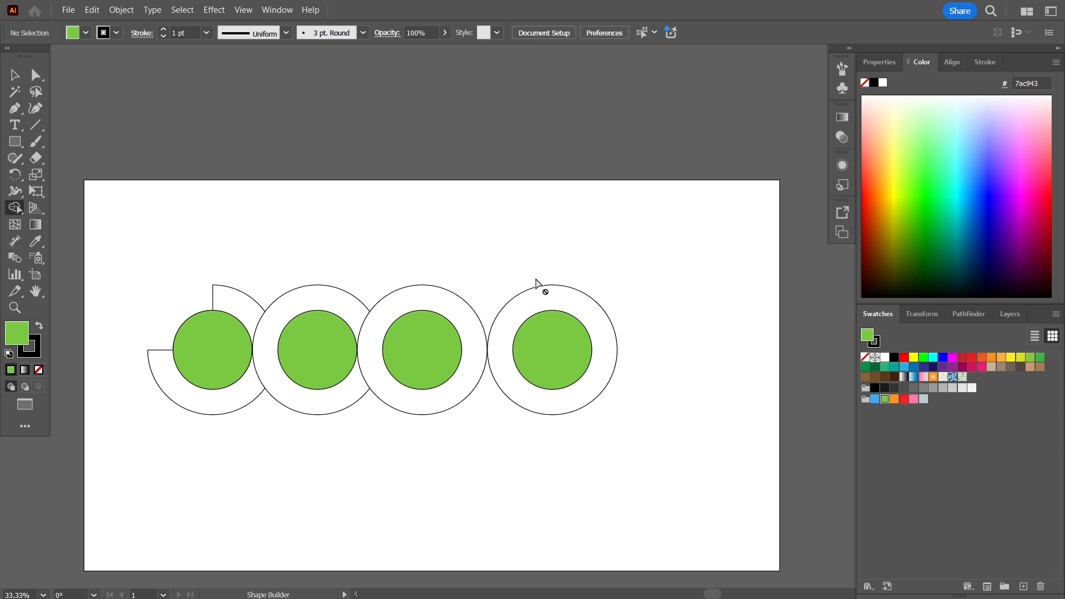
Move the fourth ring toward the third until their bands overlap like those of the other rings
left_click(14, 81)
left_click_drag(505, 253, 613, 459)
left_click_drag(560, 369, 537, 371)
left_click(318, 182)
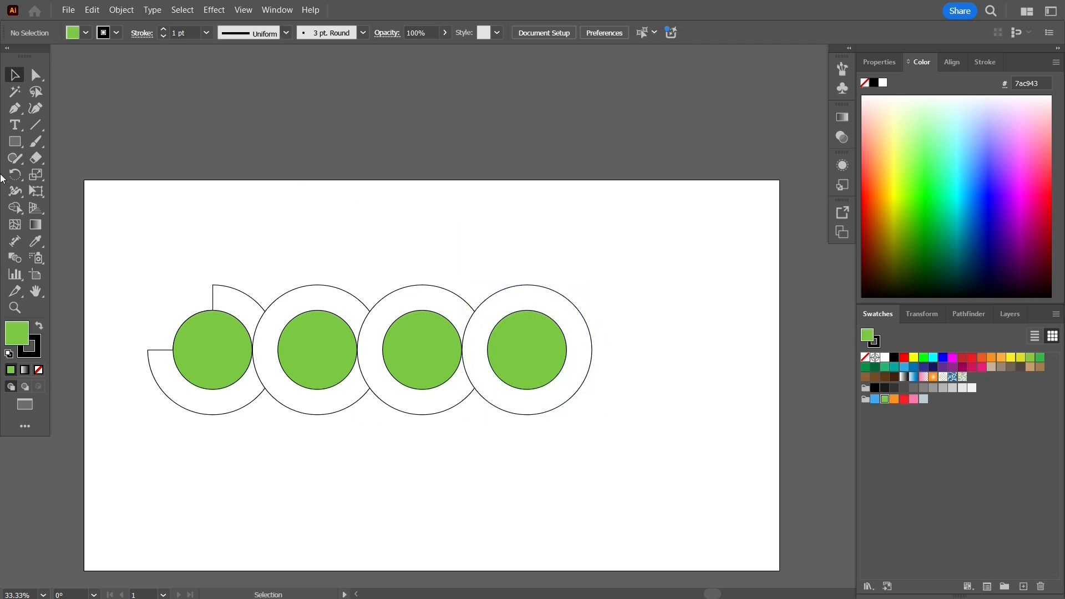
Draw a rectangle covering all four rings and select all the artwork for use with the Shape Builder
left_click(15, 141)
mouse_move(98, 212)
left_mouse_down()
mouse_move(539, 431)
mouse_move(645, 450)
left_mouse_up()
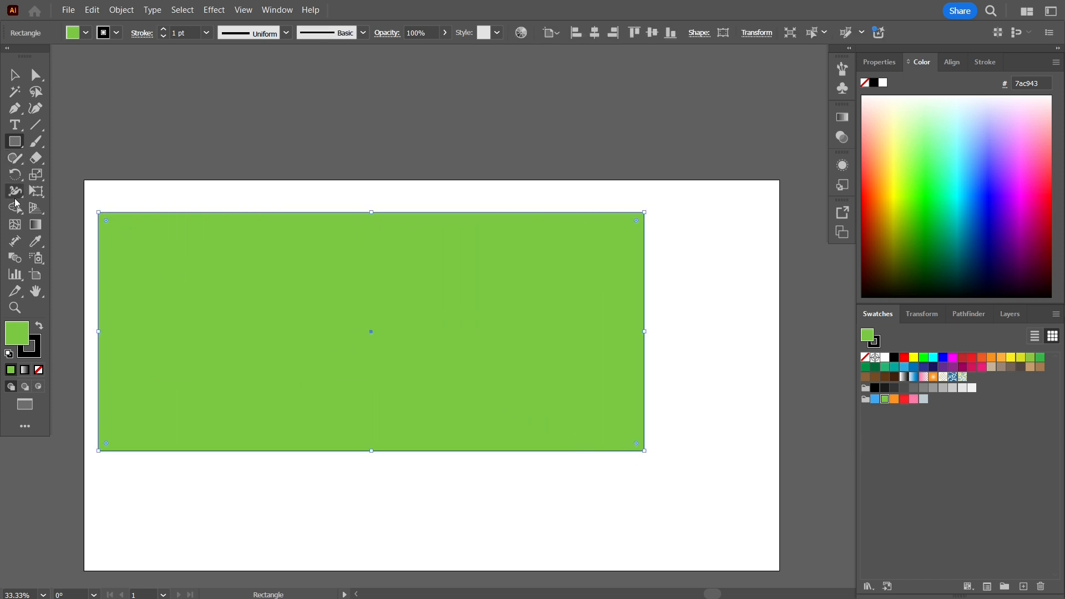
left_click(132, 126)
left_click(555, 317)
key("v")
left_click_drag(72, 167, 676, 497)
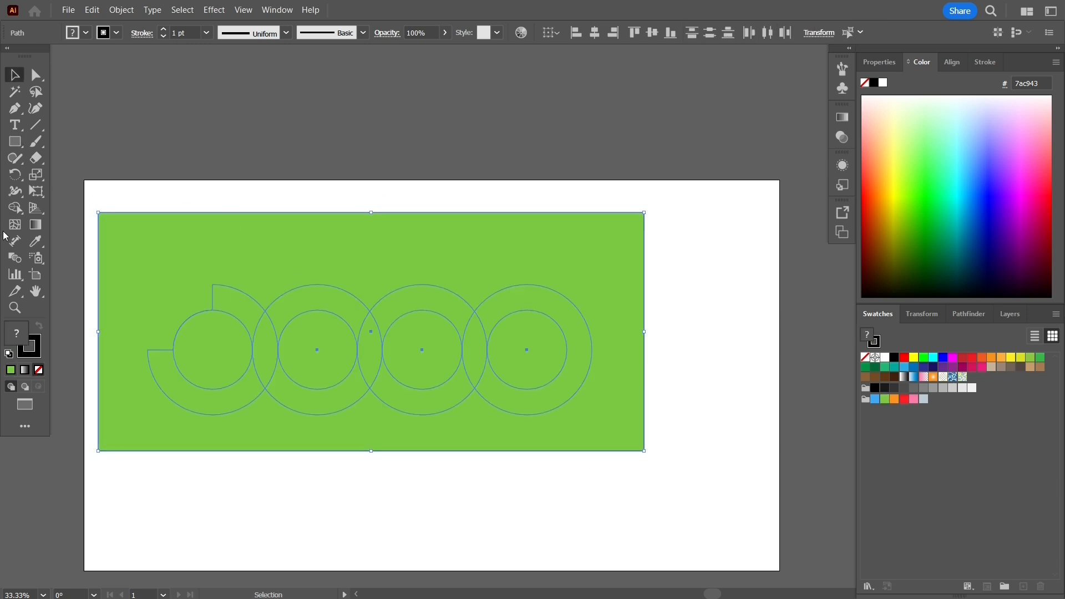
left_click(15, 209)
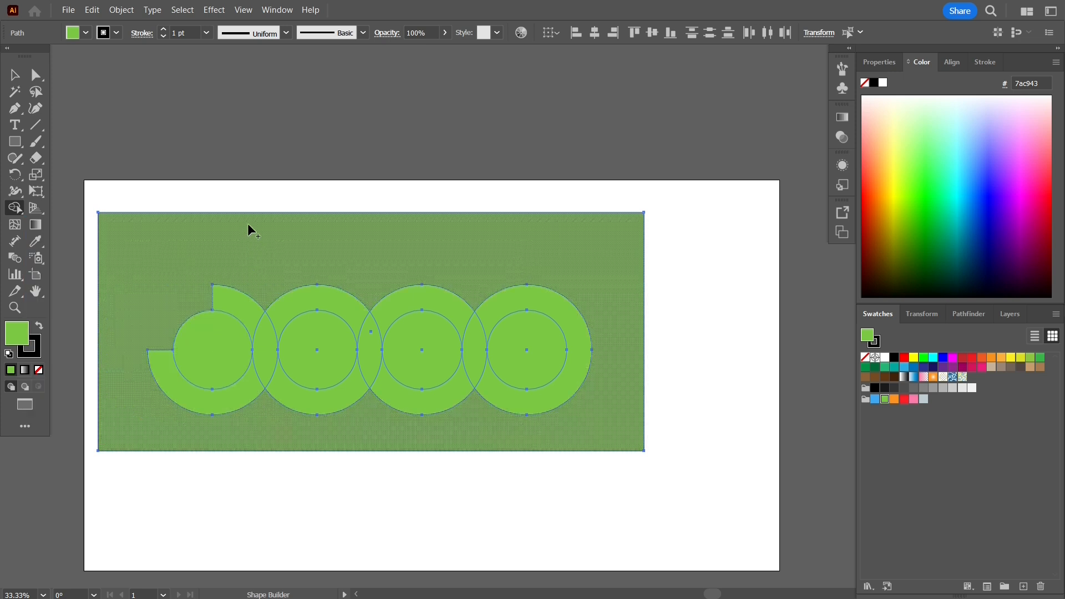
Try merging the wavy band from the first ring through the fourth with the Shape Builder, and undo the merge
mouse_move(238, 401)
left_mouse_down()
mouse_move(292, 302)
mouse_move(364, 315)
mouse_move(379, 380)
mouse_move(410, 405)
mouse_move(440, 399)
mouse_move(502, 305)
mouse_move(471, 362)
left_mouse_up()
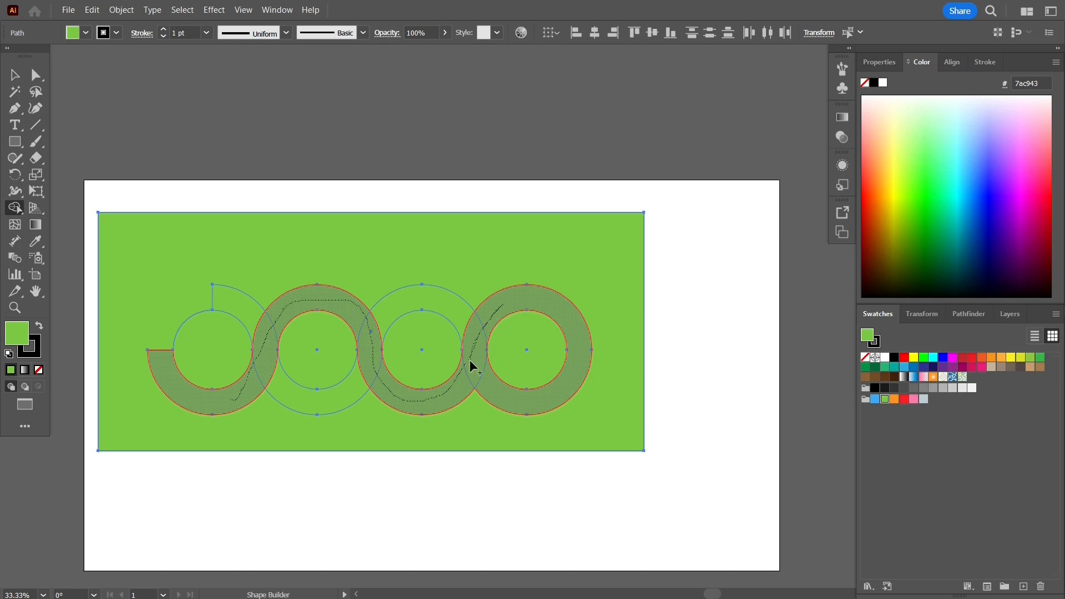
left_click_drag(470, 362, 469, 361)
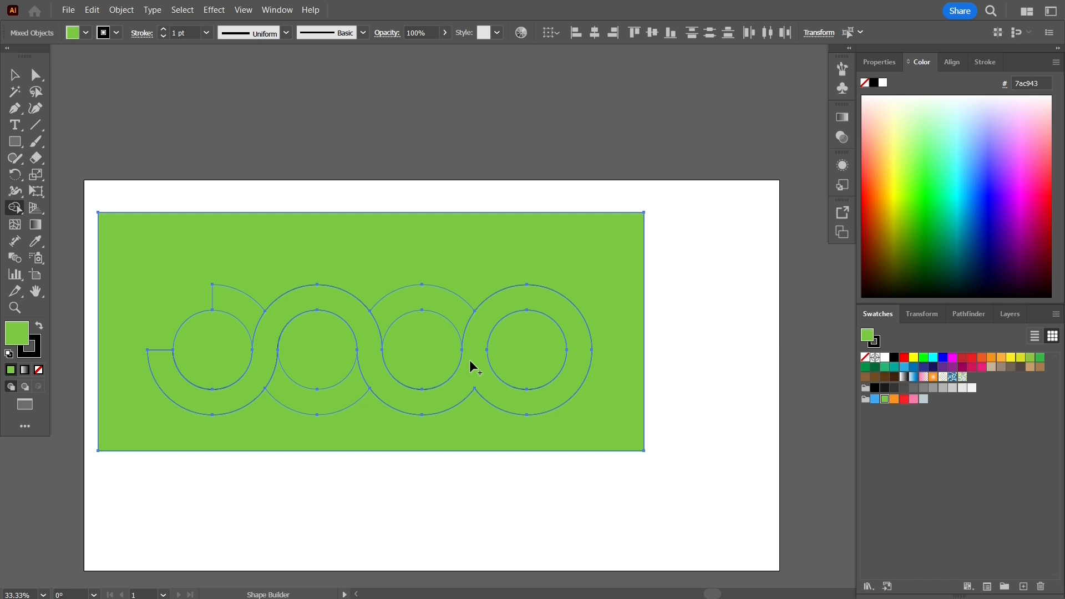
key("ctrl+z")
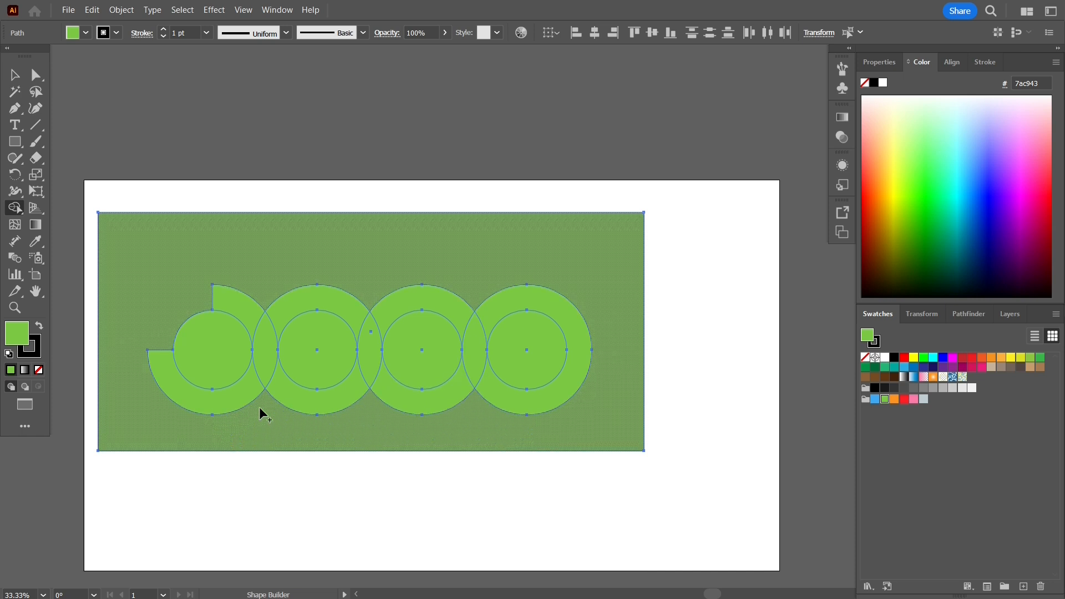
Merge the wavy band from the first ring through the third with the Shape Builder, and remove the surrounding rectangle area
mouse_move(240, 408)
left_mouse_down()
mouse_move(284, 312)
mouse_move(306, 297)
mouse_move(344, 304)
mouse_move(396, 395)
mouse_move(466, 368)
left_mouse_up()
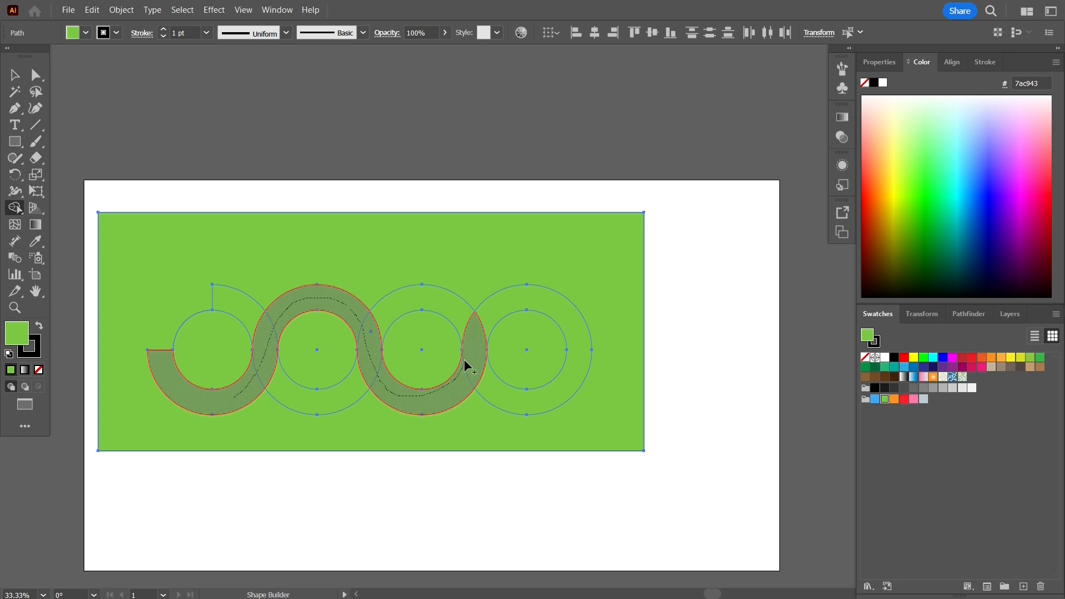
left_click_drag(466, 366, 466, 367)
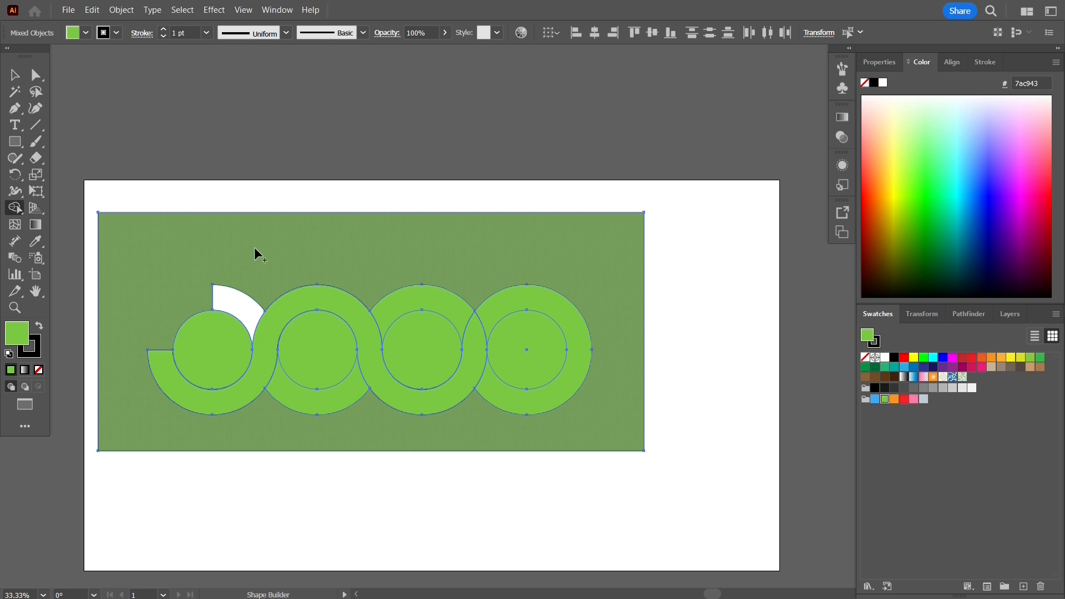
left_click(433, 252, "alt")
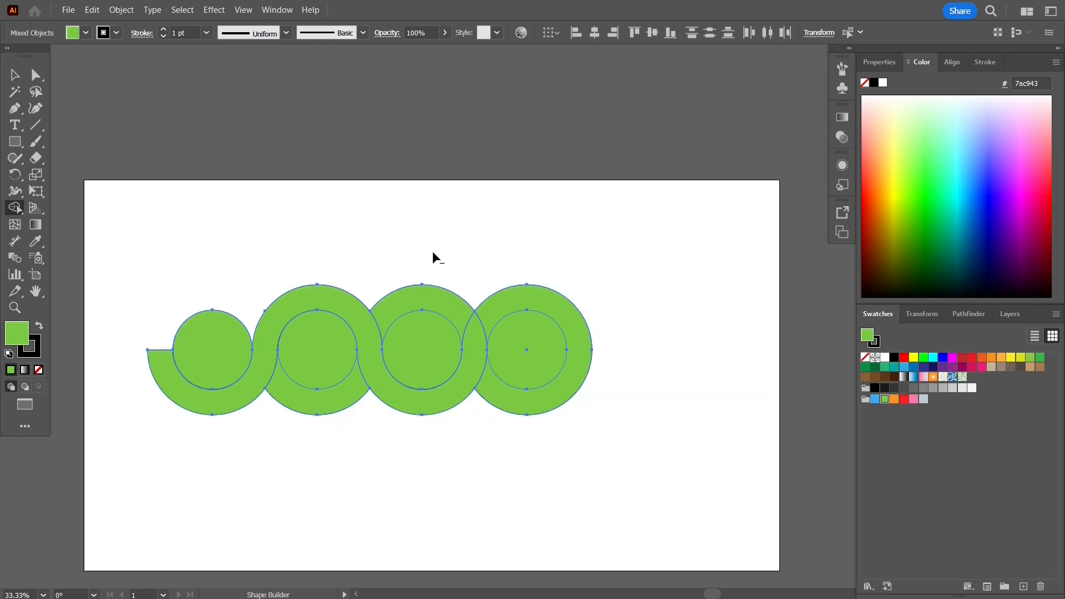
Try moving the merged wavy band away from the circles to check it as a separate shape, and undo the move
left_click(14, 75)
mouse_move(369, 323)
left_mouse_down()
mouse_move(414, 231)
mouse_move(424, 283)
mouse_move(375, 339)
mouse_move(364, 228)
mouse_move(396, 190)
left_mouse_up()
left_click(383, 261)
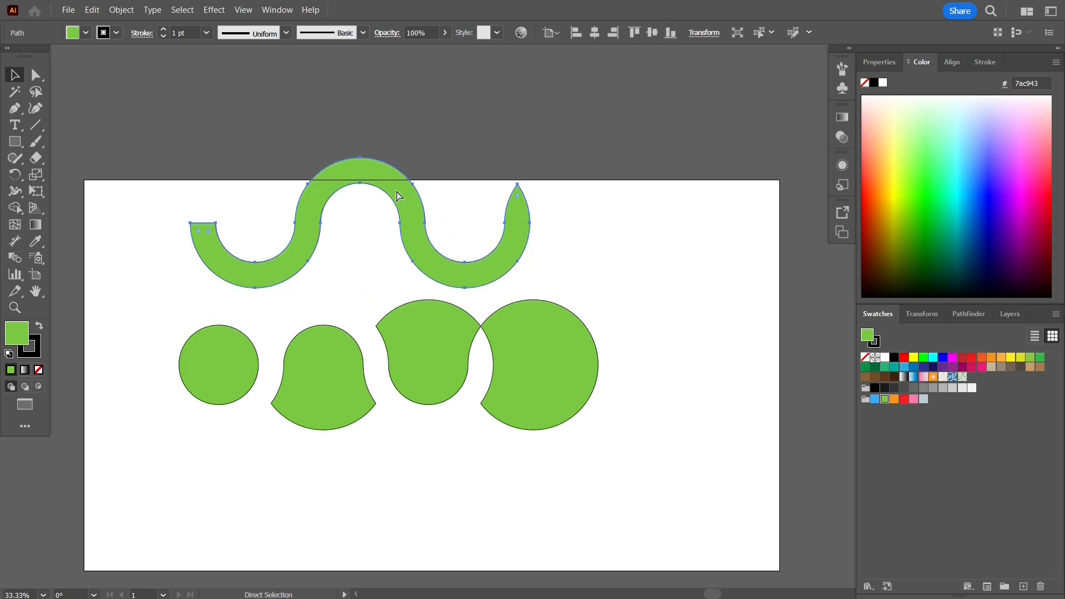
key("ctrl+z")
Delete the leftover green compound shape spanning the four circles, keeping the wavy band and the inner circles
left_click(372, 224)
left_click(229, 362)
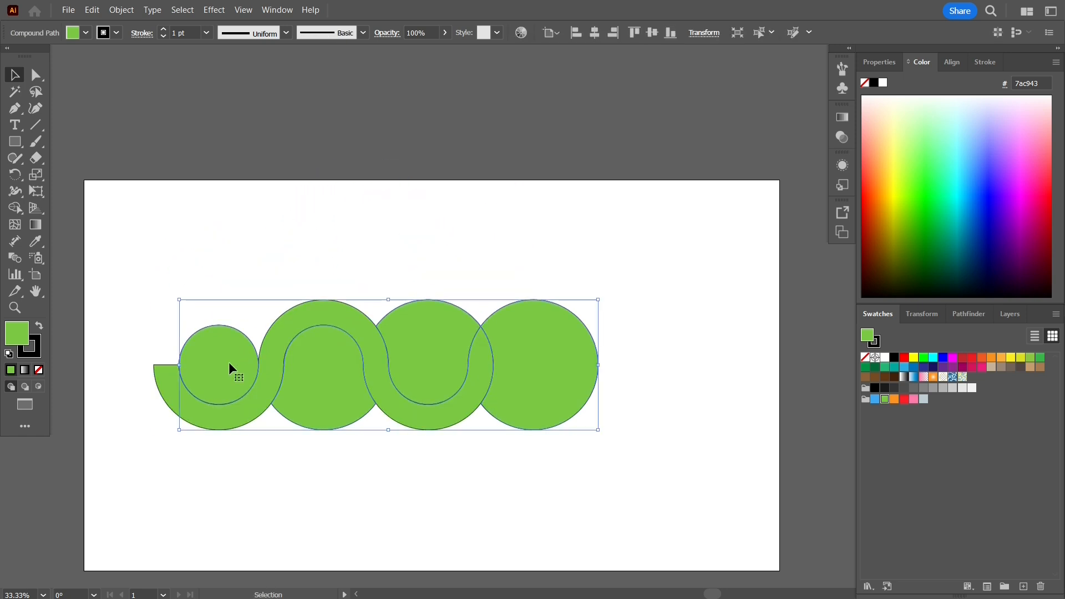
left_click(675, 361)
left_click_drag(565, 417, 679, 531)
key("Delete")
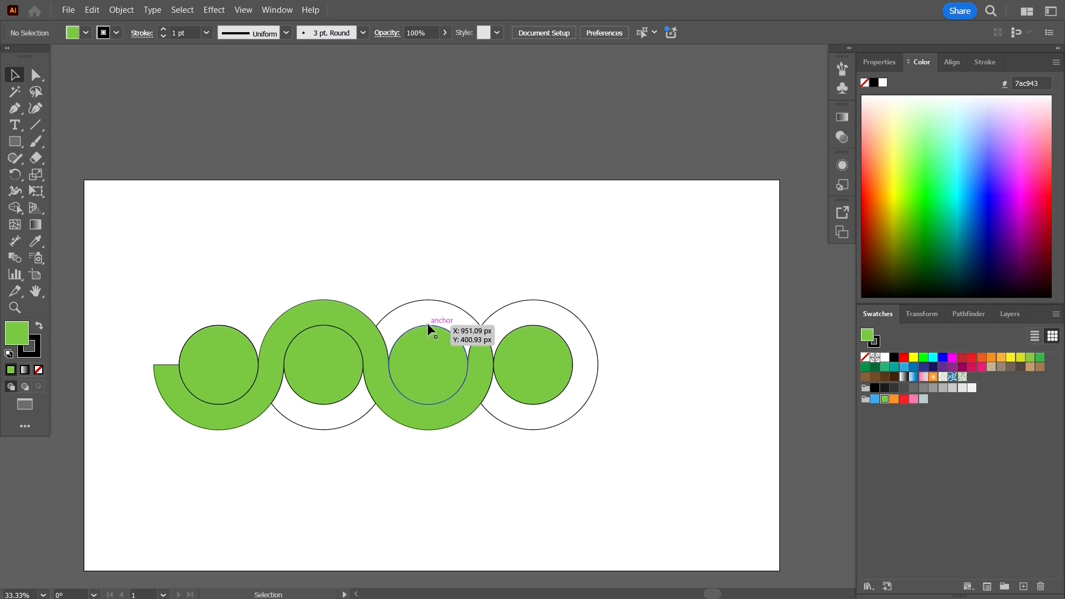
Delete the leftover white pieces around the third and second circles
left_click_drag(434, 325, 447, 269)
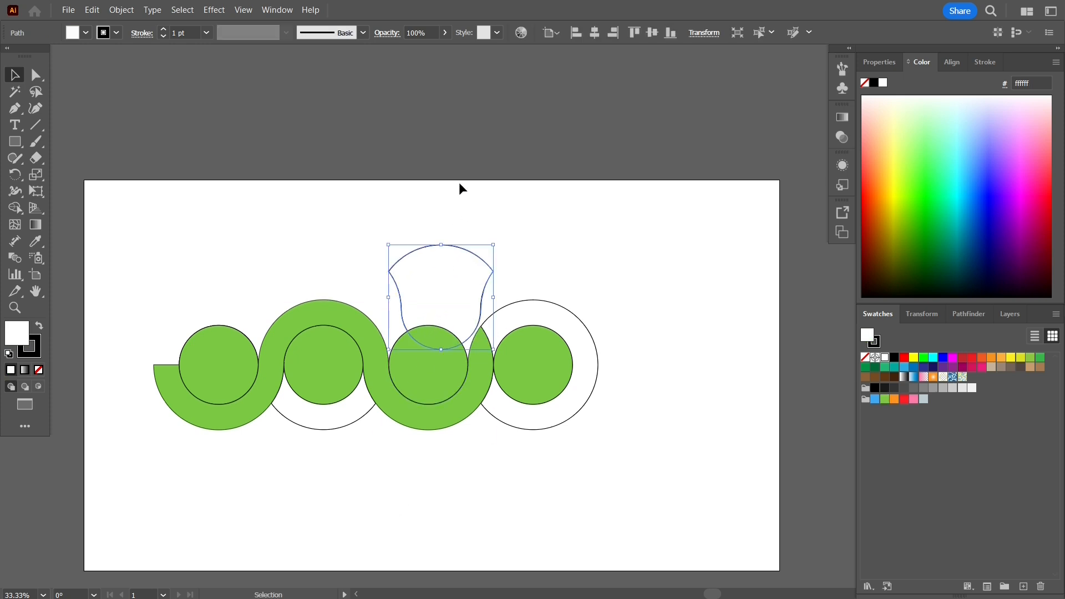
key("Delete")
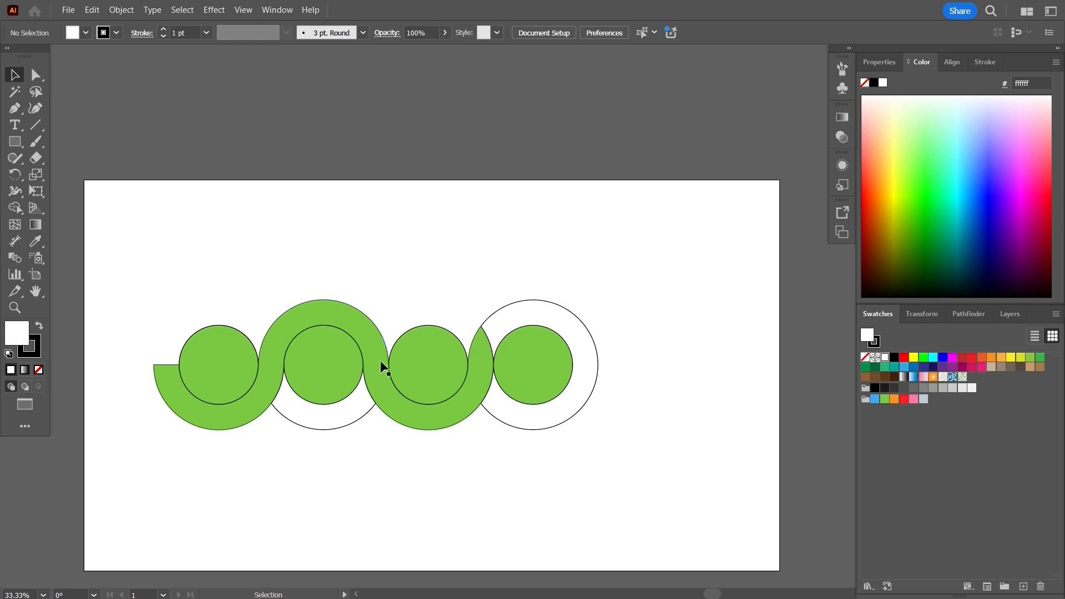
left_click_drag(326, 435, 388, 477)
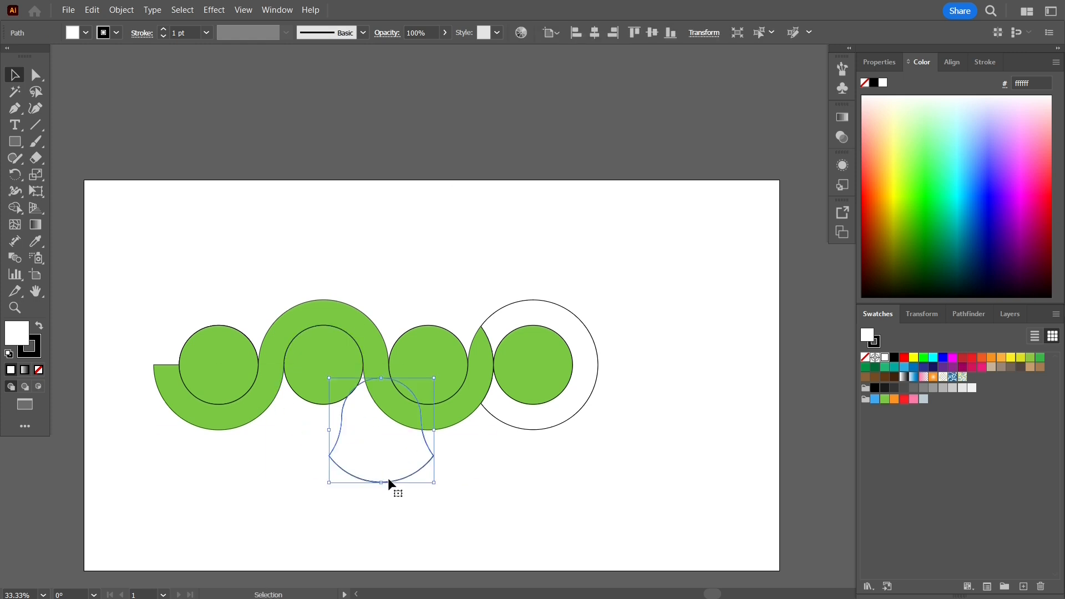
key("Delete")
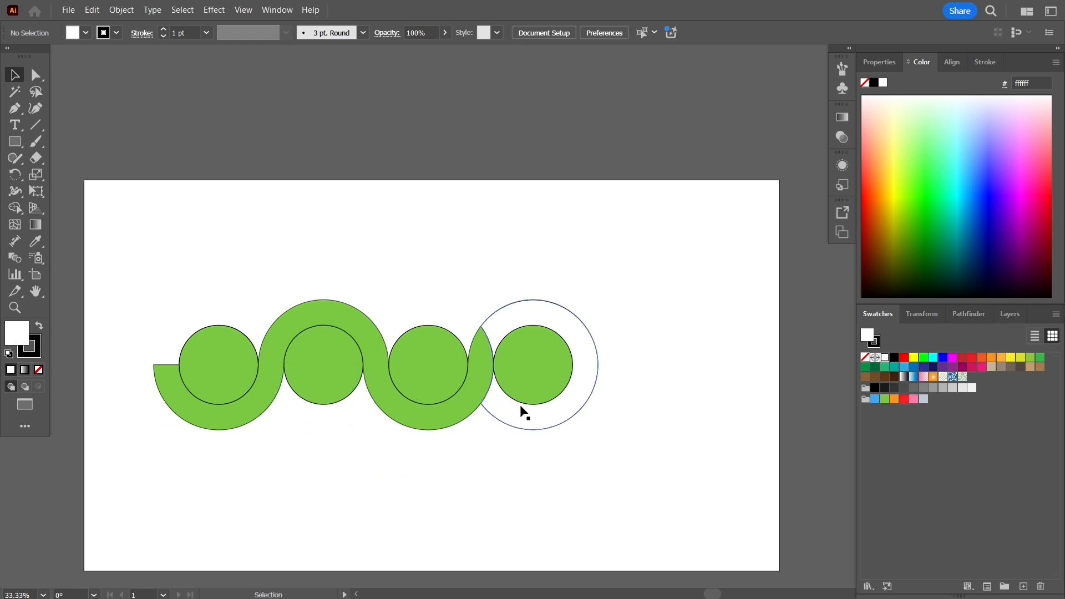
Try moving the white piece around the fourth circle away, and undo the move
left_click(529, 419)
left_click_drag(530, 418, 615, 478)
key("a")
key("ctrl+z")
key("v")
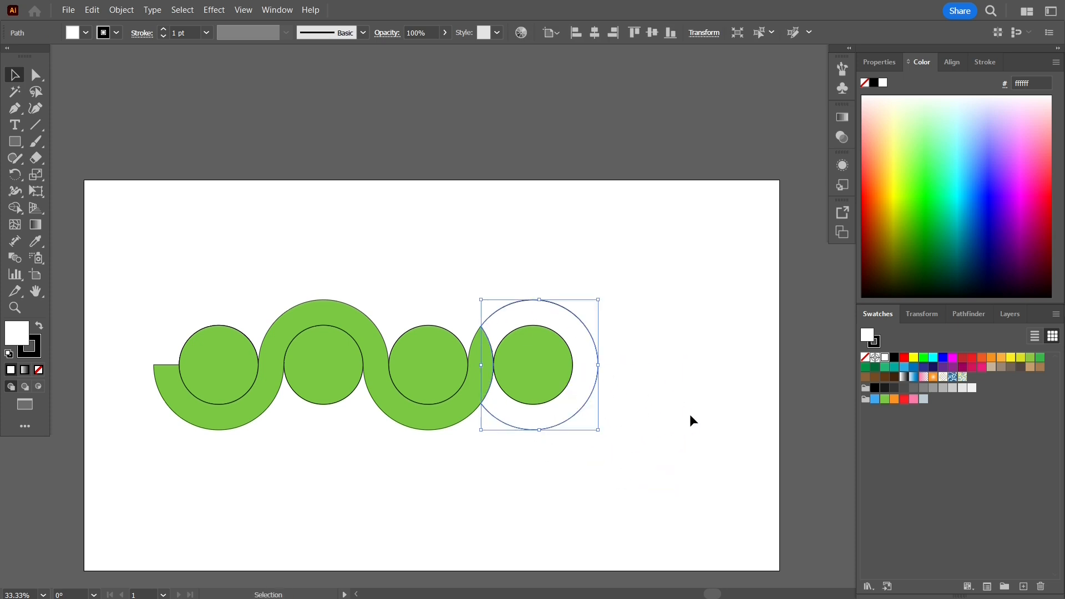
Draw a rectangle from the fourth circle's centre over the lower-left quarter of its ring, extending below the ring
left_click(15, 141)
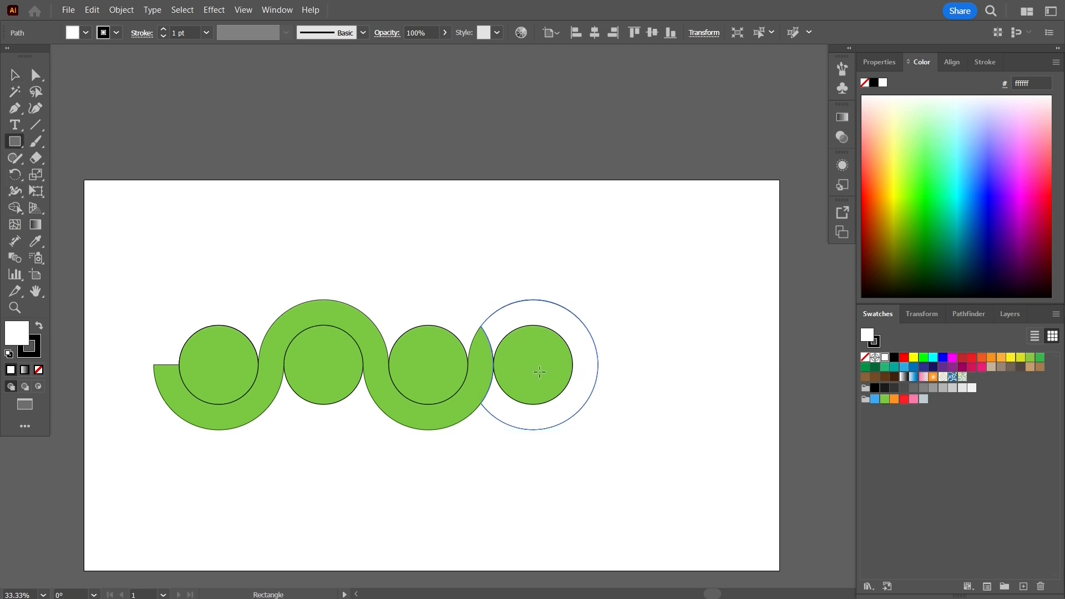
scroll(530, 369, "up", 3)
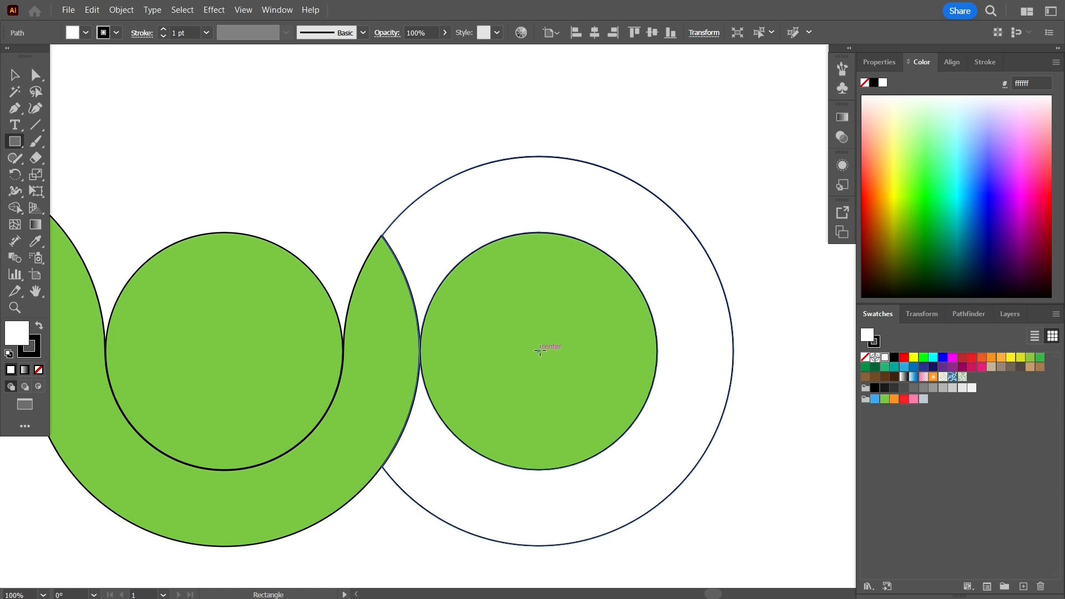
left_click_drag(538, 352, 307, 345)
scroll(340, 290, "down", 2)
key("v")
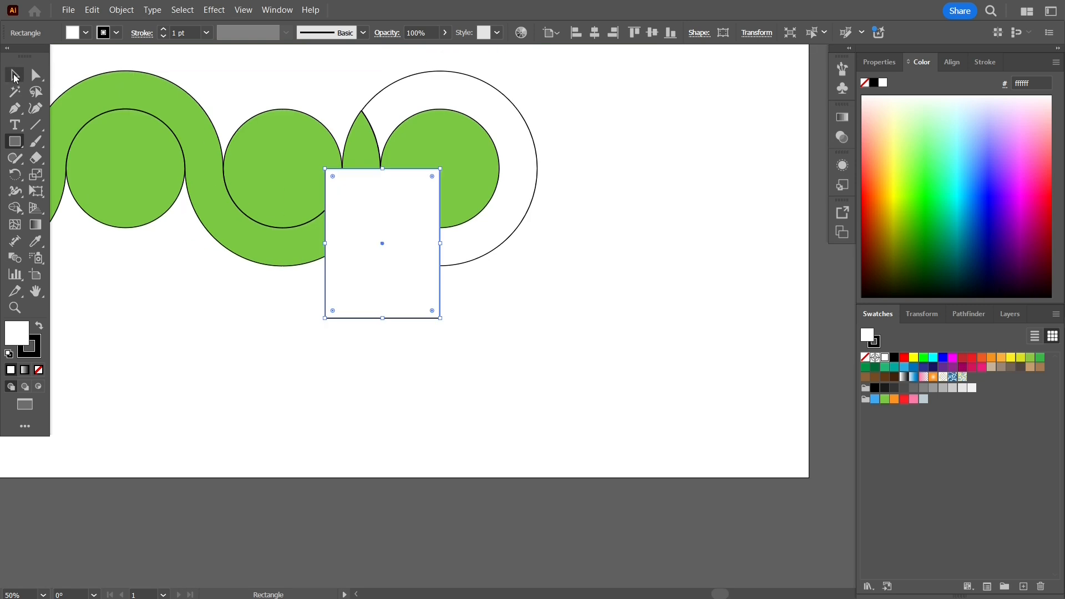
With the Shape Builder, merge the lens at the band's end into the fourth ring and remove the rectangle area below the rings
left_click_drag(646, 122, 664, 229)
left_click_drag(691, 103, 303, 494)
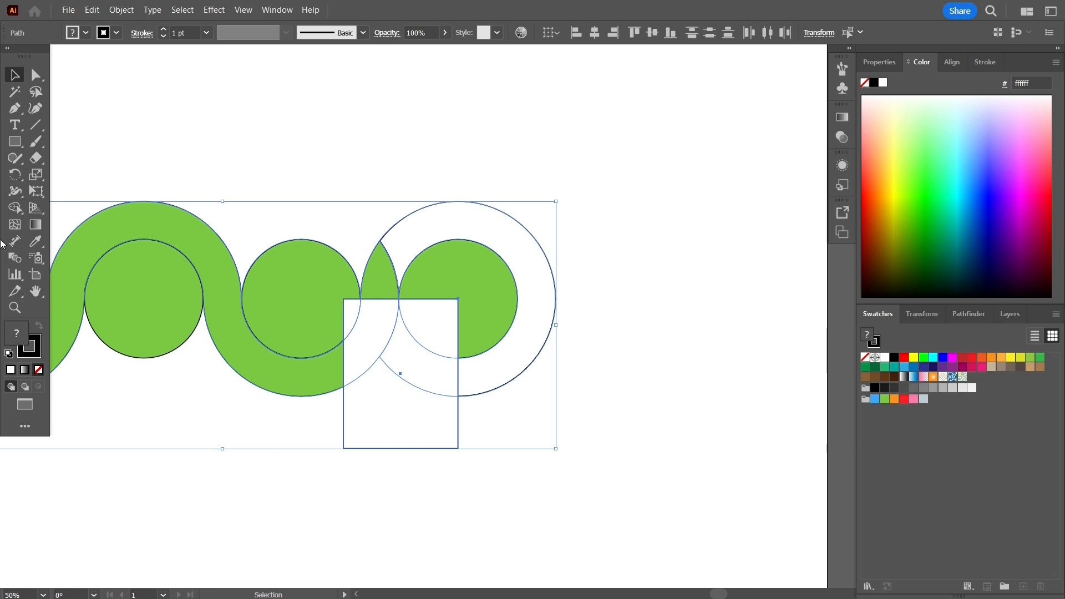
left_click(13, 209)
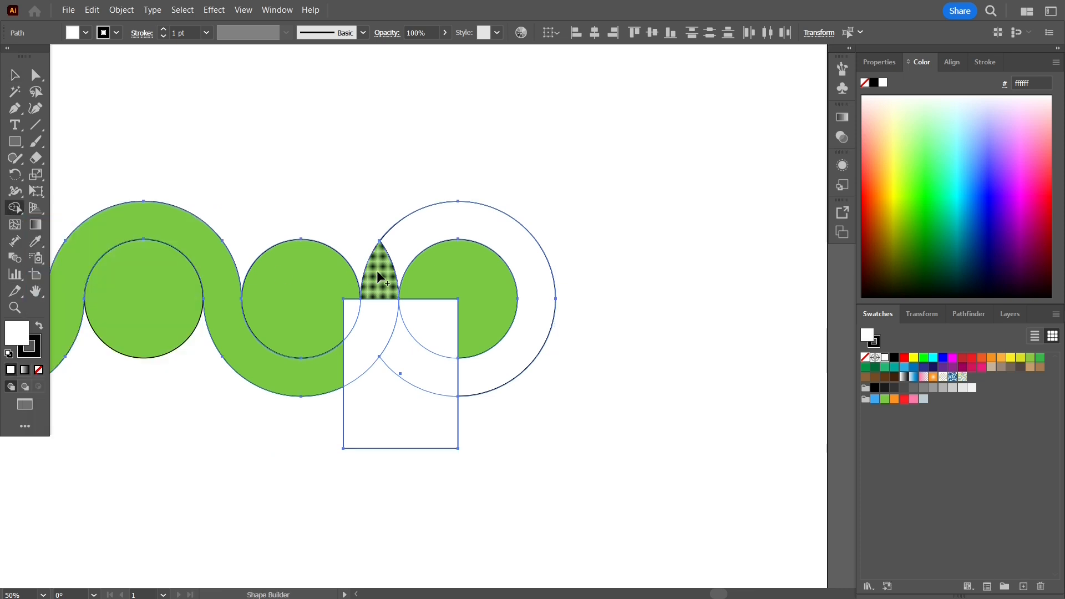
mouse_move(381, 279)
left_mouse_down()
mouse_move(412, 239)
mouse_move(466, 226)
left_mouse_up()
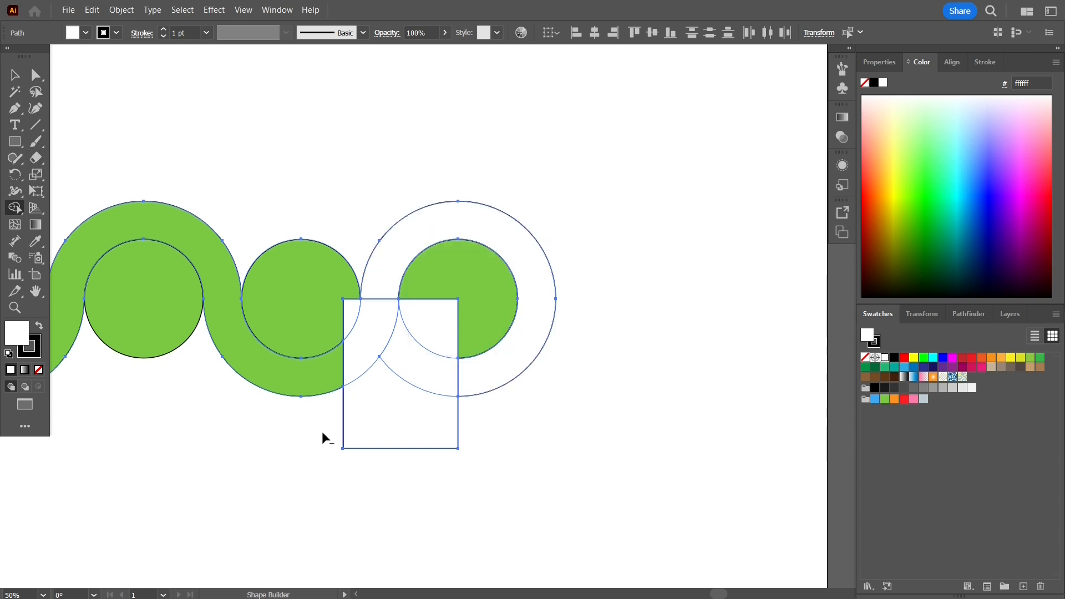
left_click_drag(395, 474, 415, 371)
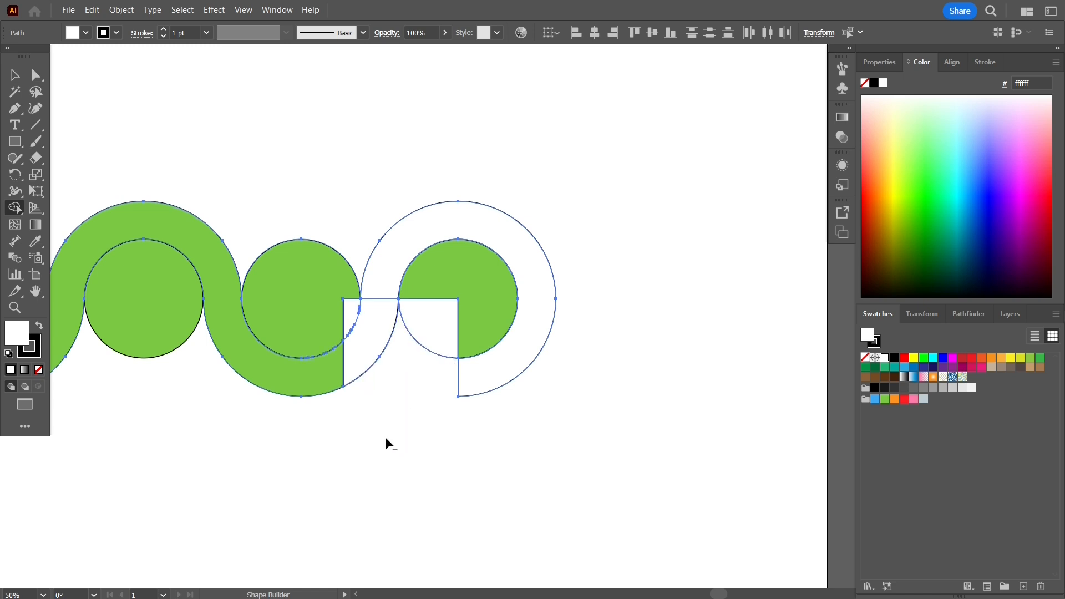
Delete the two leftover white pieces of the rectangle between the third and fourth circles
left_click(15, 75)
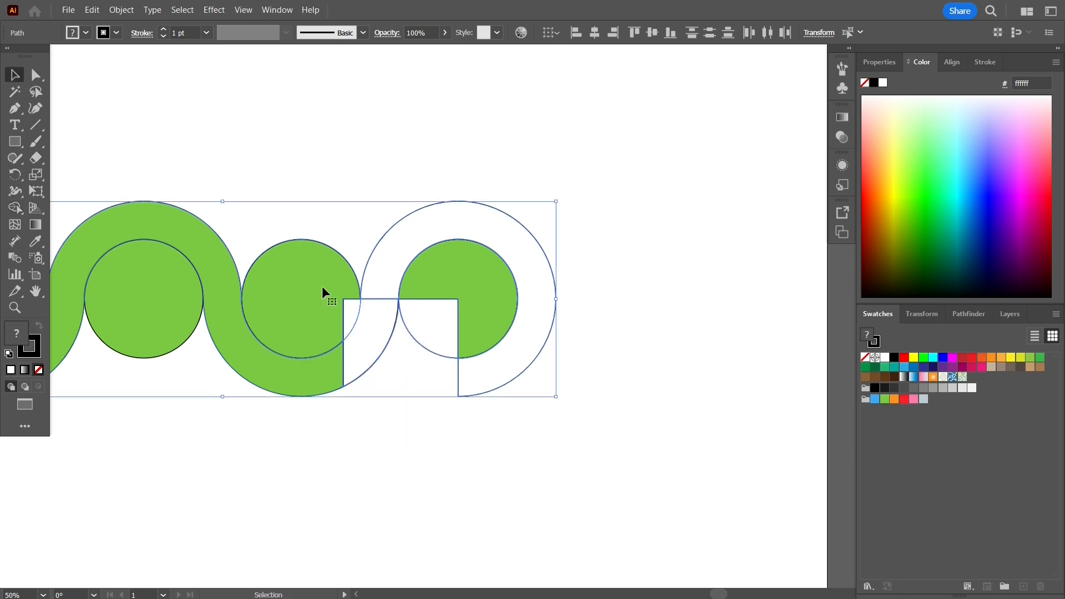
left_click_drag(373, 314, 475, 375)
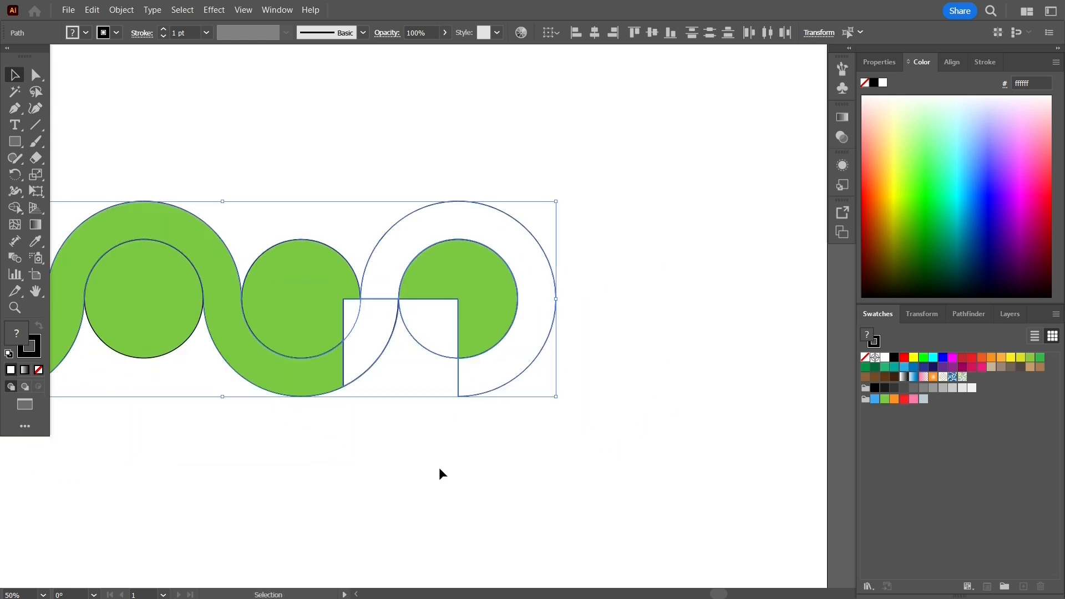
left_click(439, 444)
left_click(384, 349)
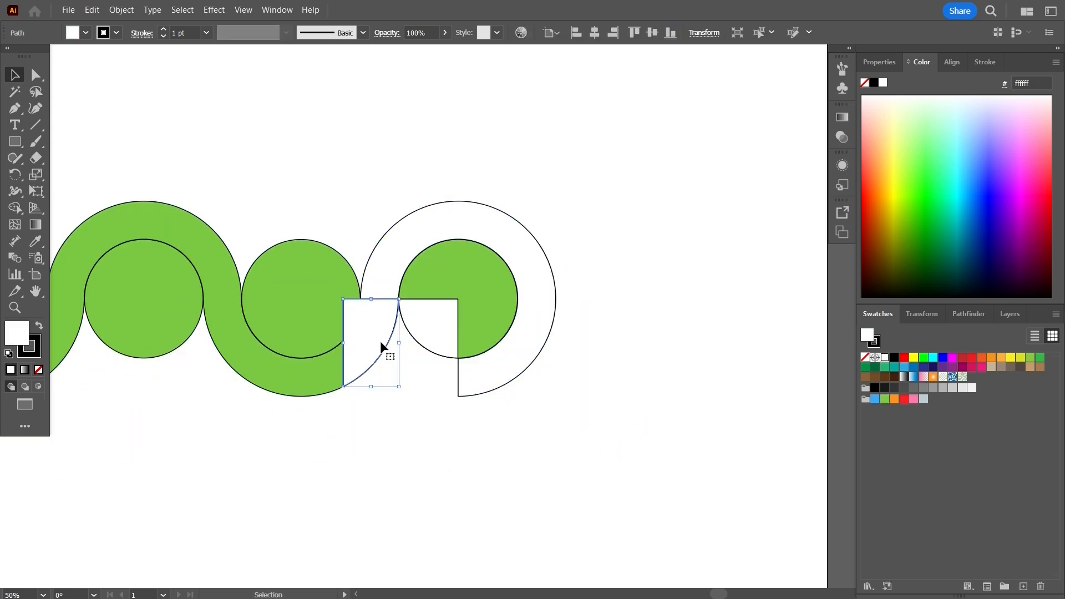
key("Delete")
left_click(424, 329)
key("Delete")
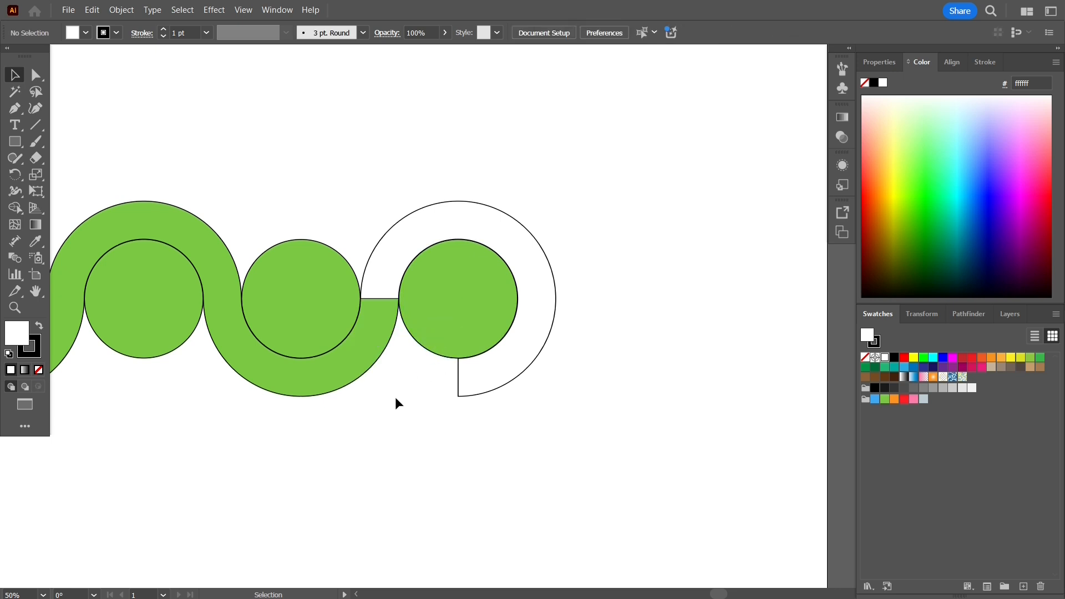
Try moving the green wavy band below the circles to check its shape, and undo the move
scroll(395, 398, "down", 2)
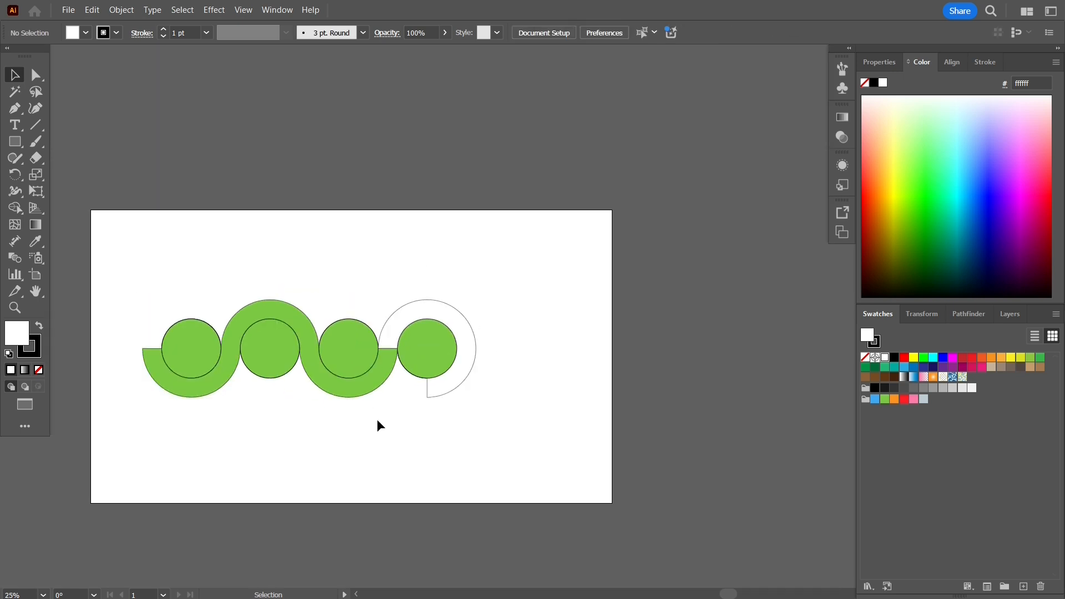
scroll(357, 406, "up", 1)
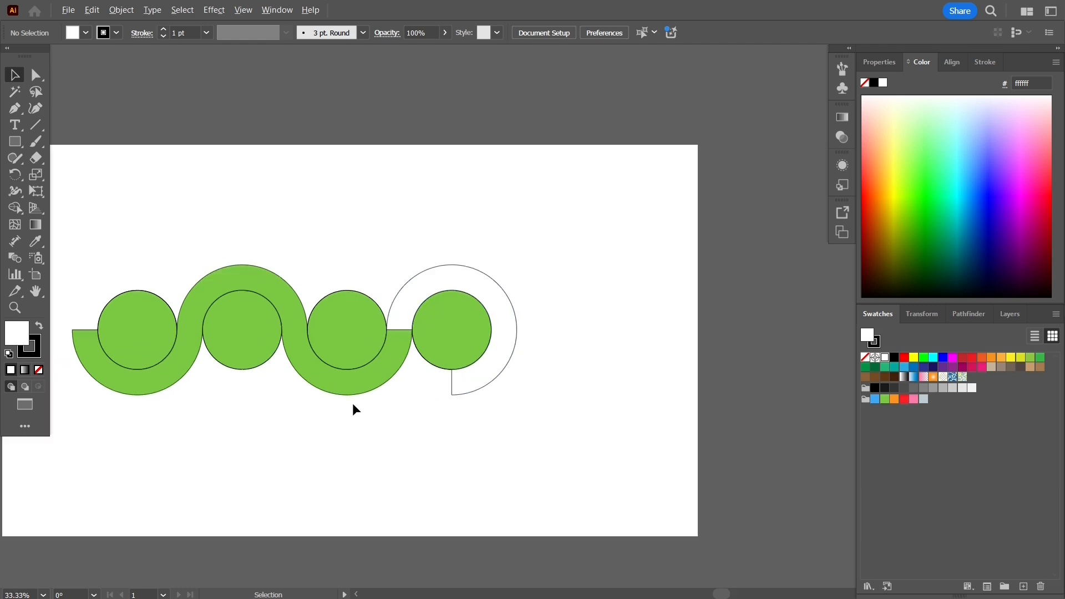
left_click_drag(351, 385, 349, 454)
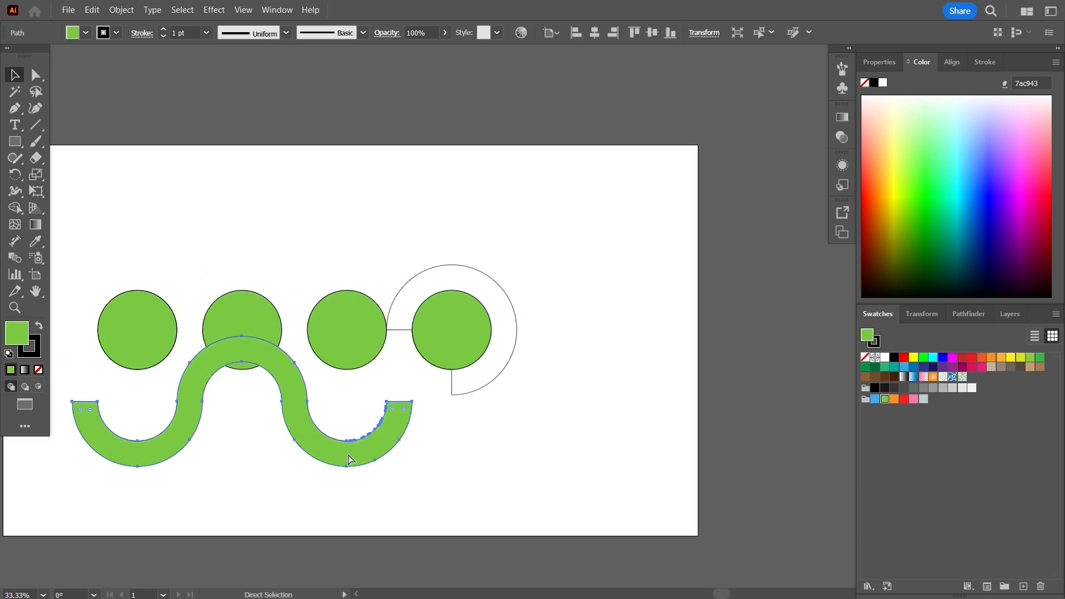
key("ctrl+z")
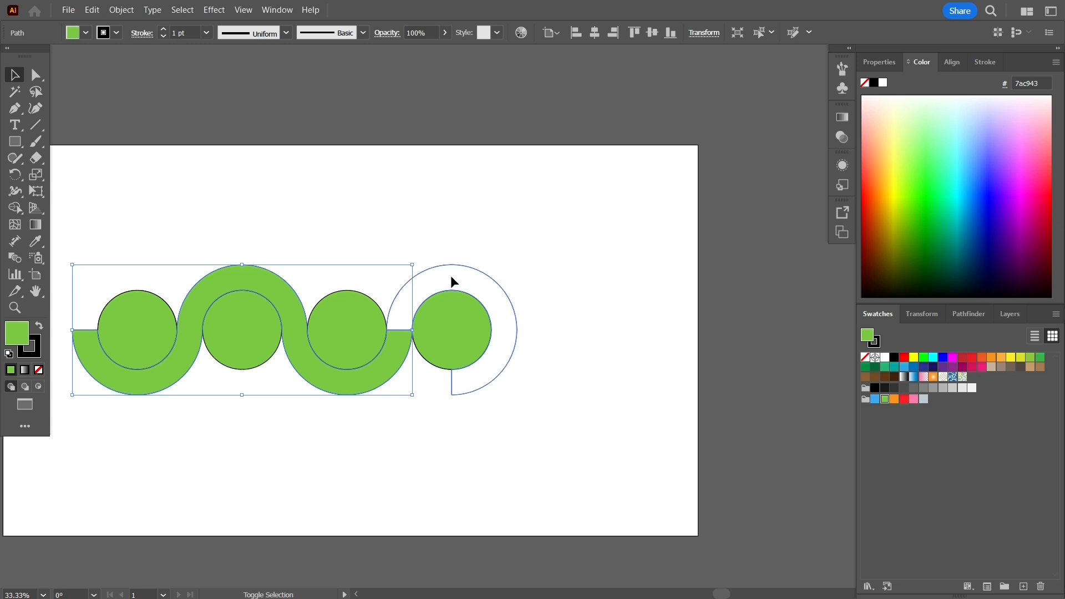
Merge the green wavy band with the white fourth-ring section into one continuous shape using the Shape Builder, and deselect it
key("ctrl+a")
left_click(15, 207)
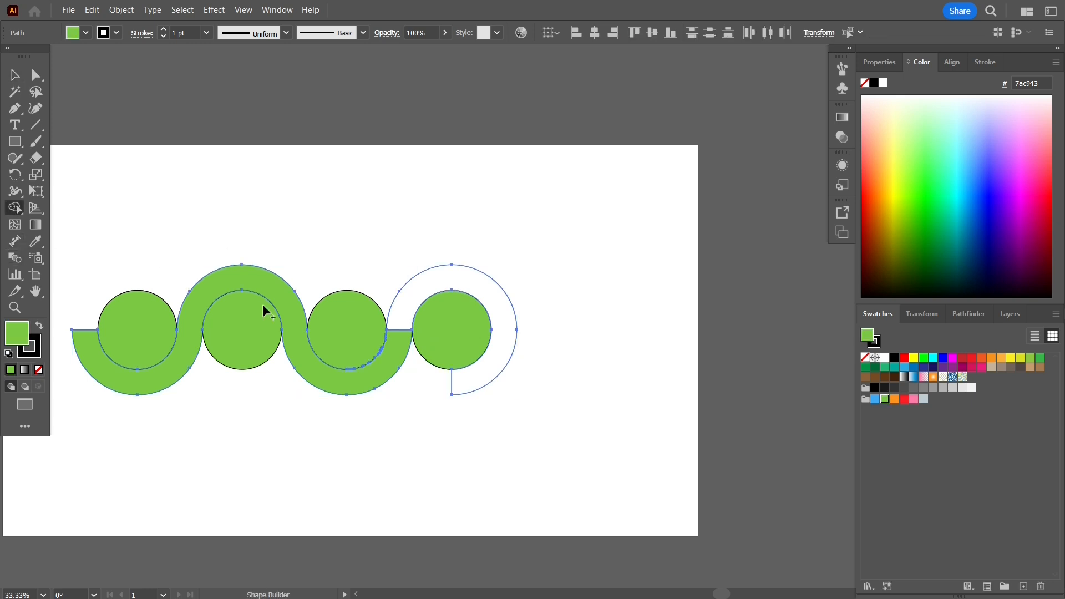
left_click_drag(397, 343, 402, 307)
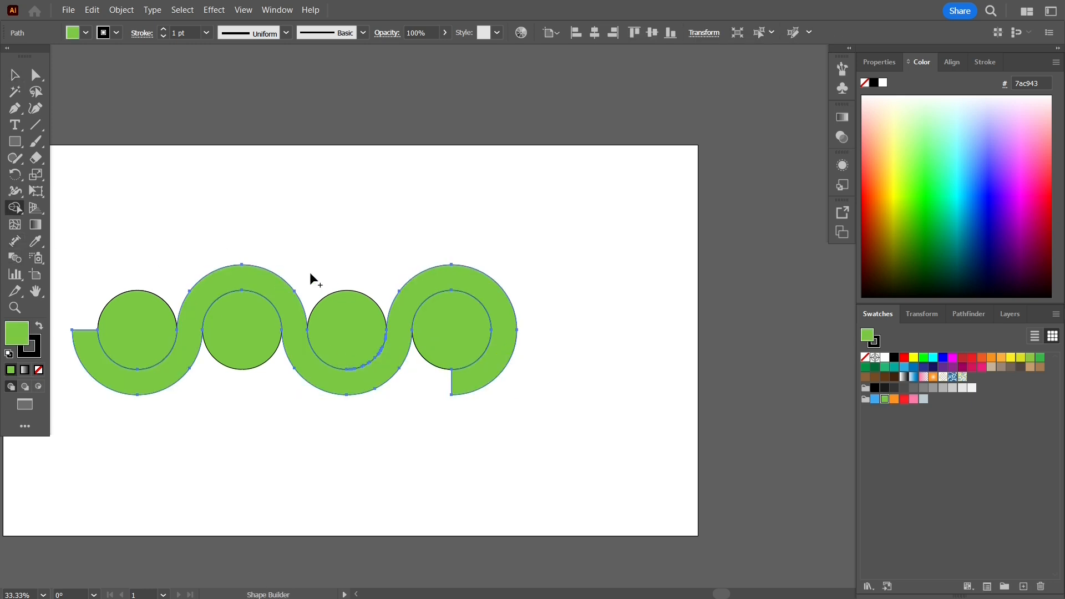
left_click(15, 75)
left_click_drag(201, 227, 333, 240)
left_click(335, 226)
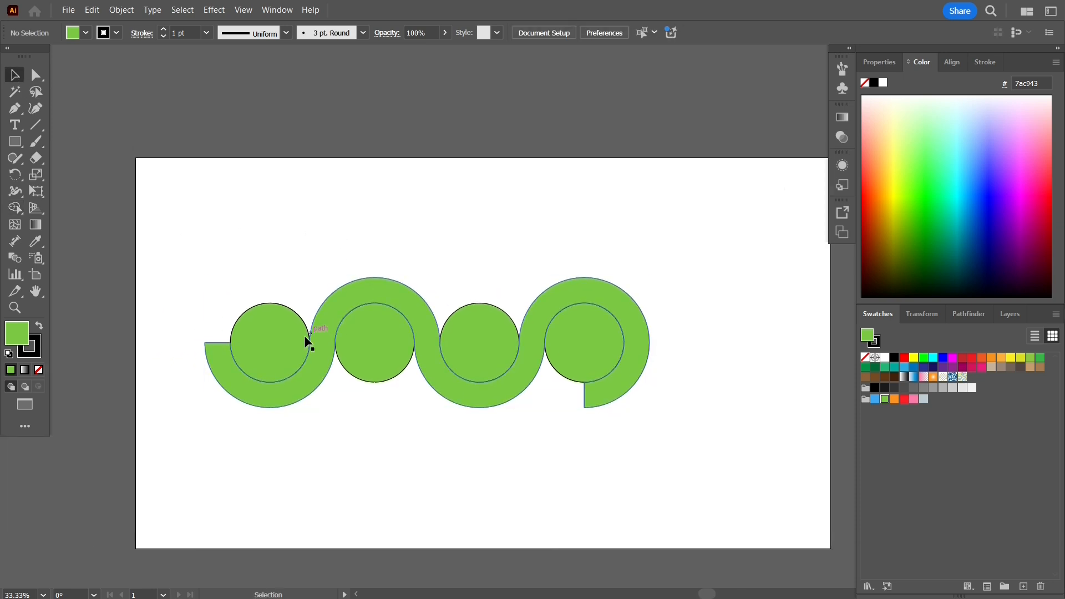
Select the four inner circles together and fill them with a linear gradient
left_click(274, 345)
left_click(372, 350, "shift")
left_click(485, 344, "shift")
left_click(596, 339, "shift")
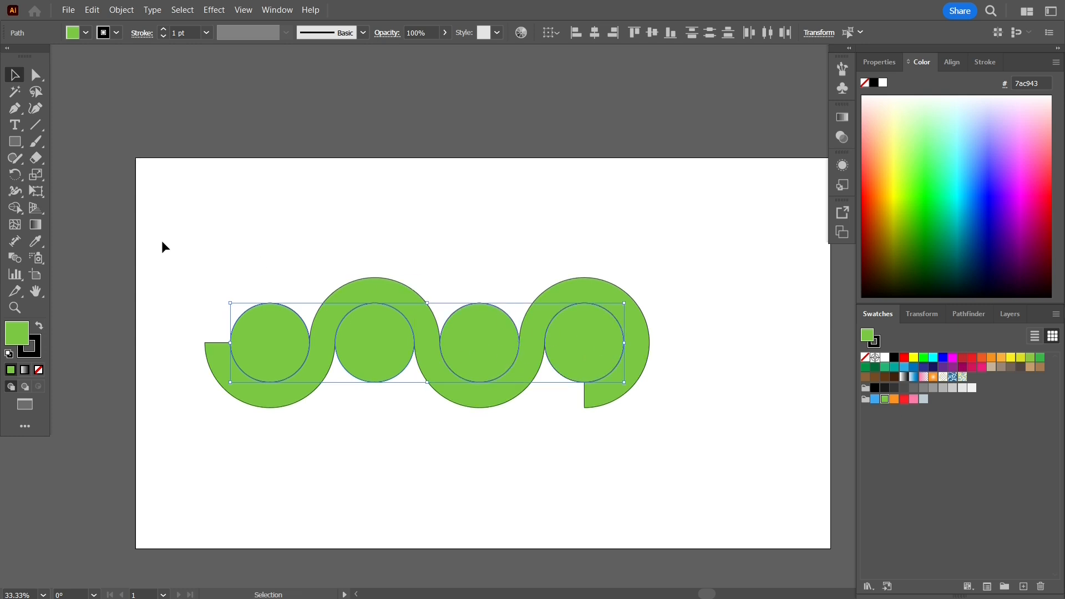
left_click(36, 226)
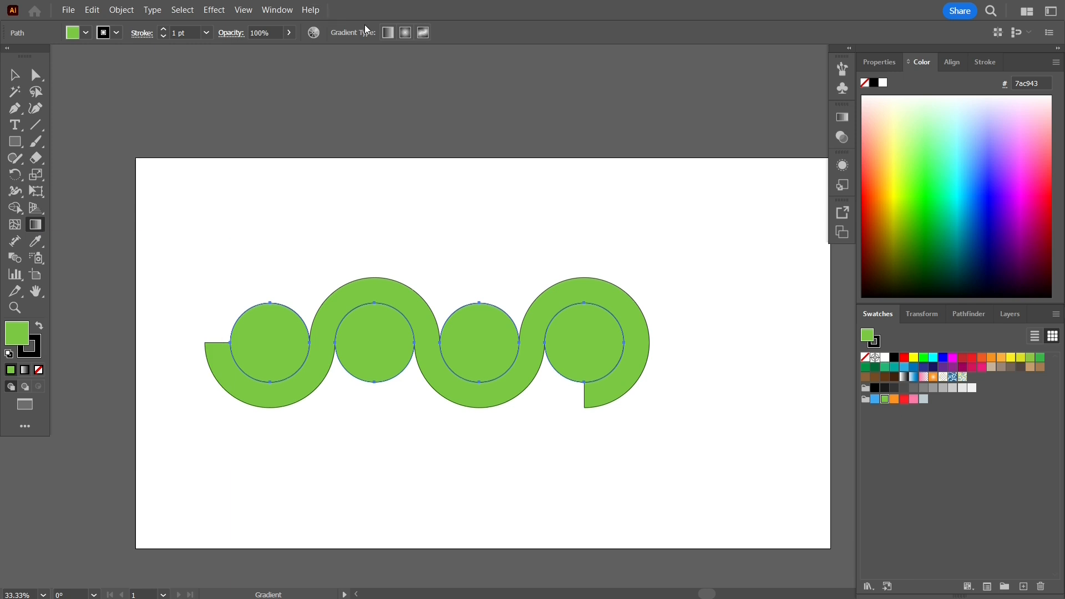
left_click(387, 32)
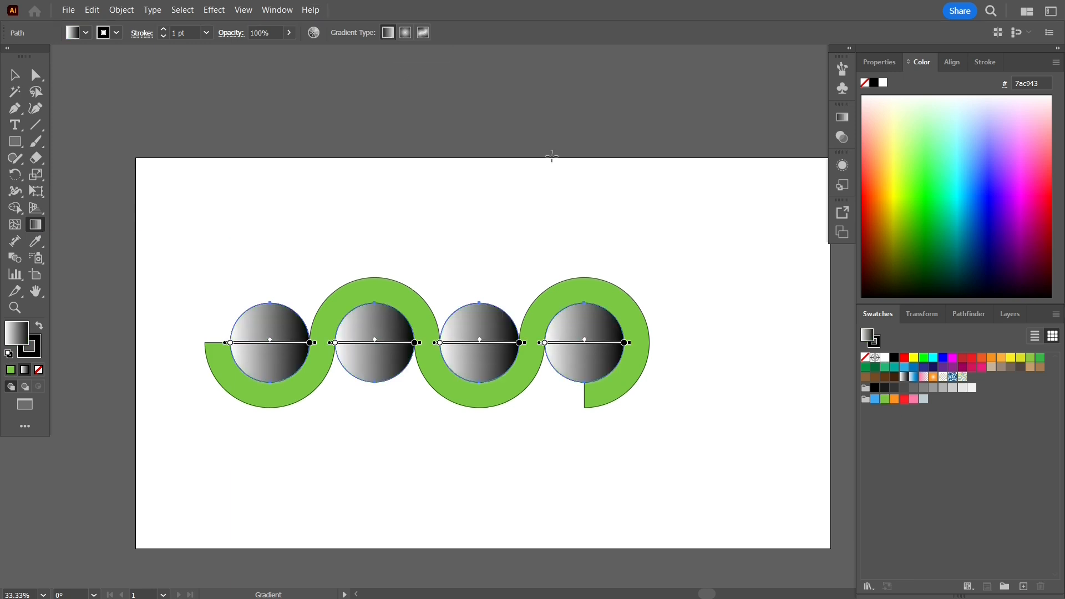
Shift the circles' white gradient stop inward and set the gradient midpoint's location to about 68%
left_click(842, 118)
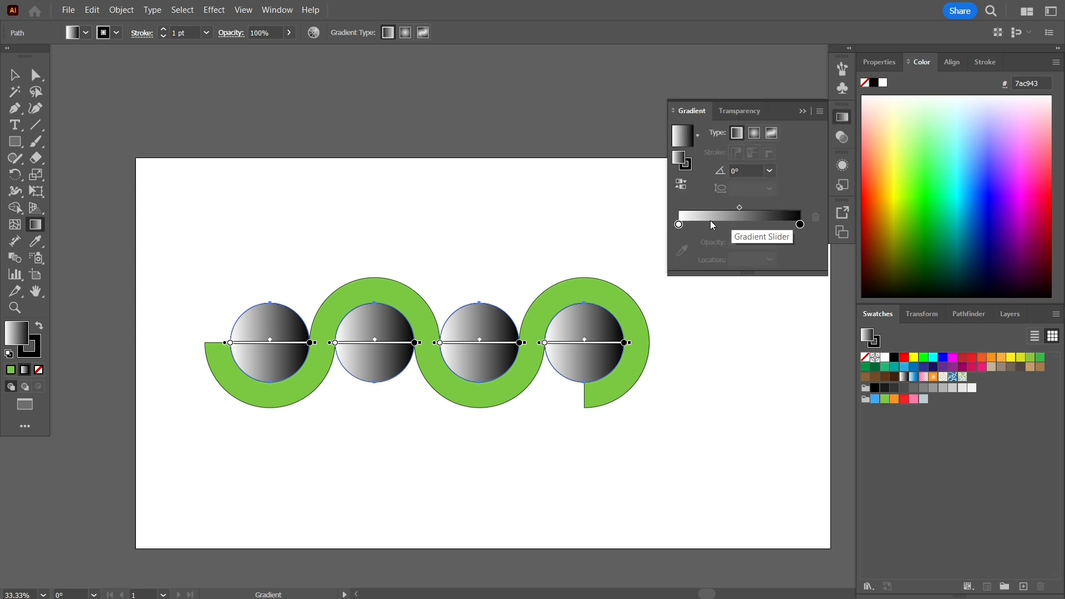
left_click_drag(678, 225, 757, 224)
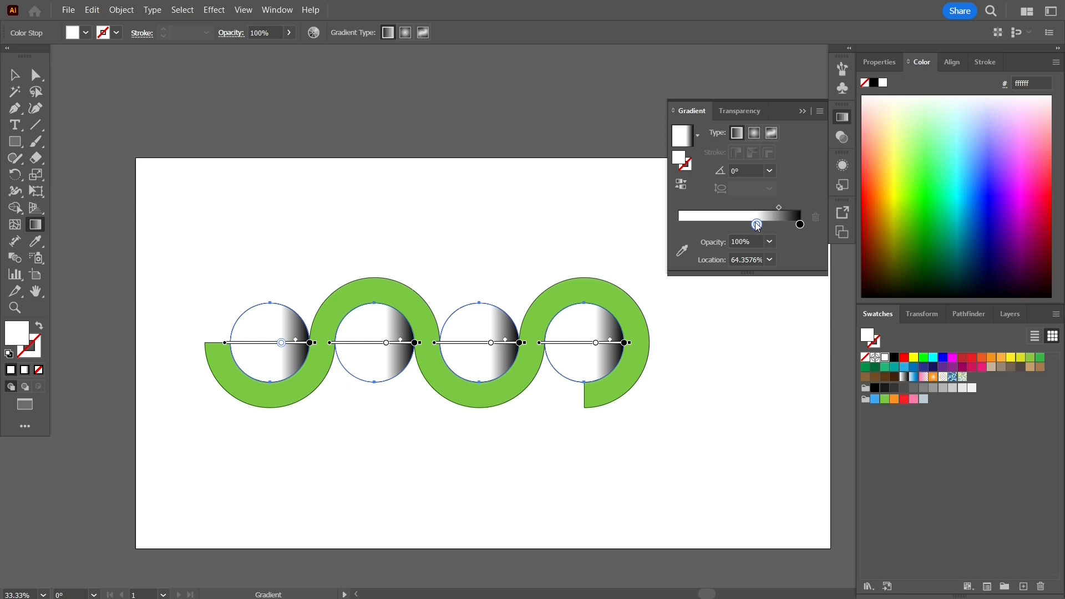
left_click_drag(757, 224, 773, 207)
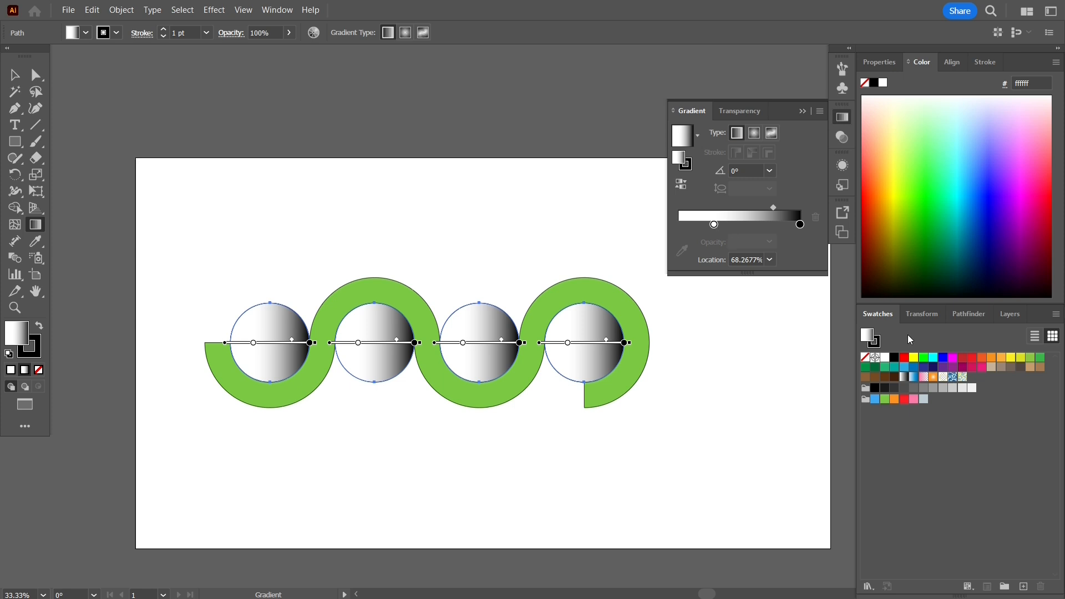
Change the dark end stop of the first circle's gradient to dark grey 333333, and undo the stray gradient change on the other circles
left_click(801, 224)
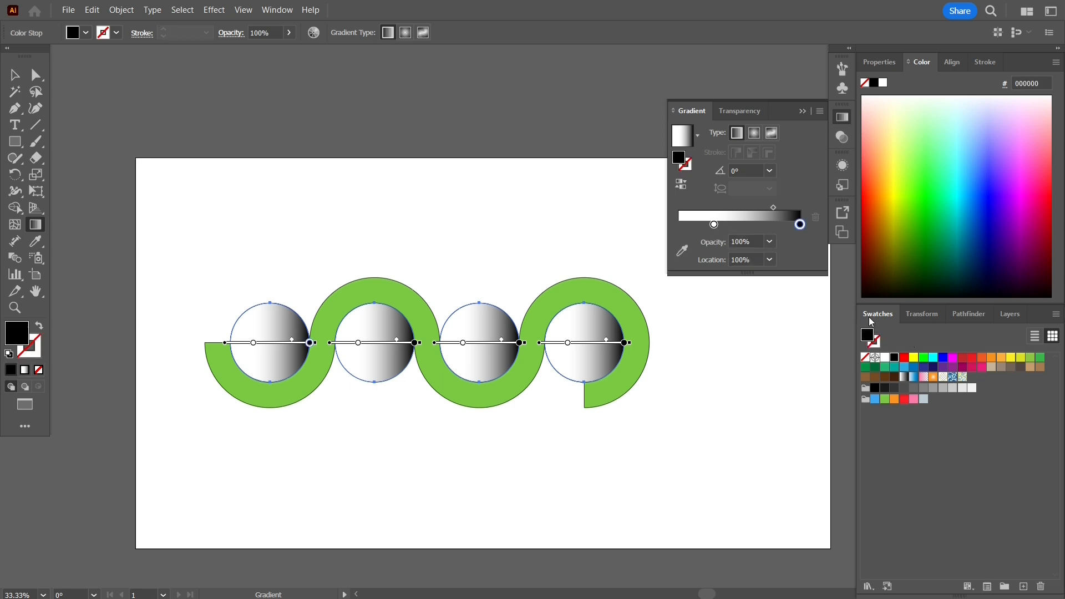
left_click(895, 388)
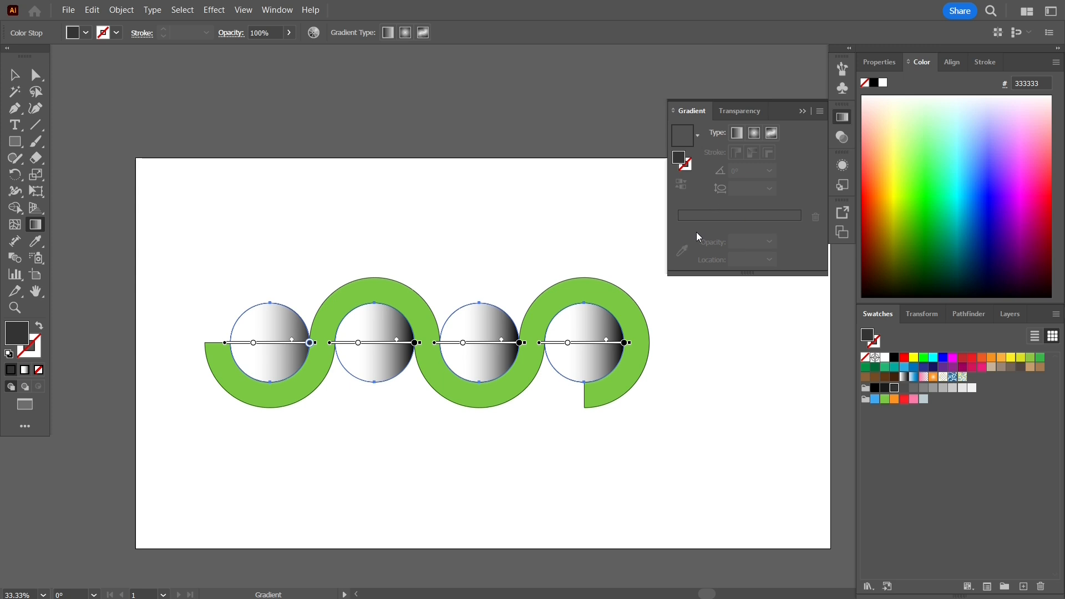
left_click(487, 343)
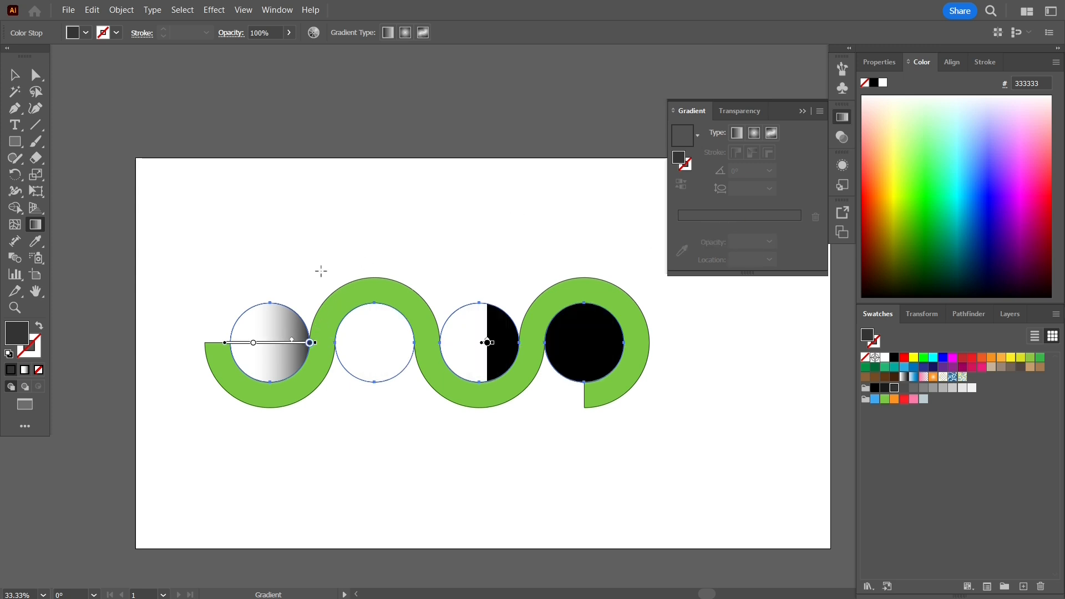
key("ctrl+z")
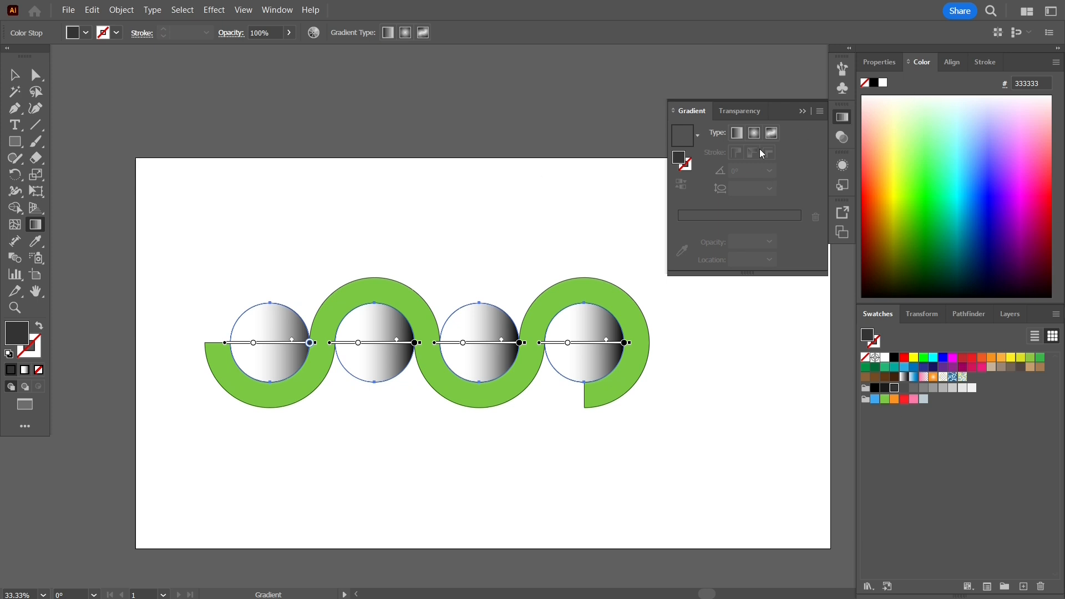
Reselect all four circles and apply the linear gradient with the dark grey 333333 end stop to every one
left_click(802, 111)
left_click(10, 74)
left_click(434, 157)
left_click(289, 341)
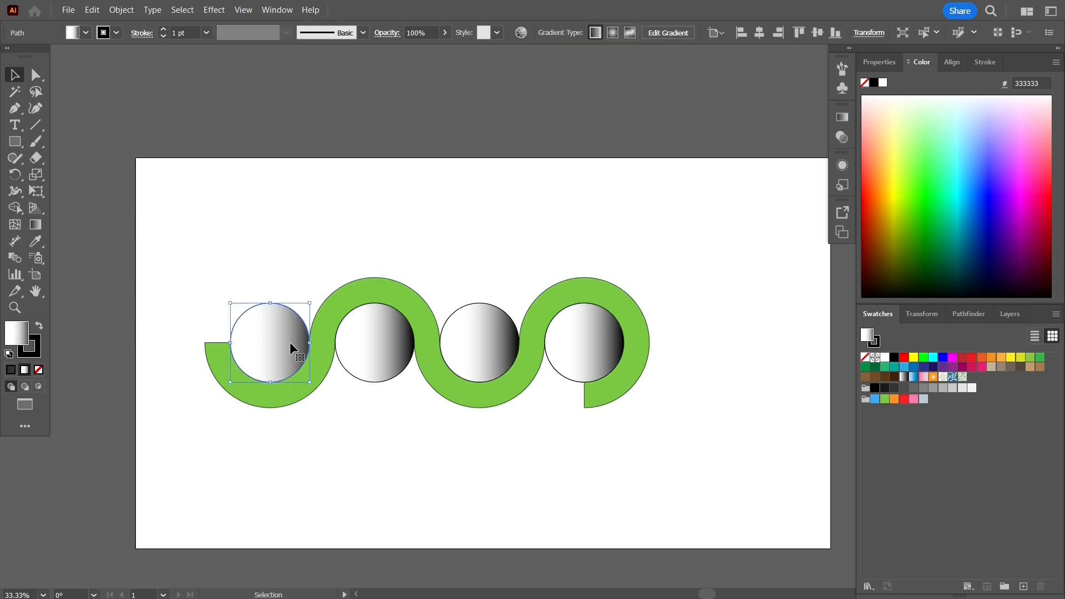
left_click(368, 349, "shift")
left_click(471, 345, "shift")
left_click(583, 333, "shift")
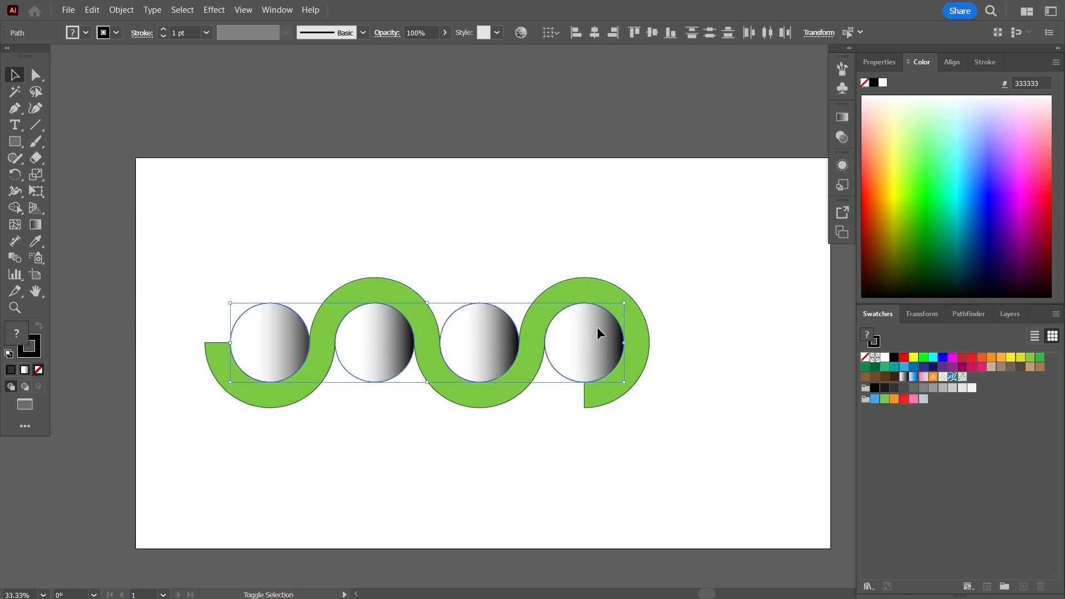
left_click(843, 119)
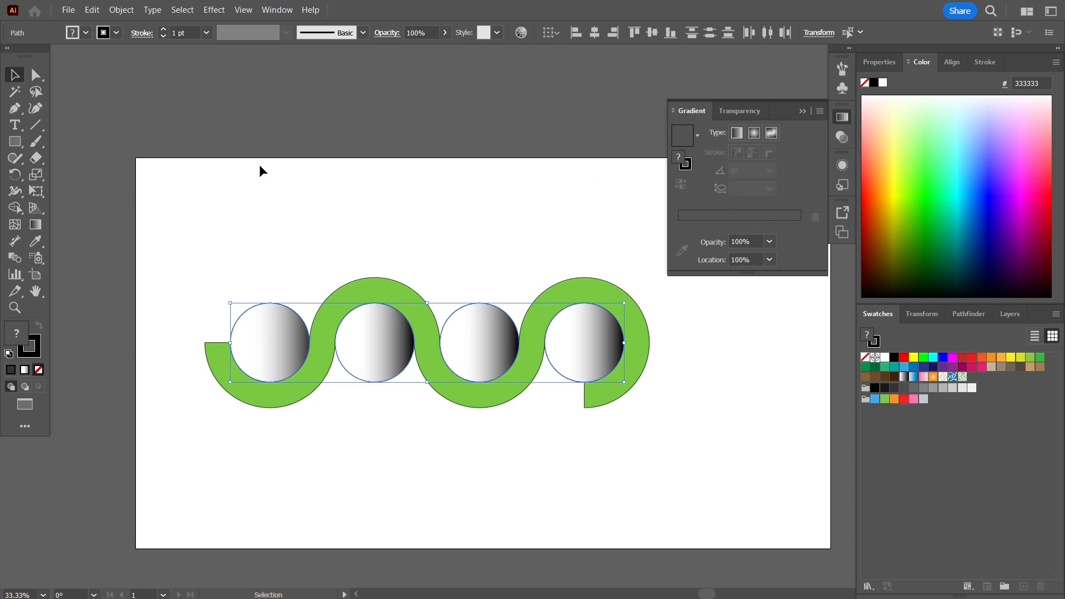
left_click(42, 227)
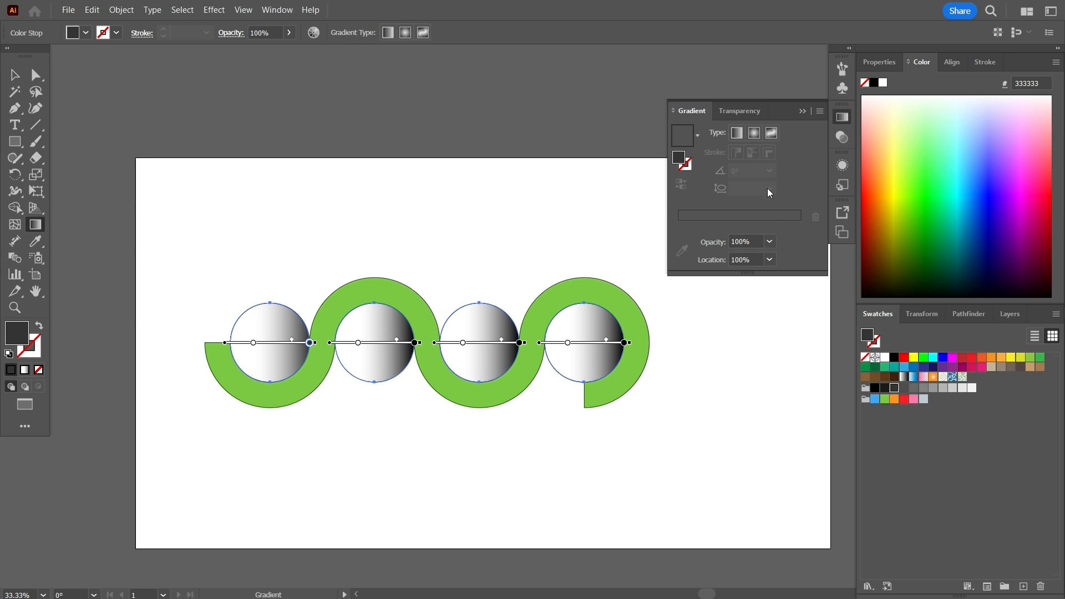
left_click(737, 134)
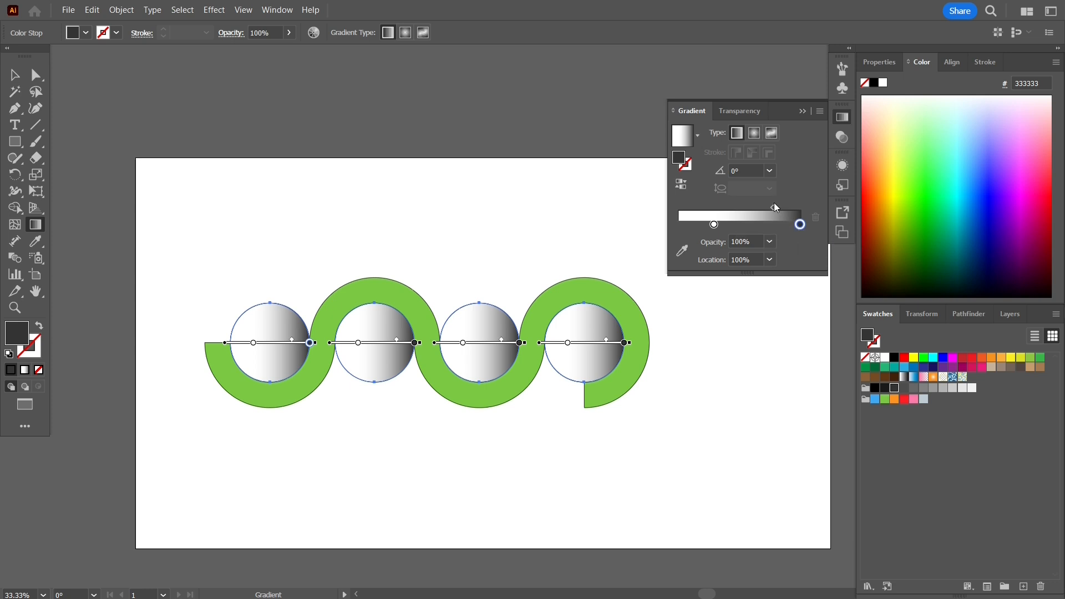
Set the circles' gradient midpoint to about 76% and the white stop's location to about 47%
left_click_drag(774, 207, 780, 208)
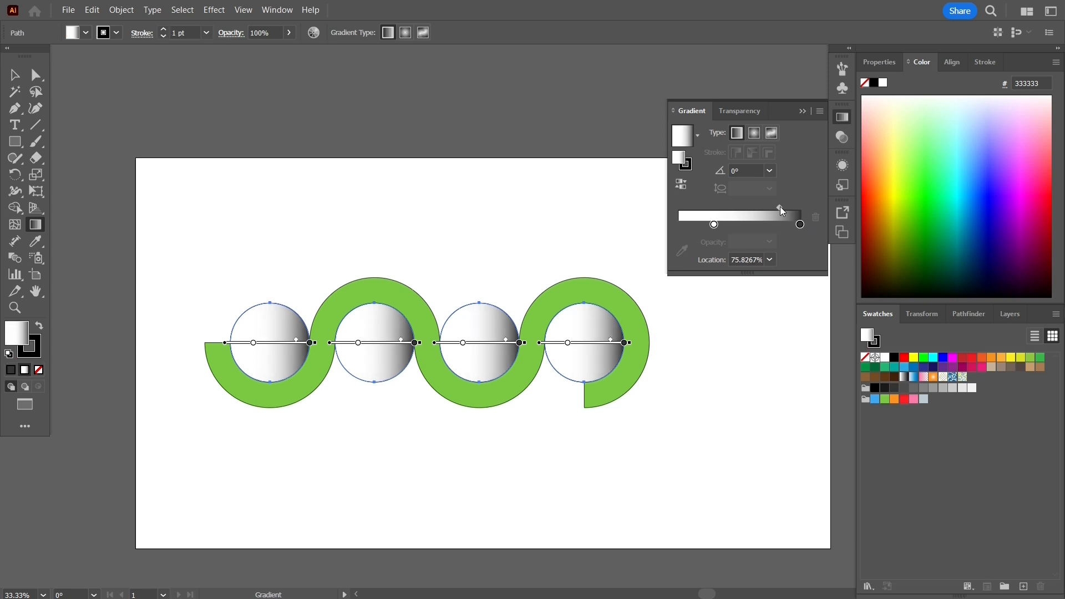
left_click_drag(716, 225, 740, 228)
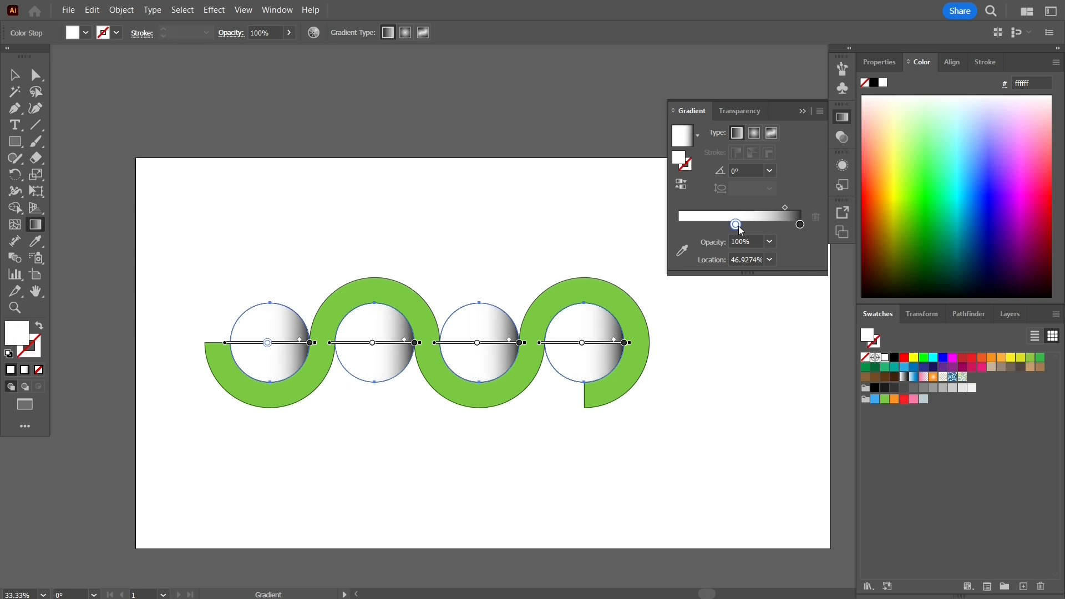
left_click(802, 111)
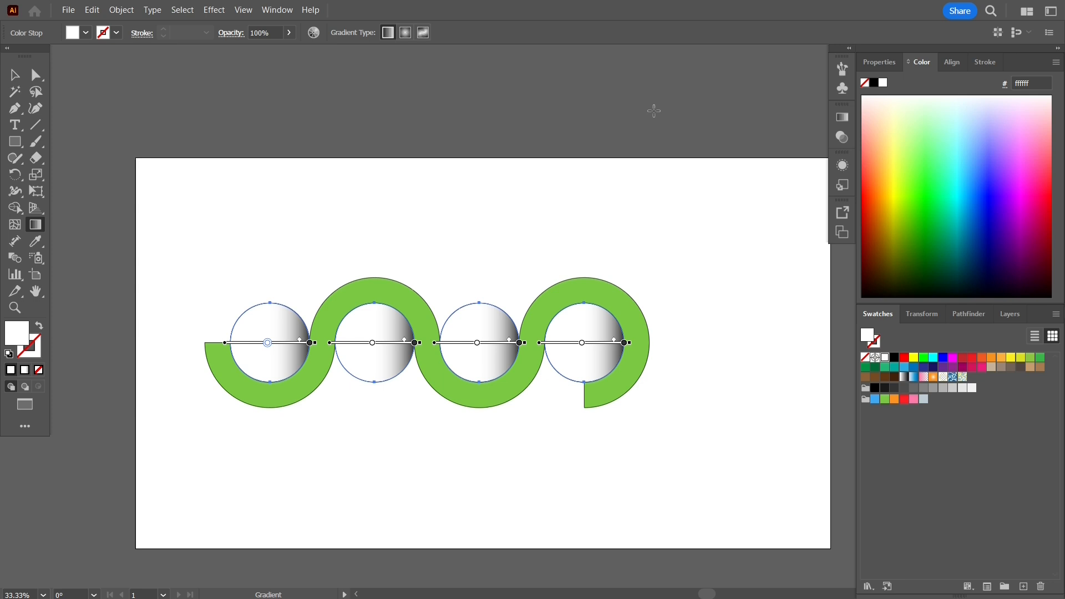
key("v")
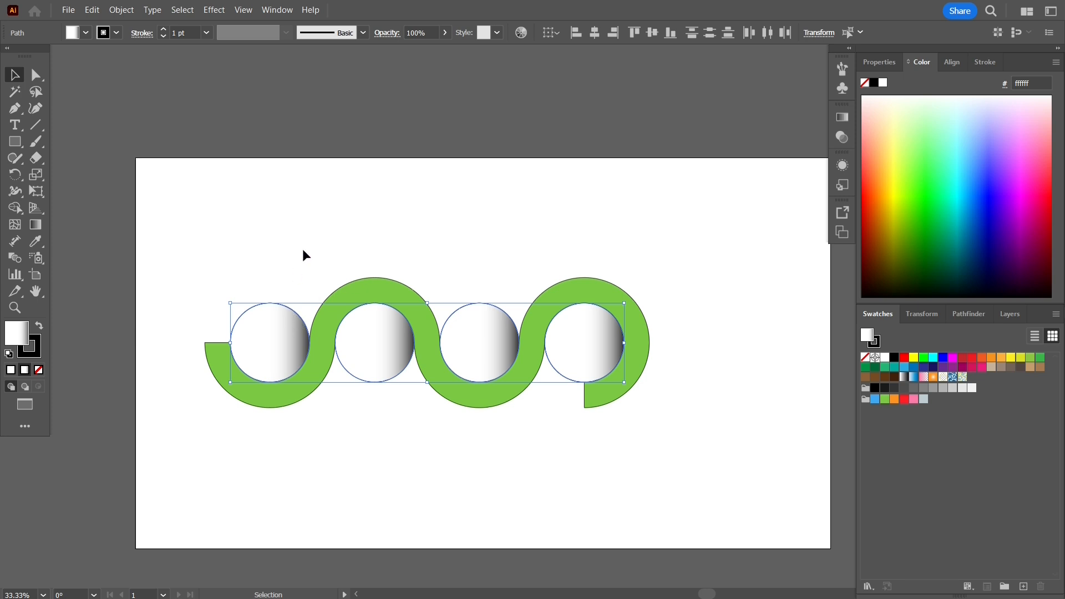
Offset the paths of the four circles by 5 px with Miter joins
left_click(121, 10)
mouse_move(235, 324)
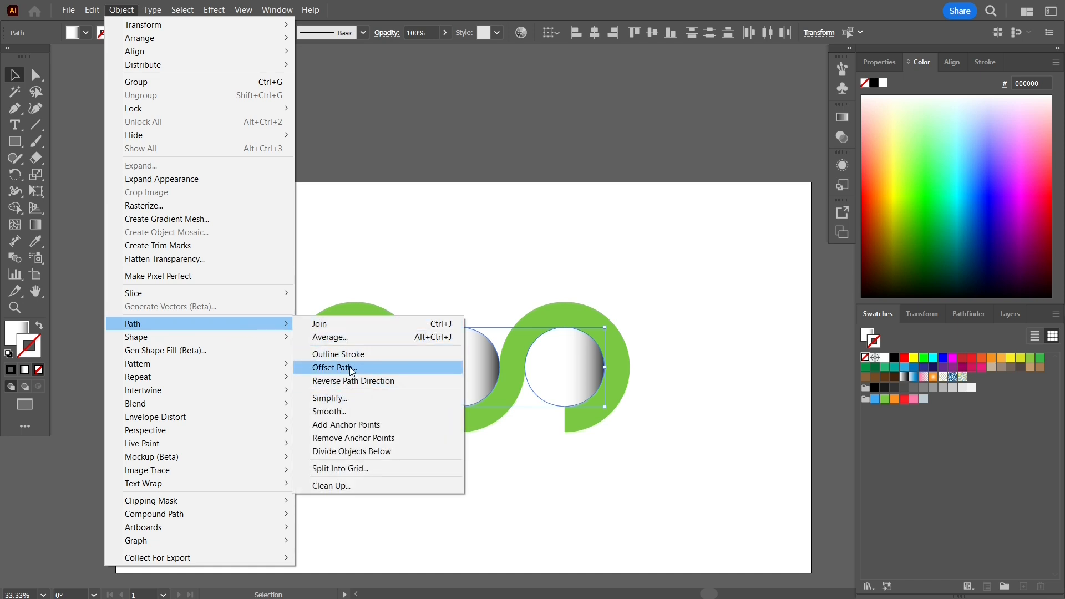
left_click(332, 367)
type("5")
key("Tab")
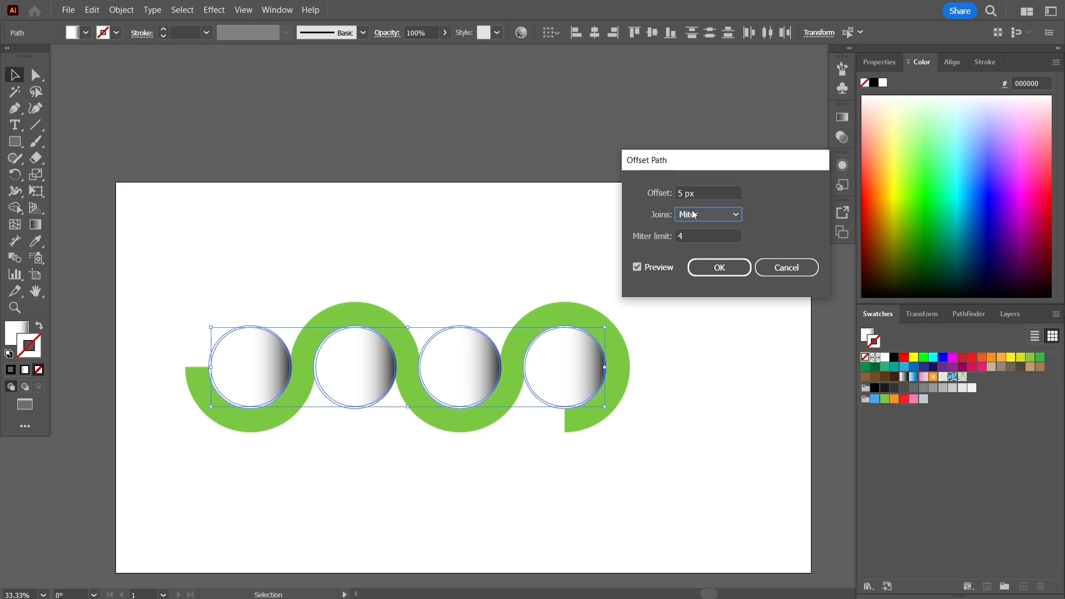
left_click(717, 263)
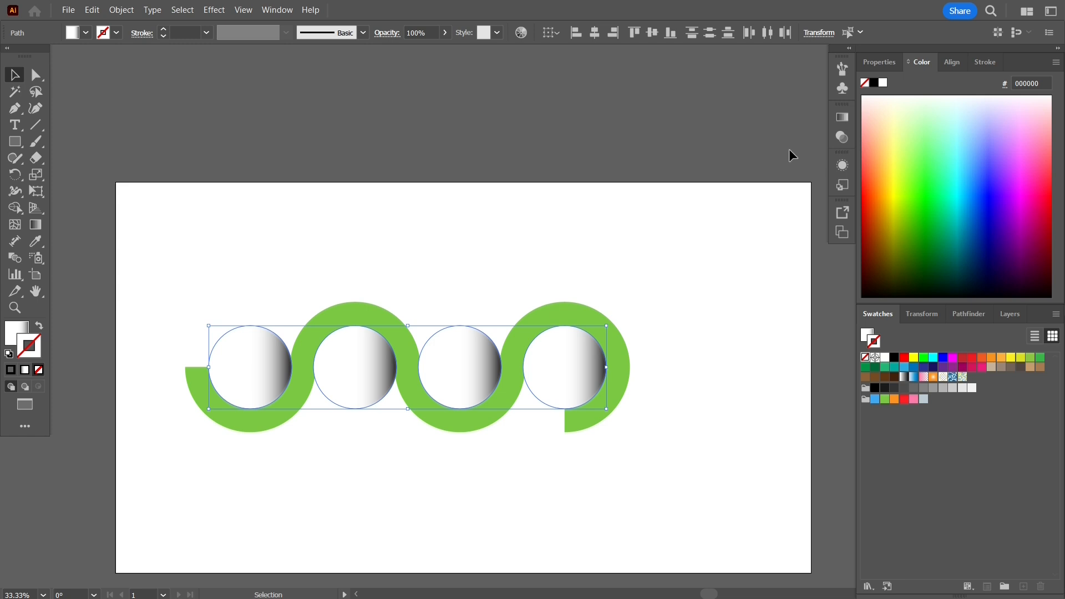
Apply a linear gradient stroke running from dark grey to white to the four offset circles, and deselect them
left_click(839, 116)
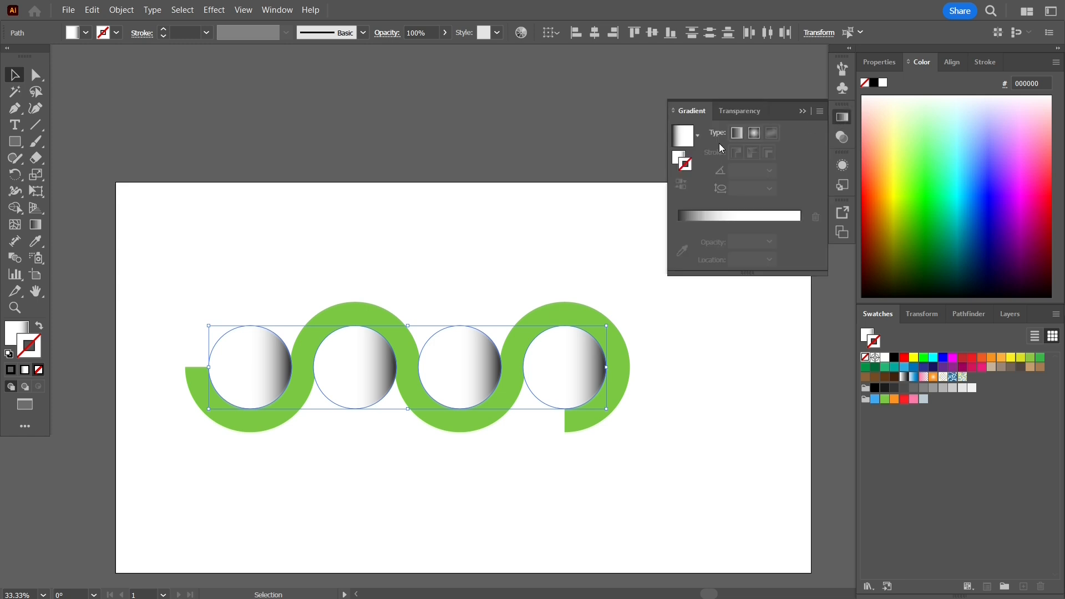
key("g")
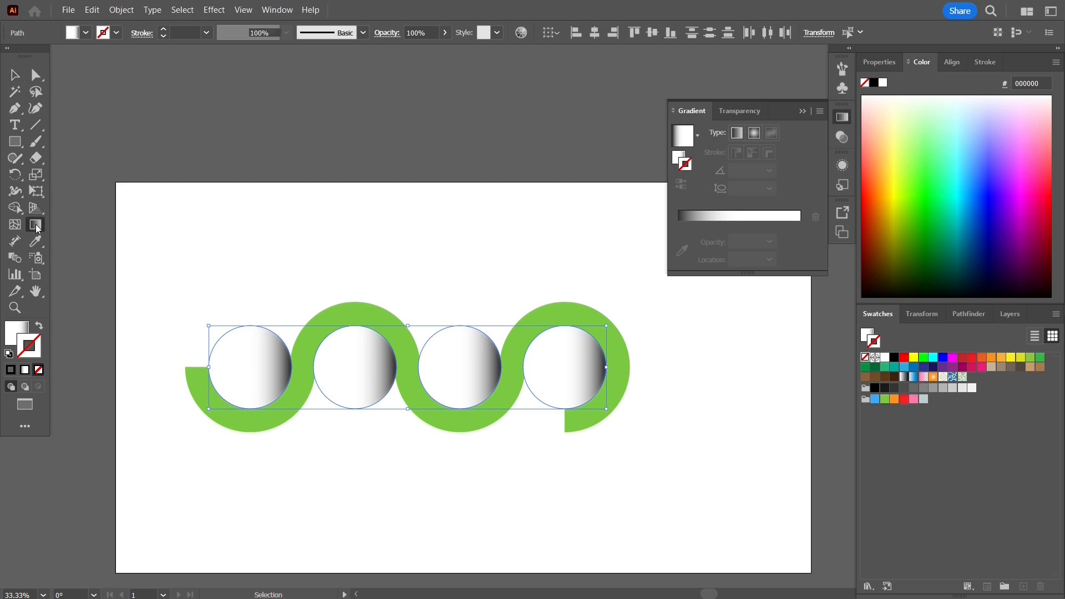
left_click(741, 132)
left_click(682, 185)
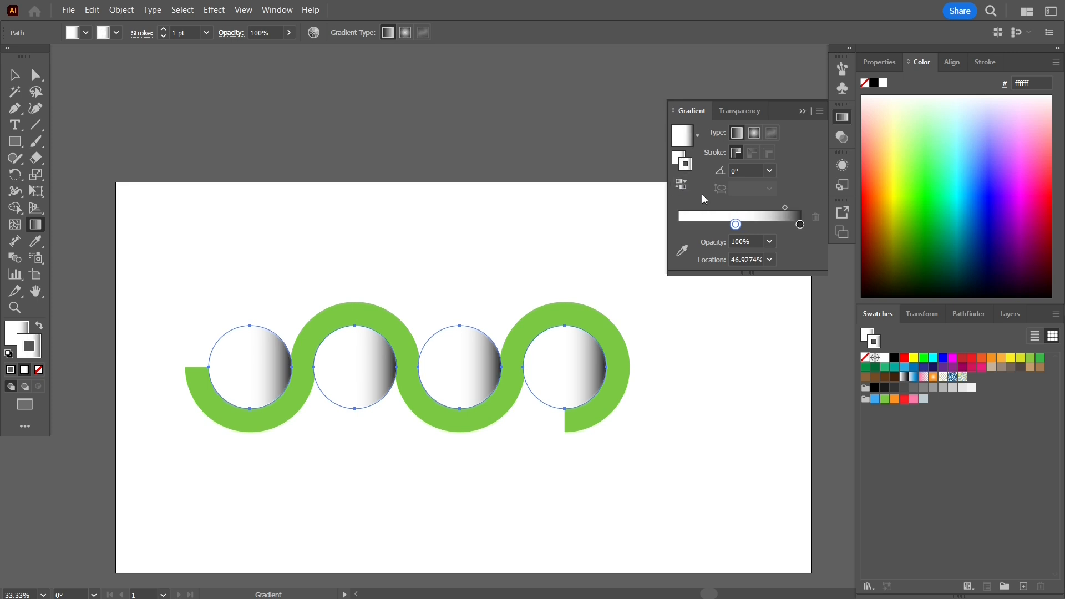
left_click(685, 188)
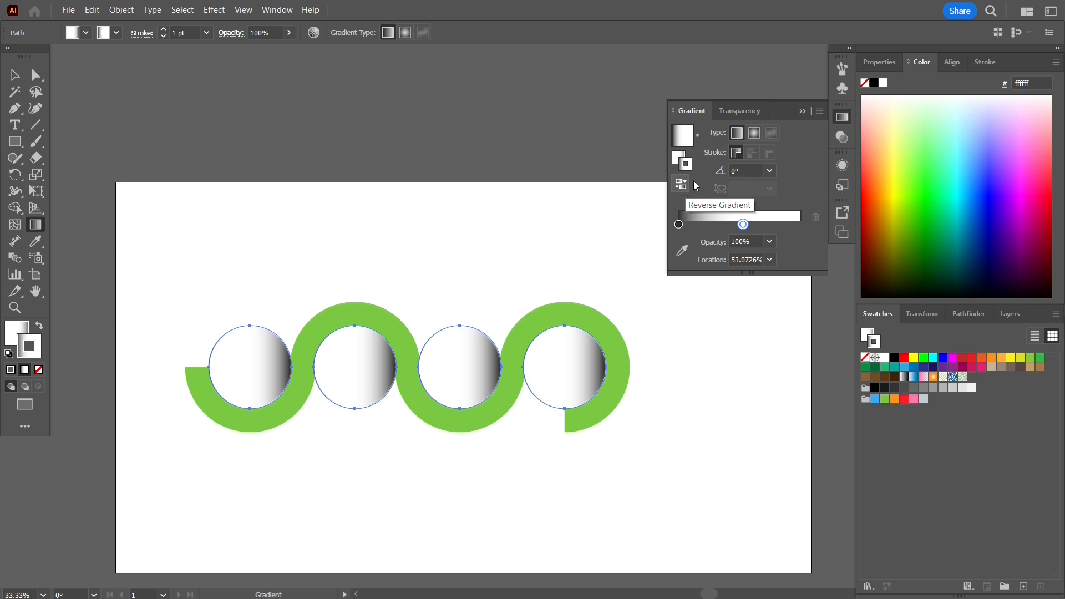
left_click(803, 112)
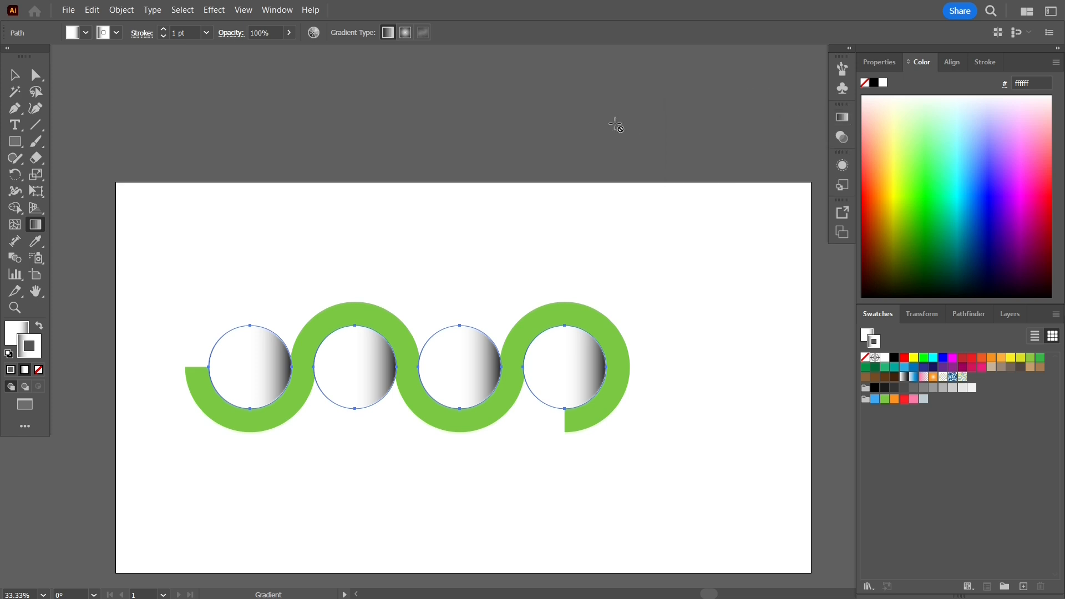
key("v")
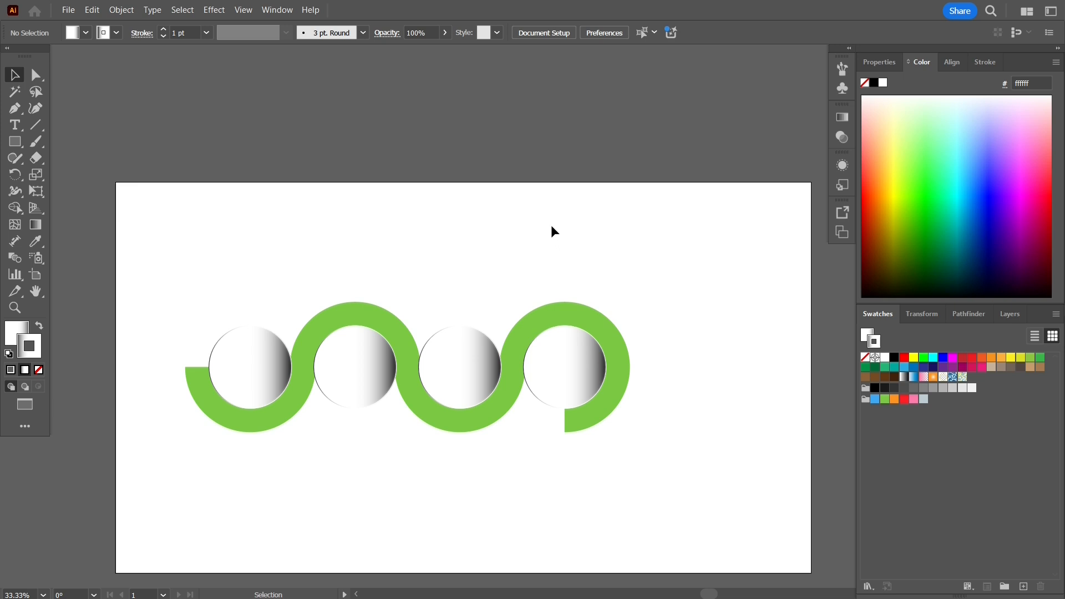
Select the green wavy band and fill it with the Orchid gradient preset
left_click(375, 314)
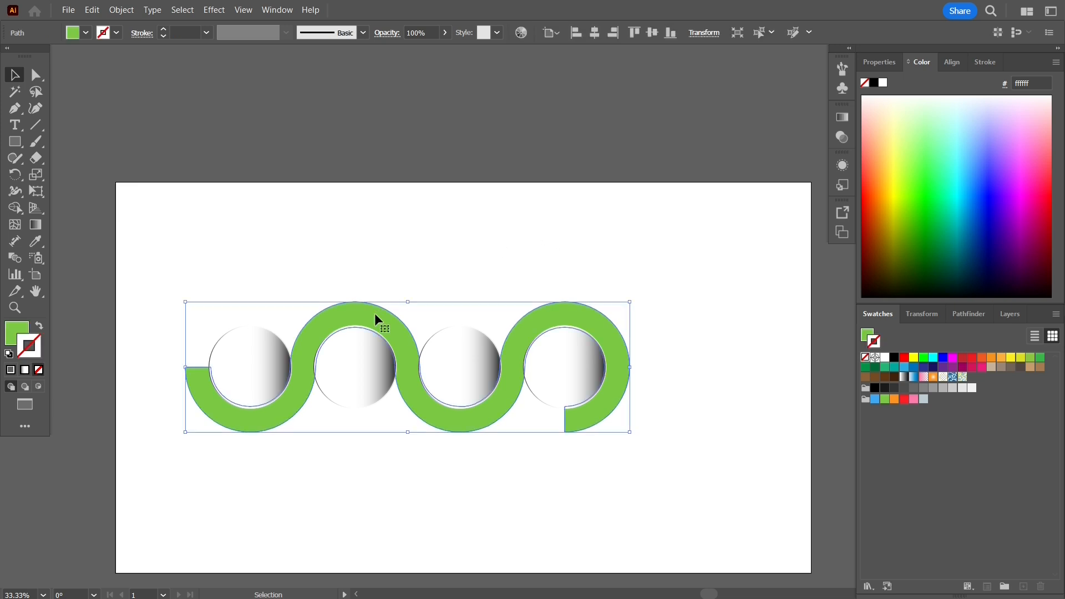
left_click(35, 225)
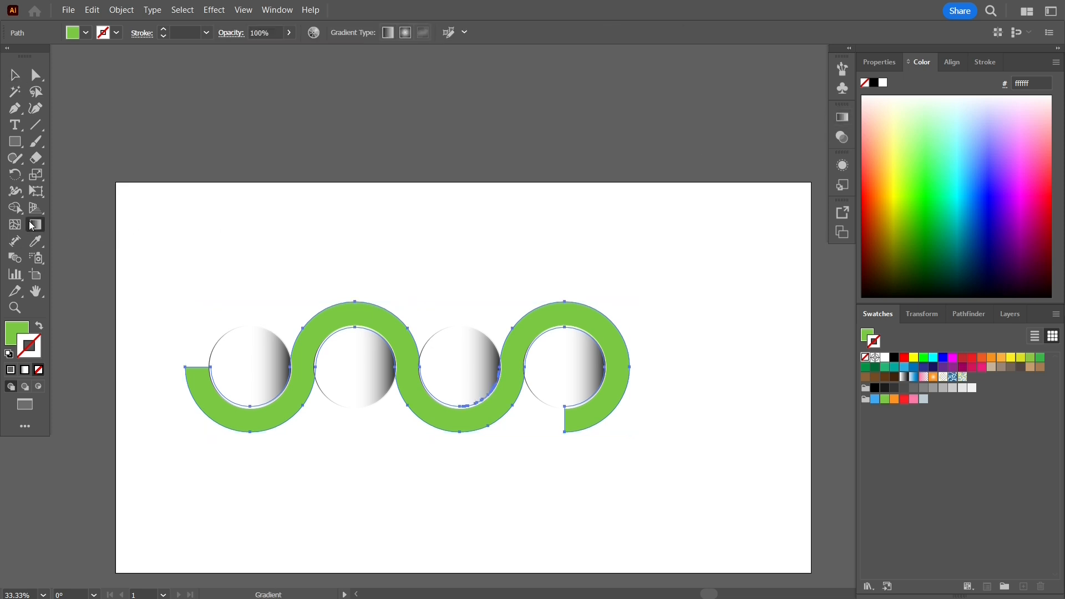
left_click(844, 121)
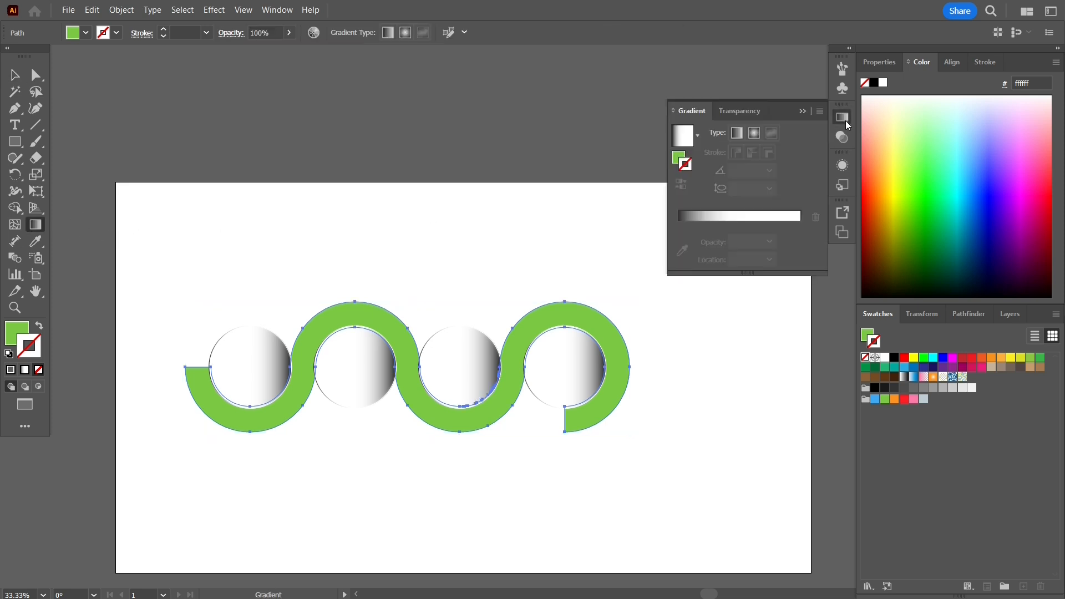
left_click(697, 136)
left_click(610, 207)
scroll(693, 174, "up", 1)
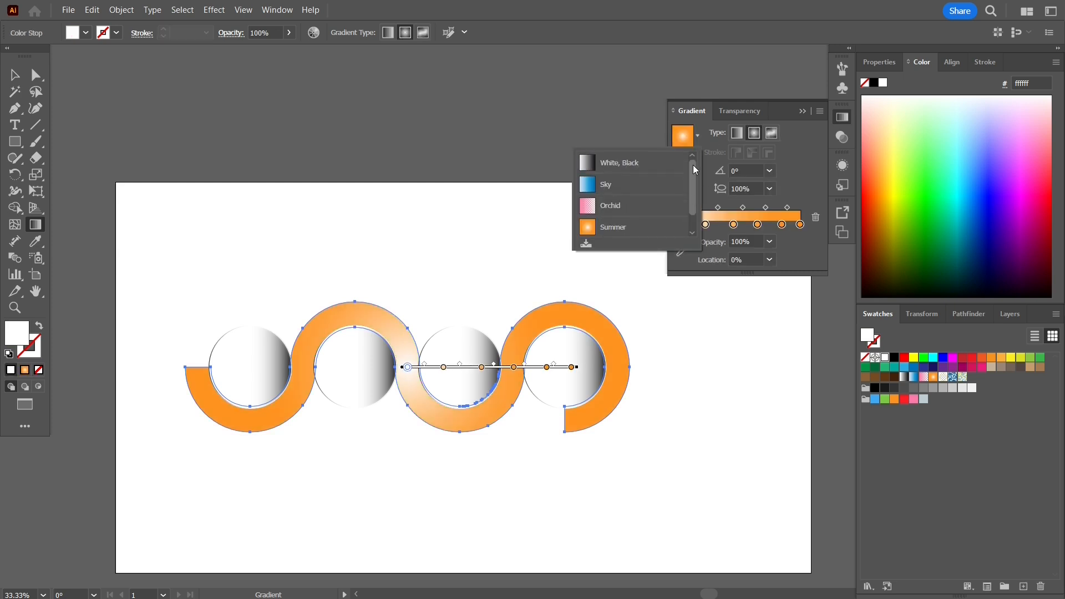
scroll(691, 195, "down", 1)
scroll(690, 158, "up", 1)
left_click(613, 206)
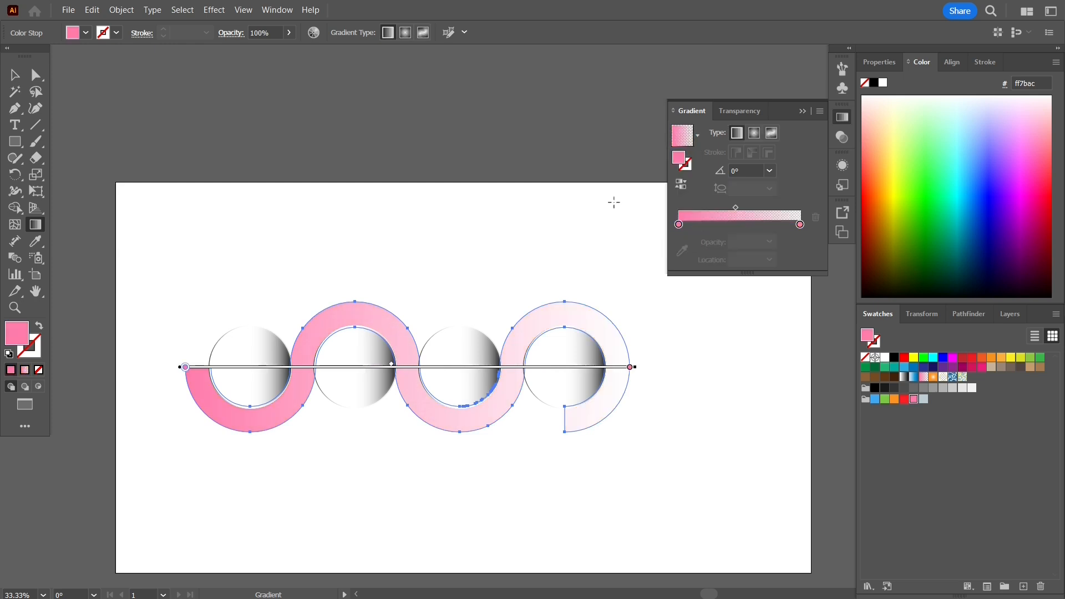
Add four colour stops to the wavy band's gradient at about 18%, 38%, 59% and 81%
left_click(700, 224)
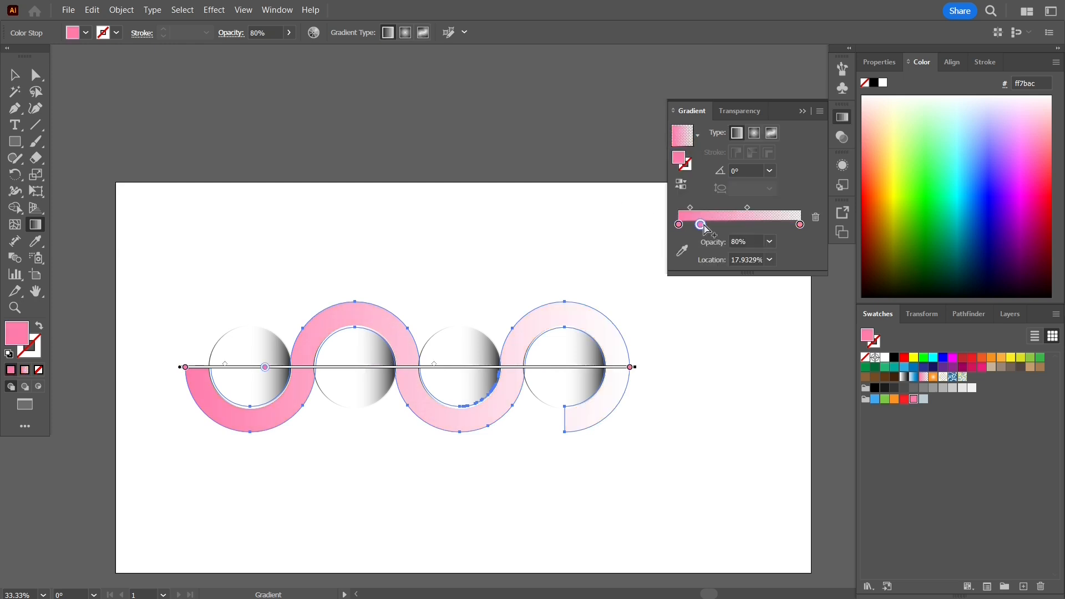
left_click(725, 225)
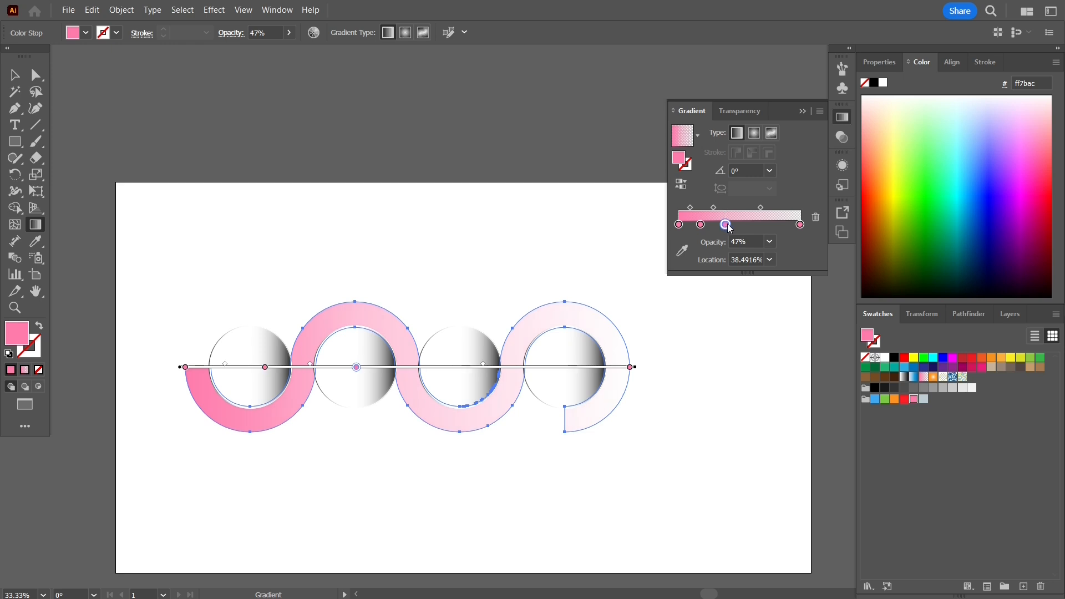
left_click(751, 226)
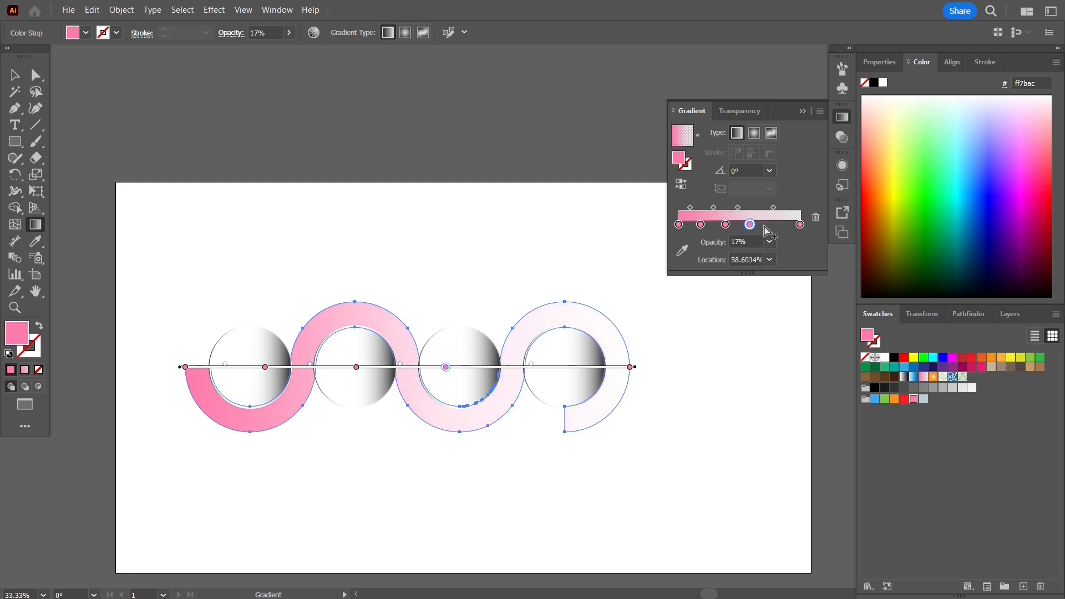
left_click(777, 225)
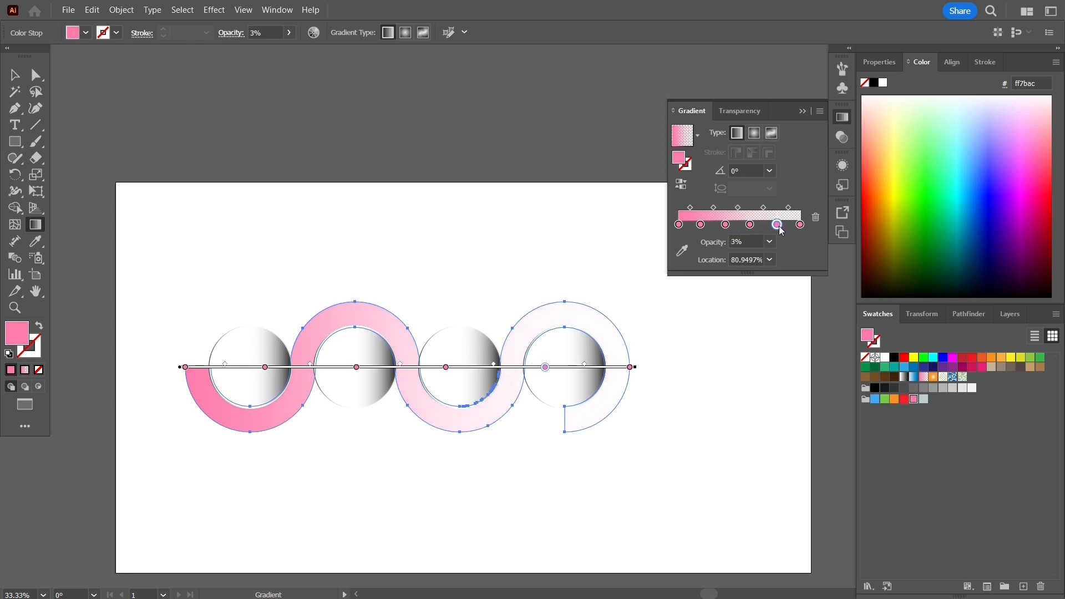
left_click(752, 225)
Set the first colour stop of the wavy band's gradient, at 0%, to red ff0000
left_click(679, 225)
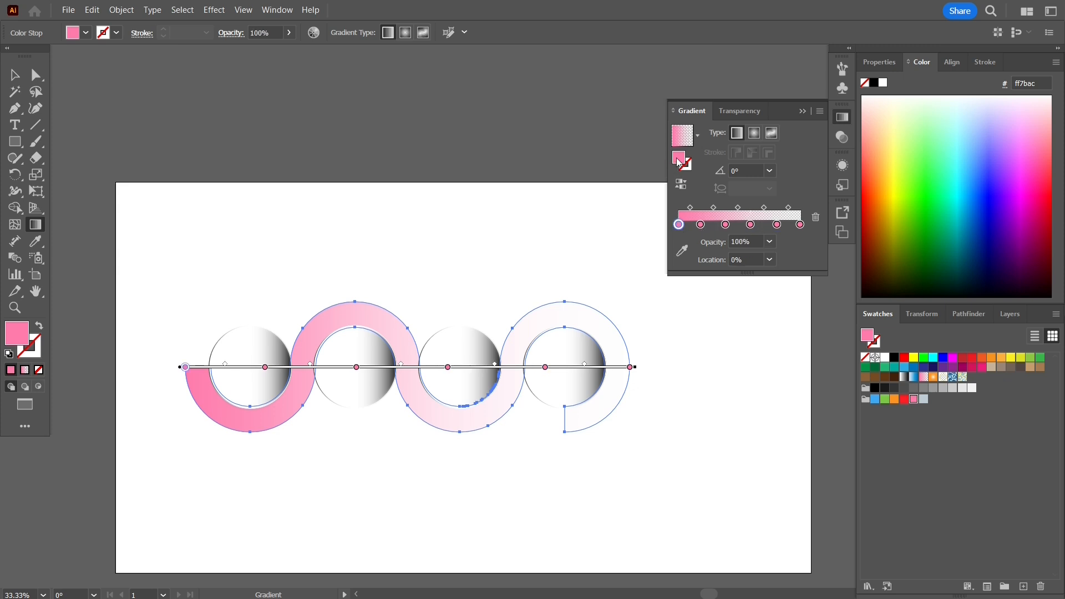
double_click(679, 160)
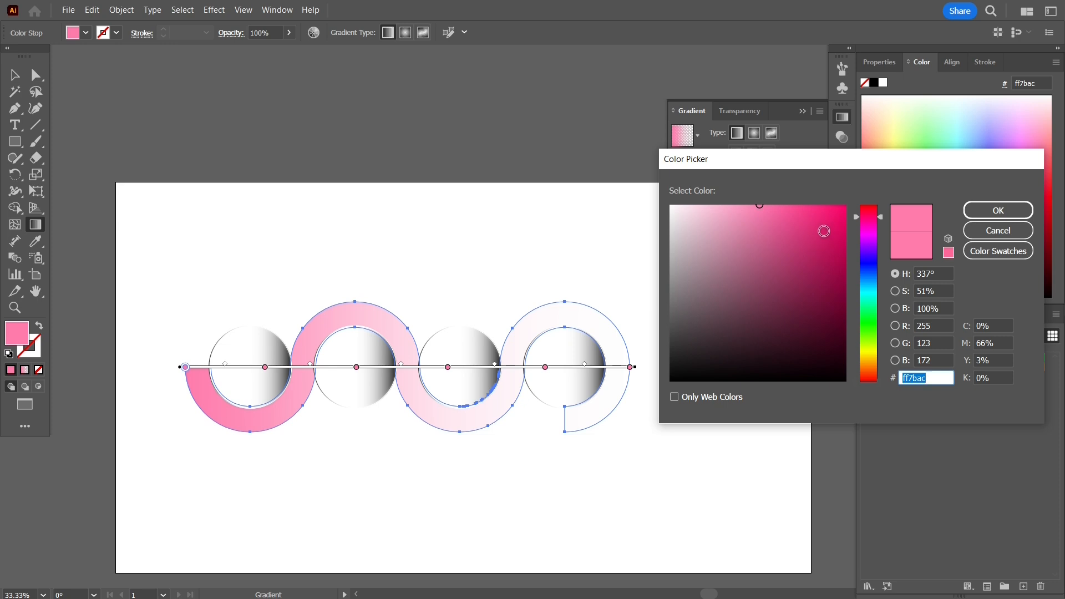
left_click_drag(881, 217, 879, 198)
left_click_drag(791, 209, 852, 198)
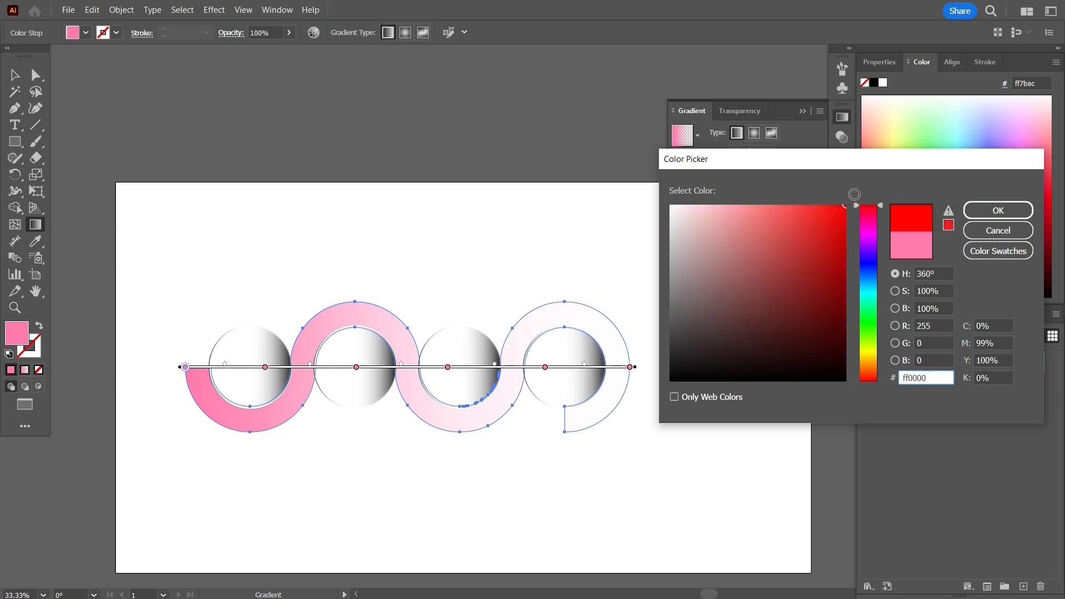
left_click(1012, 213)
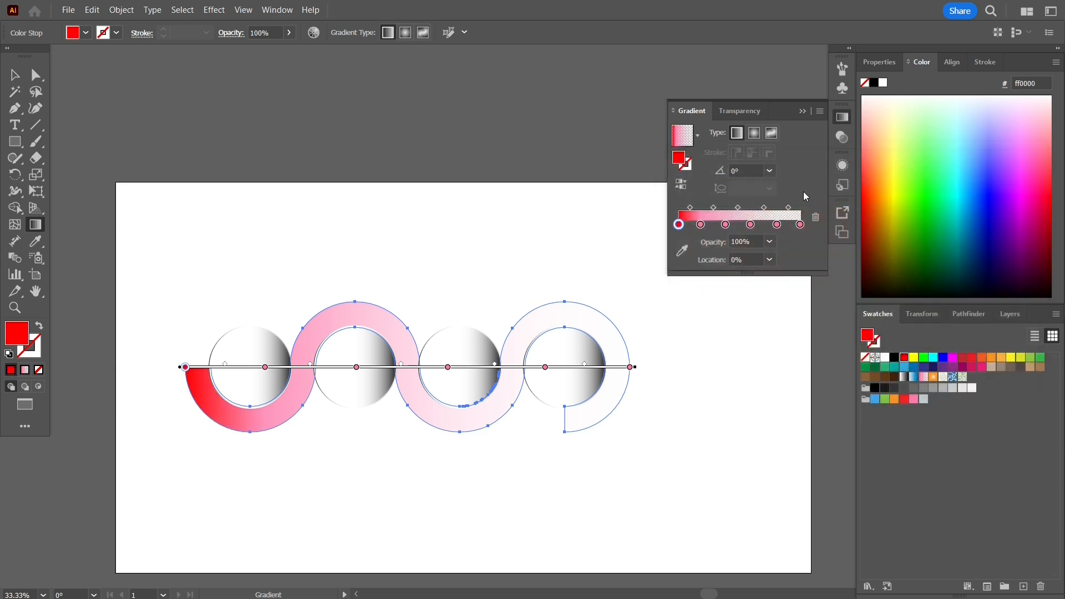
Set the second colour stop of the wavy band's gradient, at about 18%, to magenta ff00e1
left_click(701, 225)
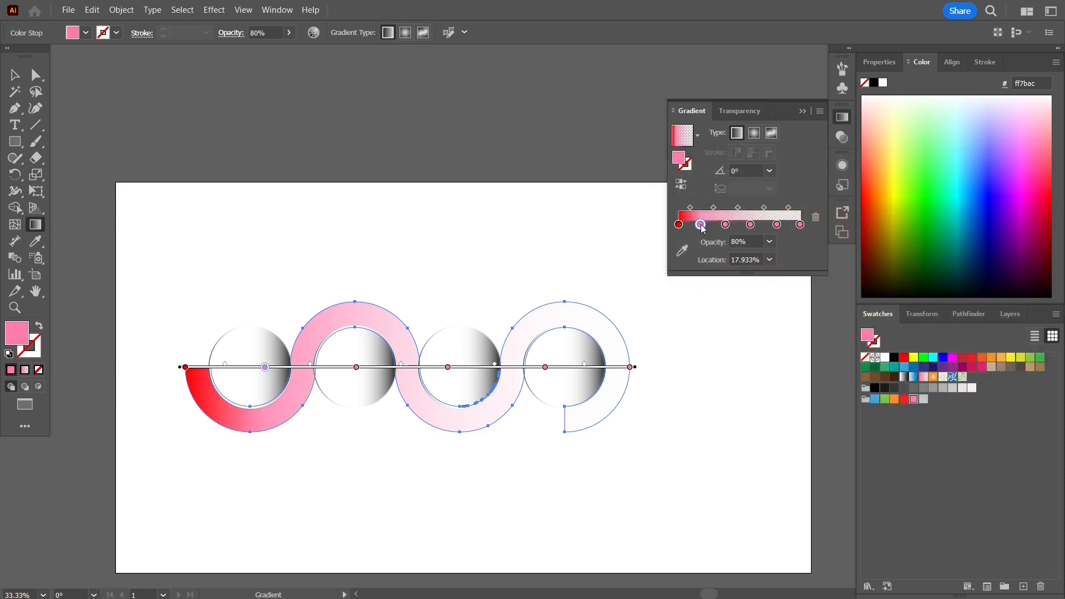
double_click(680, 159)
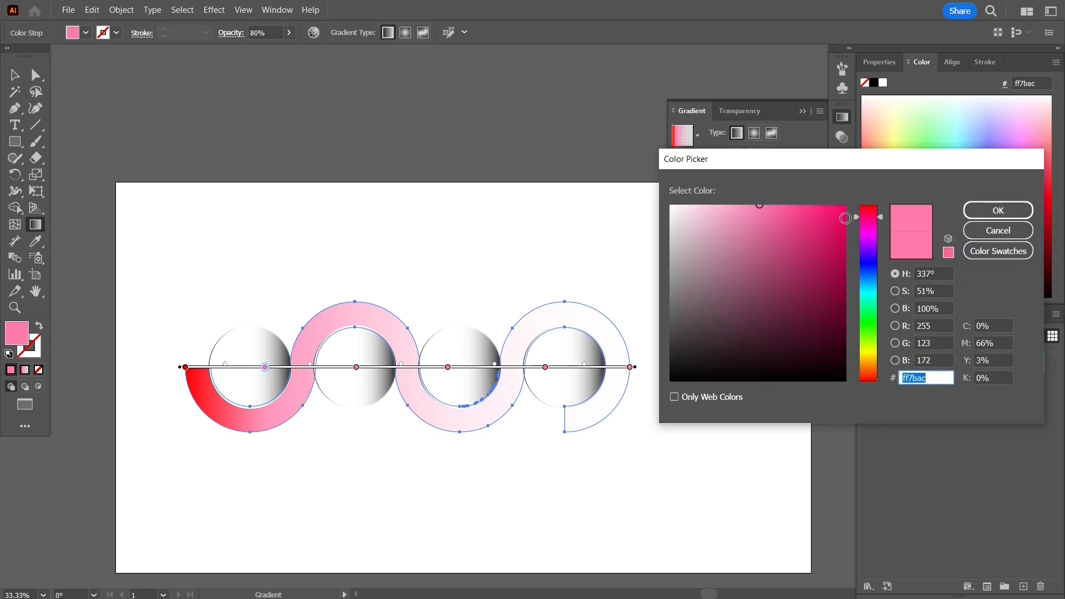
mouse_move(840, 213)
left_mouse_down()
mouse_move(866, 186)
mouse_move(880, 224)
left_mouse_up()
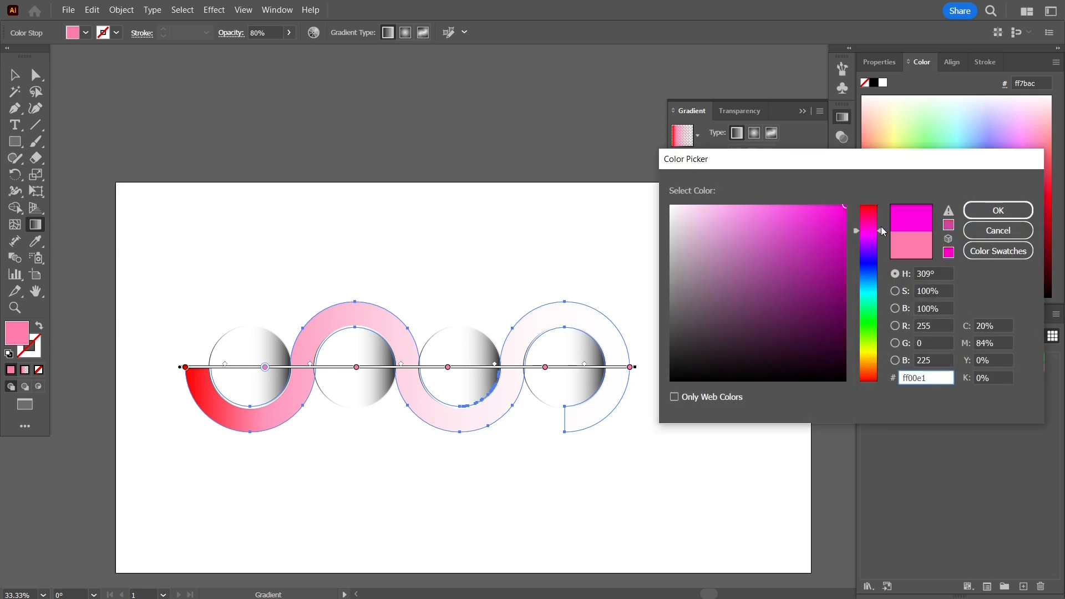
left_click(986, 213)
Change the third colour stop of the band's gradient, at about 38%, to a saturated blue-violet
left_click(725, 225)
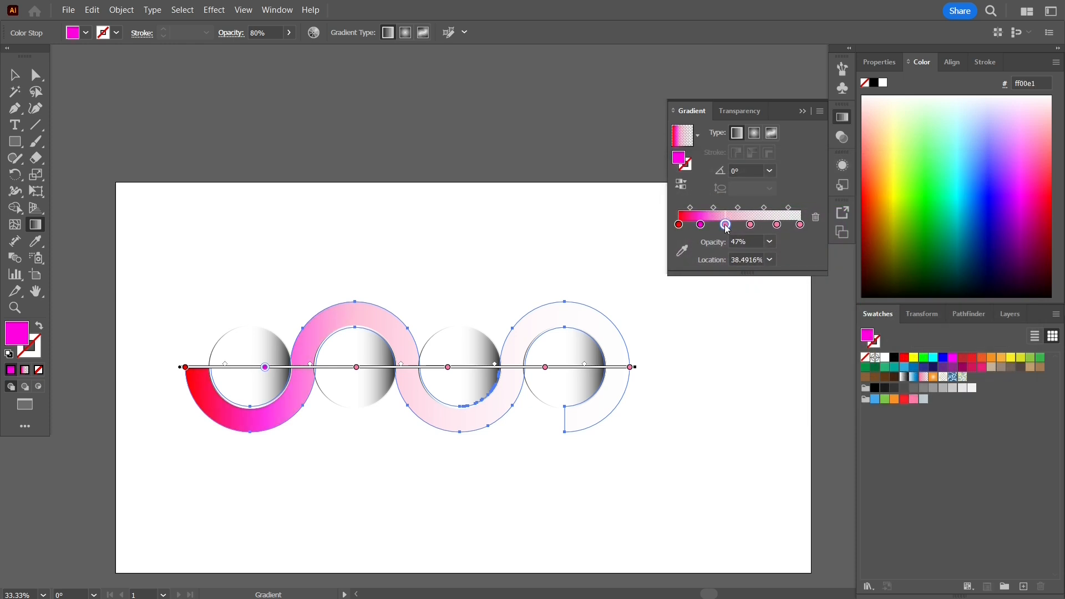
double_click(685, 161)
left_click_drag(882, 206, 884, 251)
key("Return")
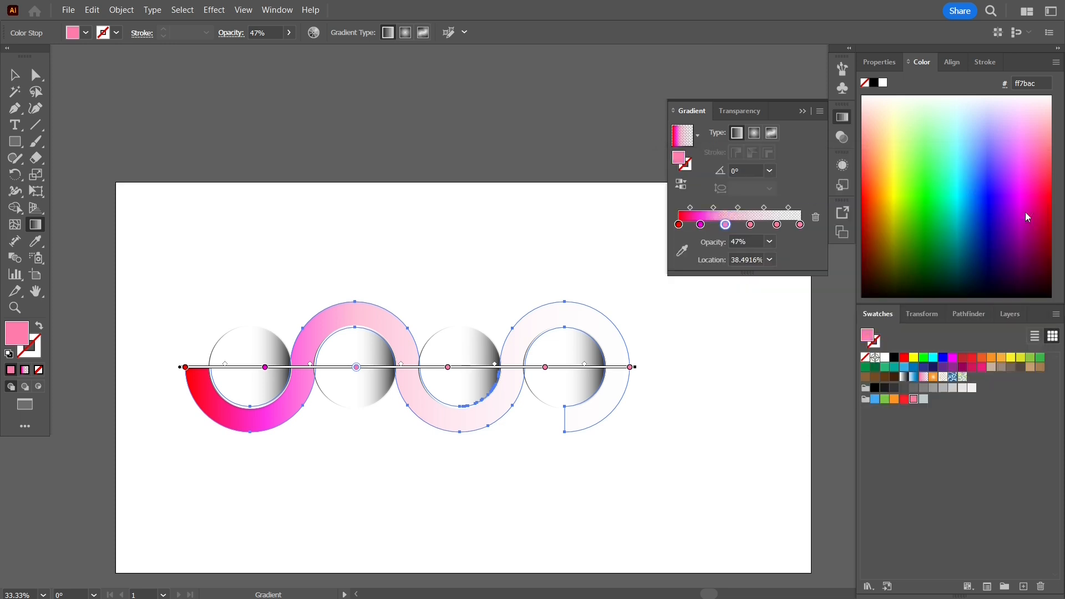
Raise the opacity of the band gradient's magenta and blue-violet stops to 100%
left_click(750, 225)
left_click(678, 224)
left_click(700, 224)
left_click(770, 241)
left_click(790, 406)
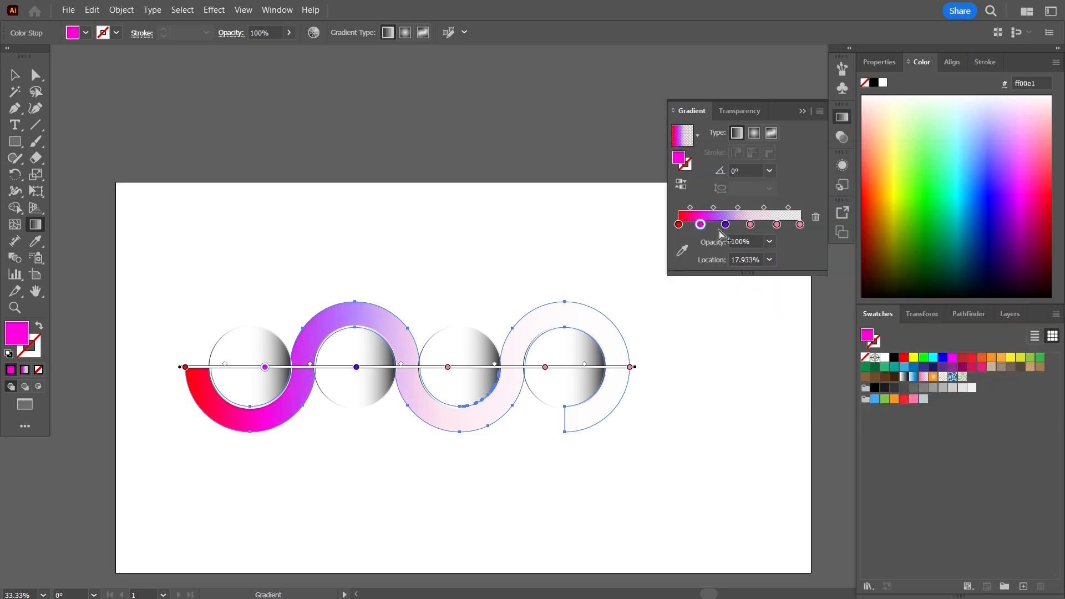
left_click(725, 224)
left_click(770, 241)
left_click(791, 405)
Set the fourth colour stop, at about 59%, to 100% opacity and colour it cyan
left_click(750, 224)
left_click(770, 241)
left_click(790, 407)
double_click(682, 161)
left_click_drag(882, 217, 882, 290)
left_click(1000, 213)
Set the fifth colour stop, at about 81%, to 100% opacity and colour it bright green
left_click(777, 225)
left_click(770, 241)
left_click(789, 409)
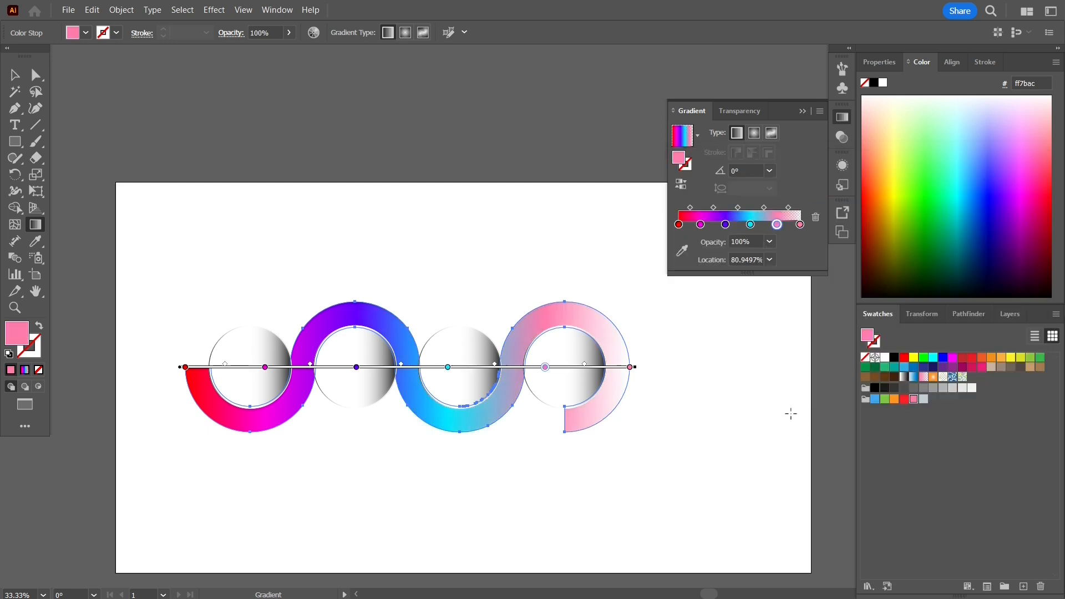
double_click(682, 160)
left_click_drag(837, 212, 847, 204)
left_click(881, 324)
left_click(1016, 206)
Colour the last gradient stop, at 100%, yellow fff800 with 100% opacity, and deselect the band
left_click(799, 225)
double_click(682, 160)
left_click(883, 354)
left_click(998, 210)
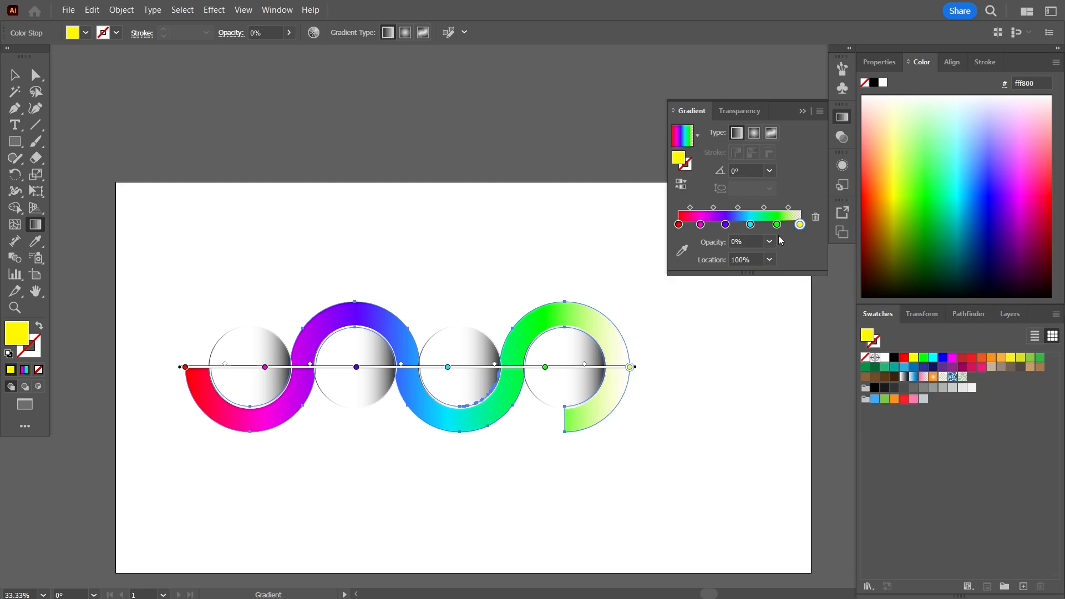
key("v")
left_click(294, 214)
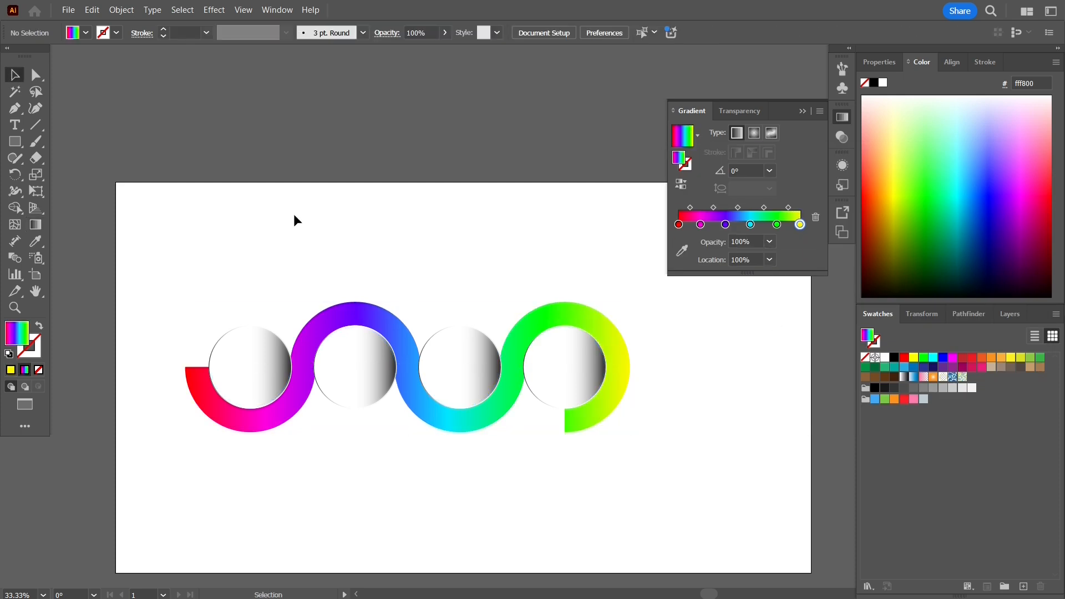
Round the outer corner of the wavy band's red end using Direct Selection
left_click(254, 427)
left_click(35, 74)
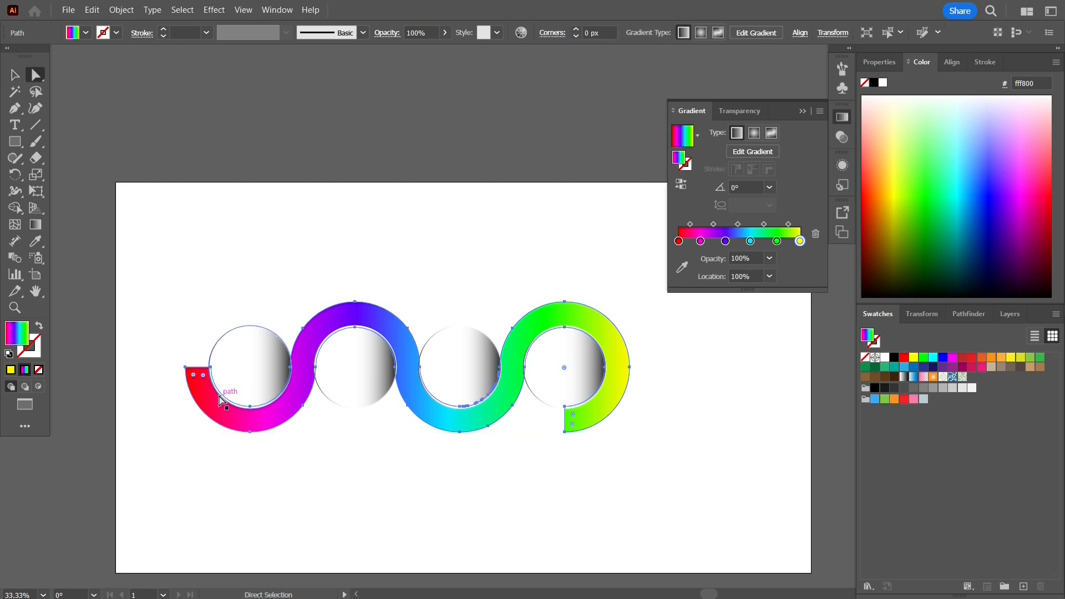
left_click_drag(193, 375, 202, 385)
scroll(172, 367, "up", 3)
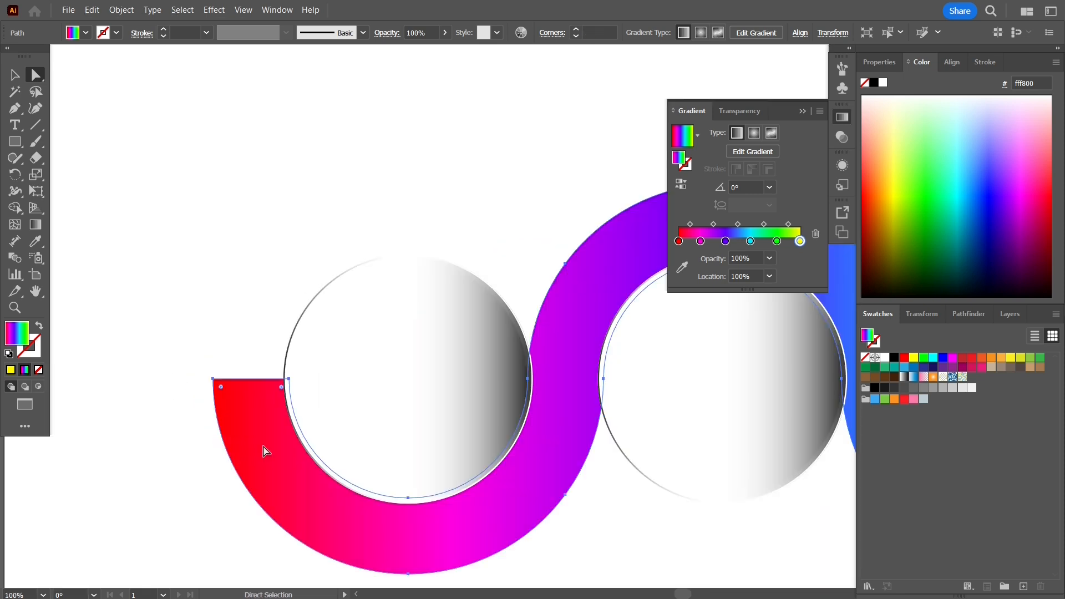
mouse_move(224, 385)
left_mouse_down()
mouse_move(240, 406)
mouse_move(229, 395)
left_mouse_up()
double_click(221, 387)
key("Escape")
left_click(802, 110)
Round the outer corner of the band's green end, below the fourth circle, to a radius of about 7 px
left_click_drag(713, 104, 359, 93)
scroll(482, 145, "down", 1)
scroll(668, 154, "down", 1)
left_click_drag(621, 166, 155, 212)
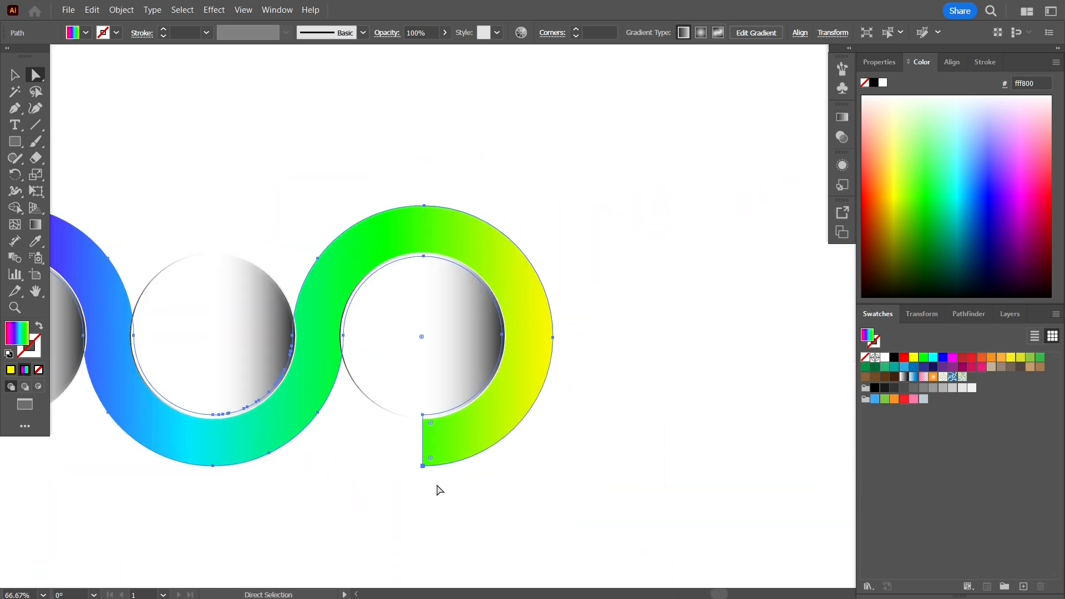
scroll(433, 462, "up", 3)
left_click_drag(410, 474, 417, 466)
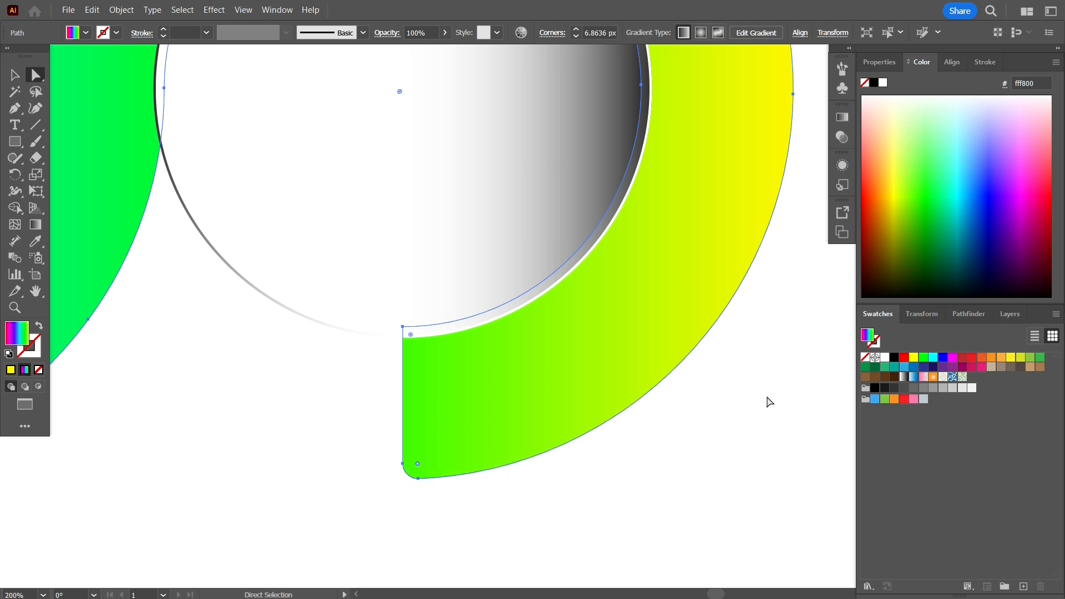
left_click(757, 417)
scroll(757, 416, "down", 6)
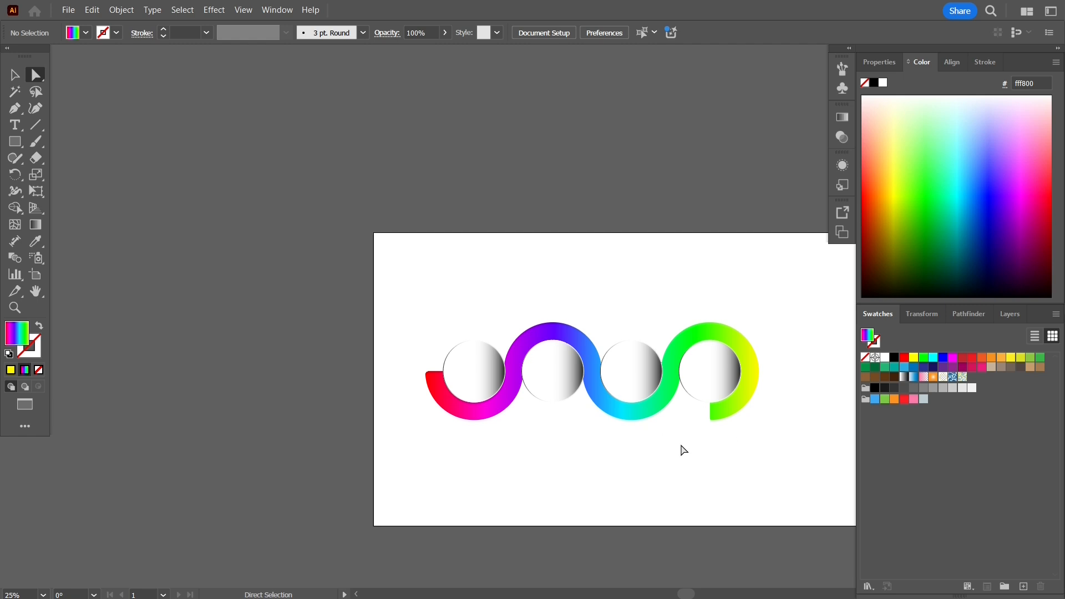
Draw a horizontal line from the fourth circle's centre across the band to beyond its yellow edge
left_click_drag(683, 451, 571, 445)
left_click(643, 371)
left_click(725, 375)
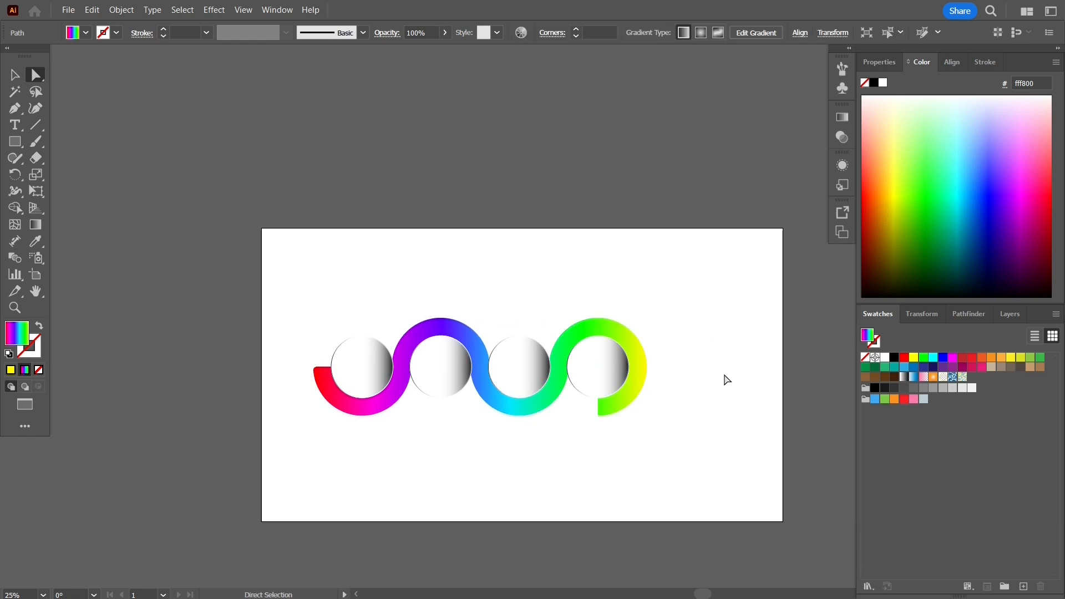
left_click(632, 397)
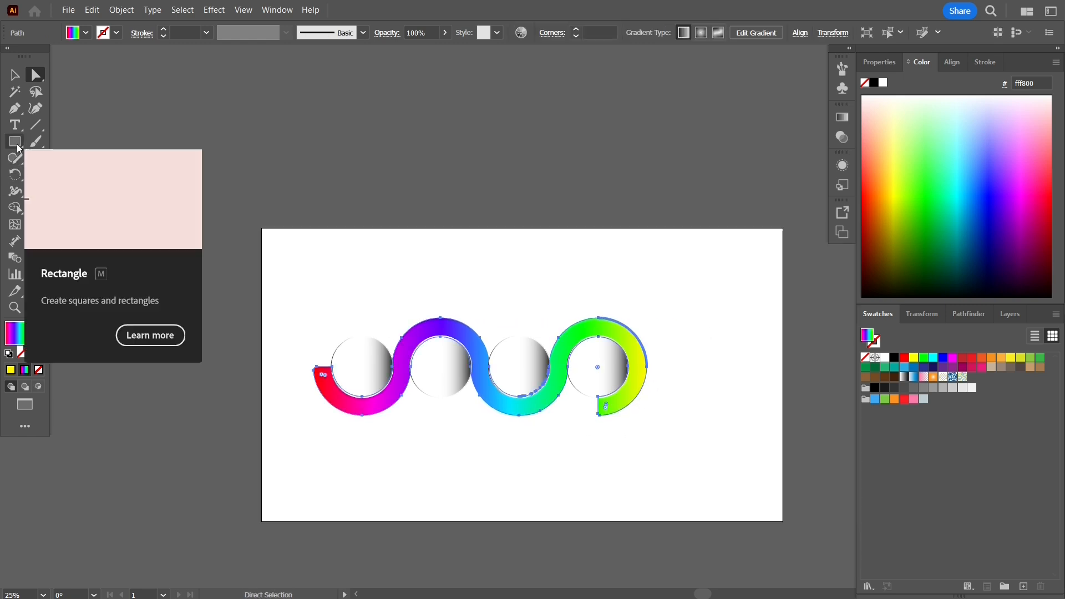
key("backslash")
scroll(604, 366, "up", 1)
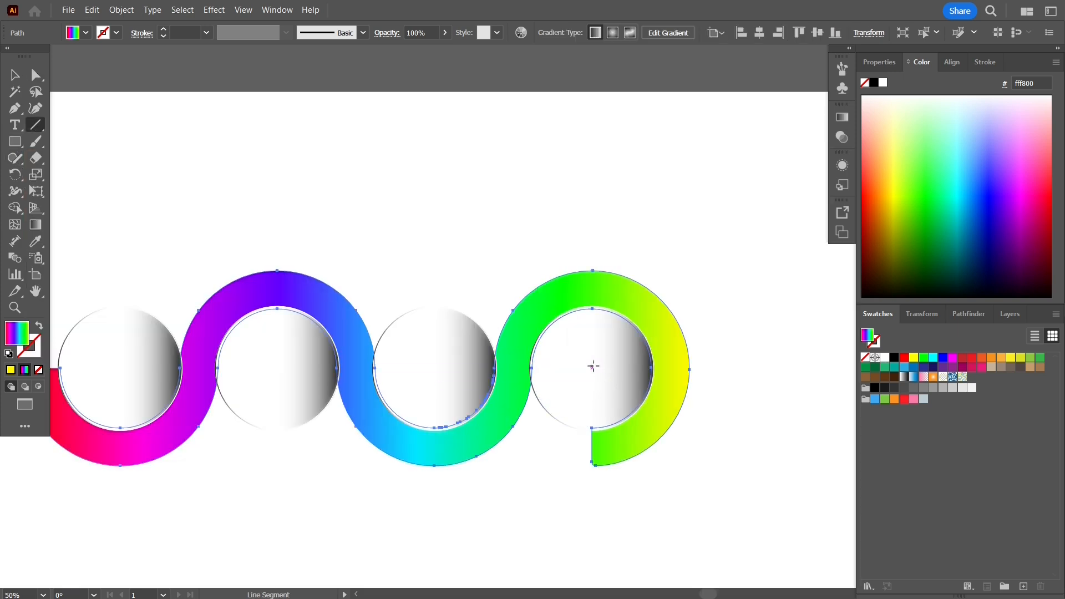
left_click_drag(592, 368, 727, 367)
left_click(16, 71)
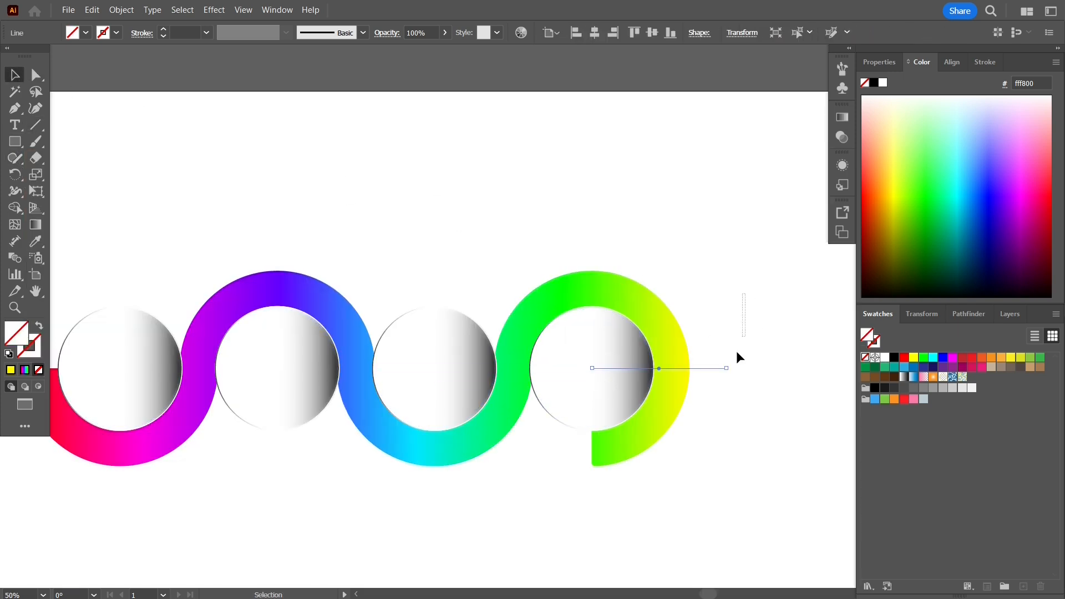
Remove the band section below the line with Shape Builder and delete the leftover line
key("ctrl+a")
left_click(15, 208)
left_click(665, 410, "alt")
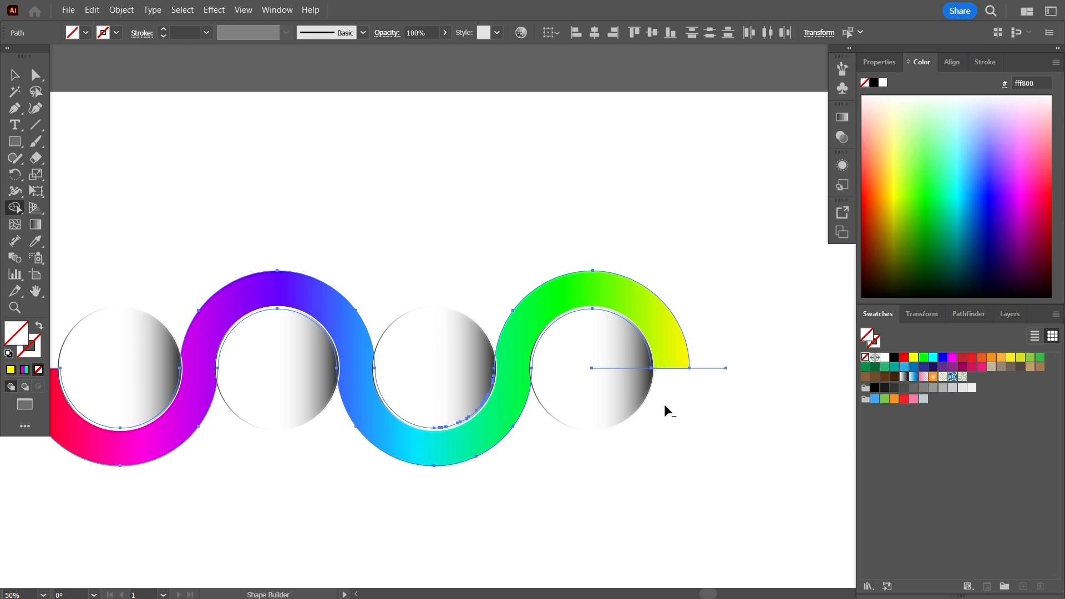
left_click(13, 75)
left_click(92, 116)
left_click(706, 367)
key("Delete")
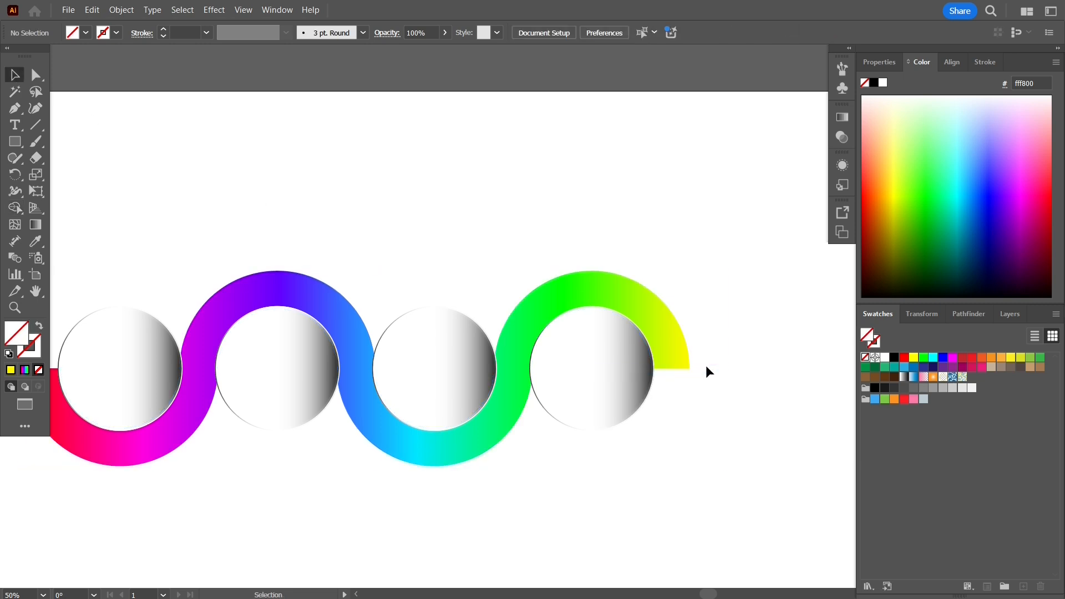
Round the outer corner of the band's yellow end and centre the whole artwork horizontally on the artboard
key("ctrl+a")
key("a")
scroll(727, 388, "up", 3)
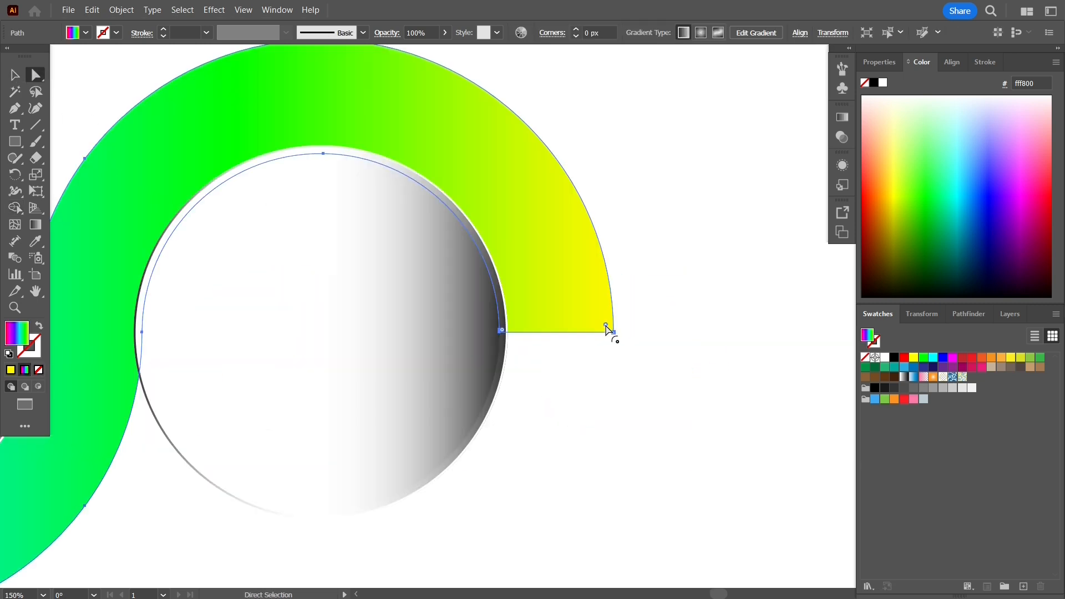
left_click(680, 363)
scroll(677, 362, "down", 5)
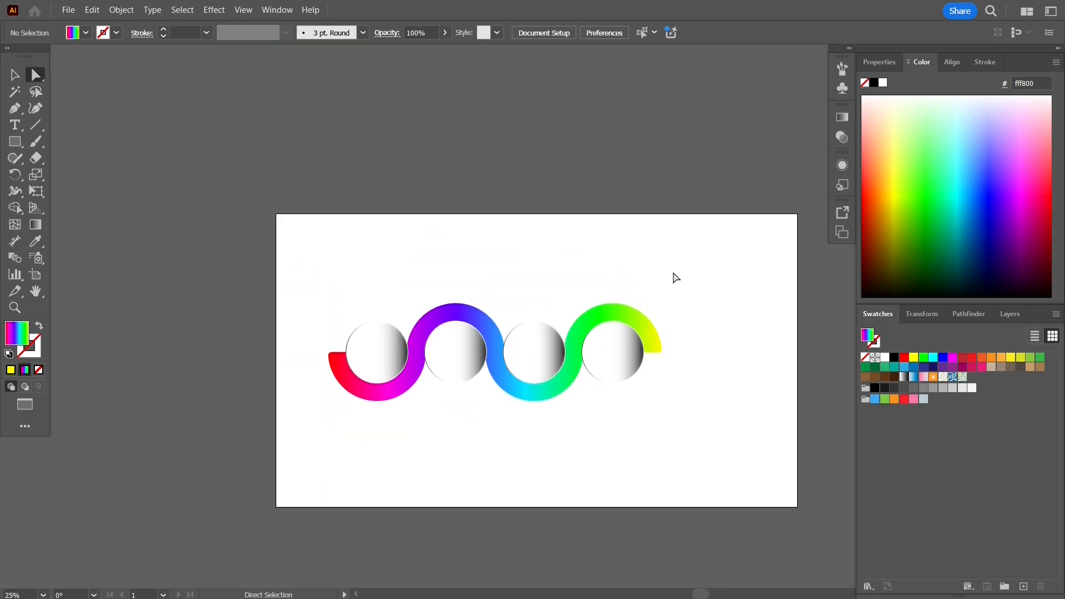
left_click(14, 75)
left_click_drag(248, 244, 756, 419)
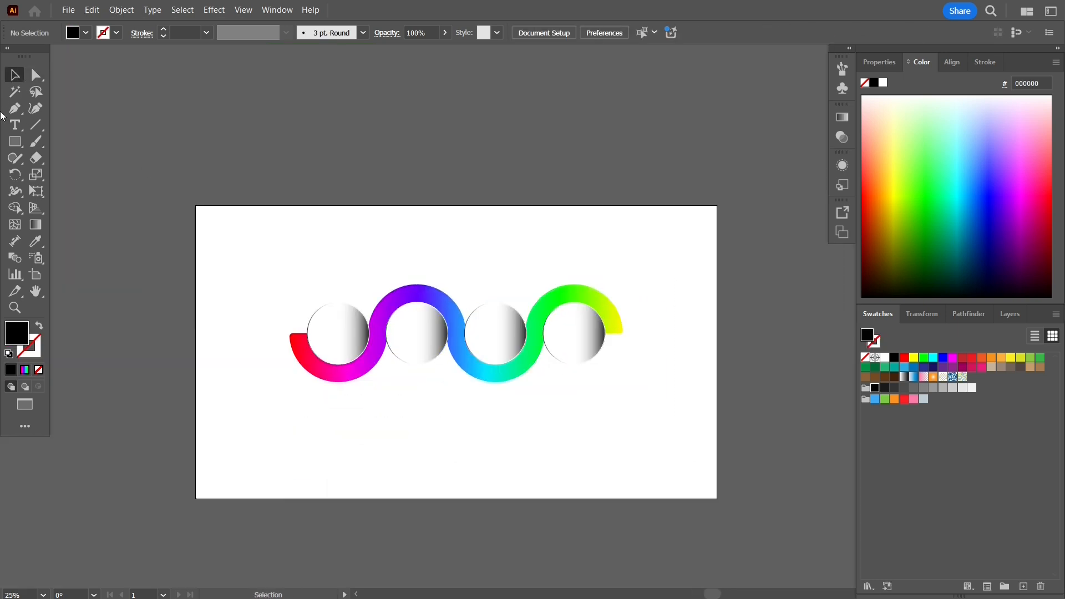
Draw a black rectangle covering the whole artboard and send it behind the artwork
key("m")
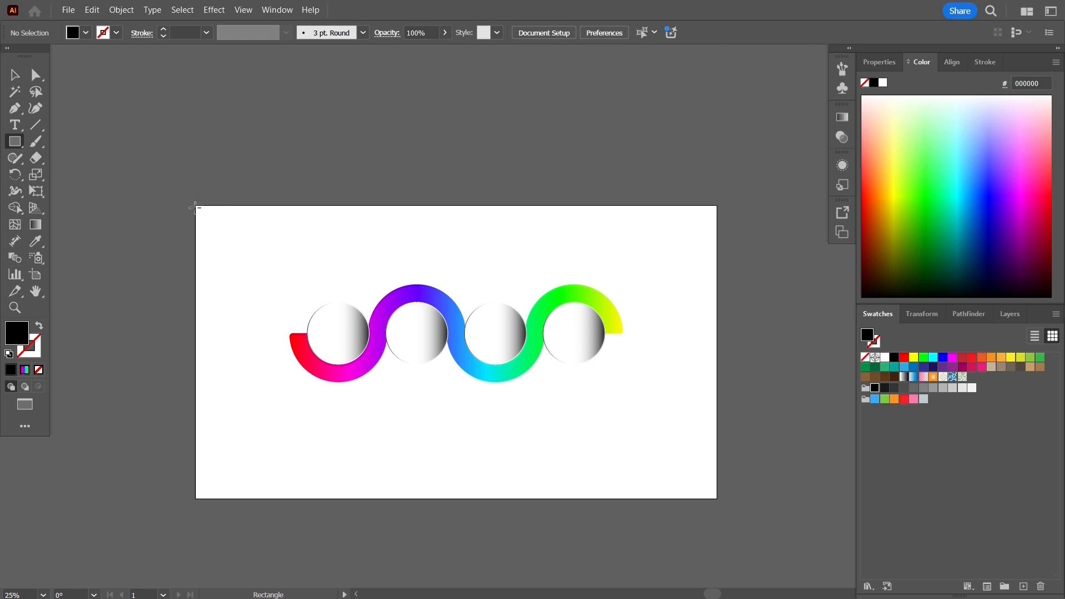
left_click_drag(197, 204, 717, 498)
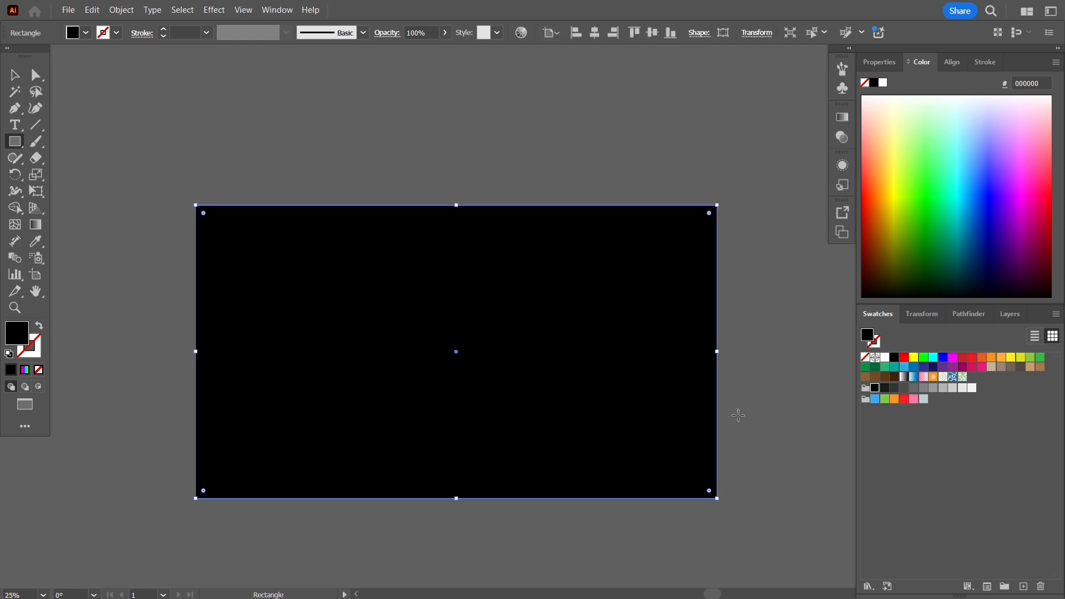
left_click(878, 66)
left_click(15, 75)
key("ctrl+shift+[")
left_click(351, 170)
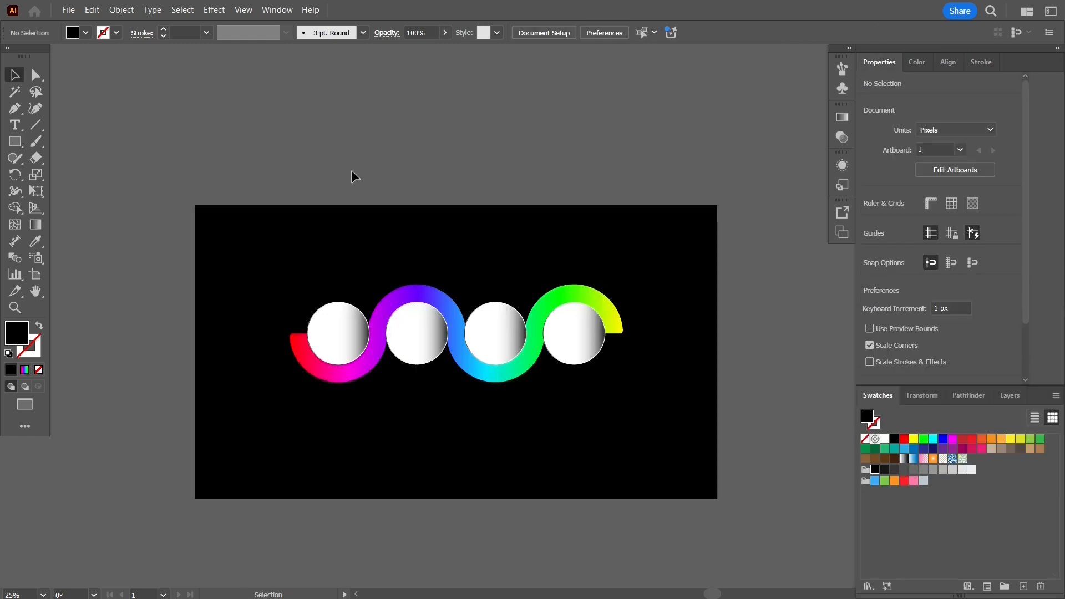
Lock the black background, then enlarge the grouped artwork to about 1612 px wide and centre it on the artboard
left_click_drag(331, 216, 295, 169)
left_click(282, 223)
key("ctrl+2")
left_click_drag(211, 206, 641, 351)
left_click_drag(507, 338, 506, 356)
left_click(737, 304)
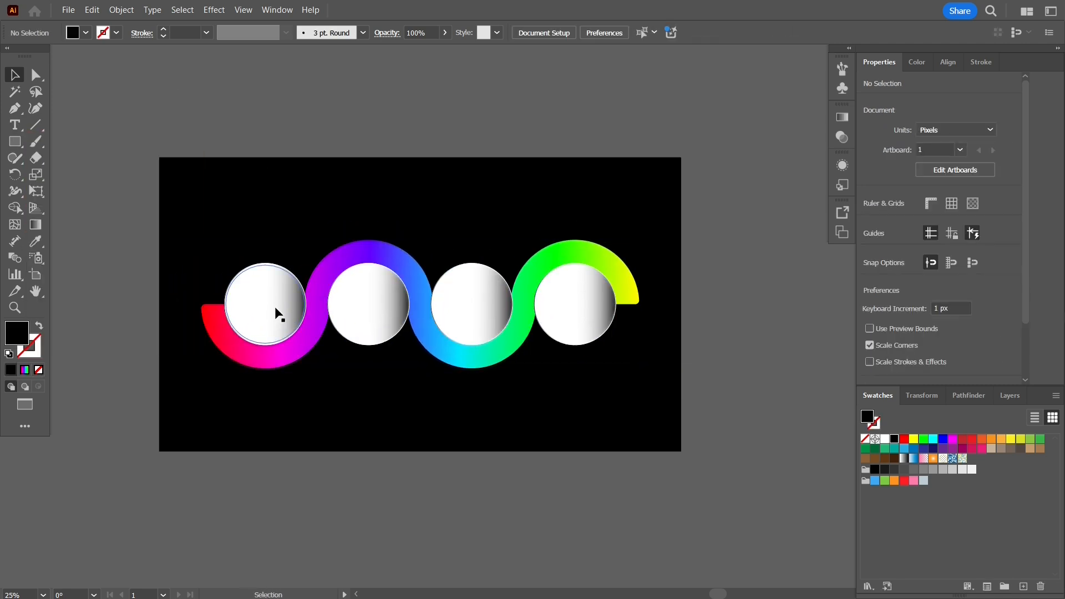
Ungroup the circles and wavy band
left_click(268, 267)
right_click(384, 268)
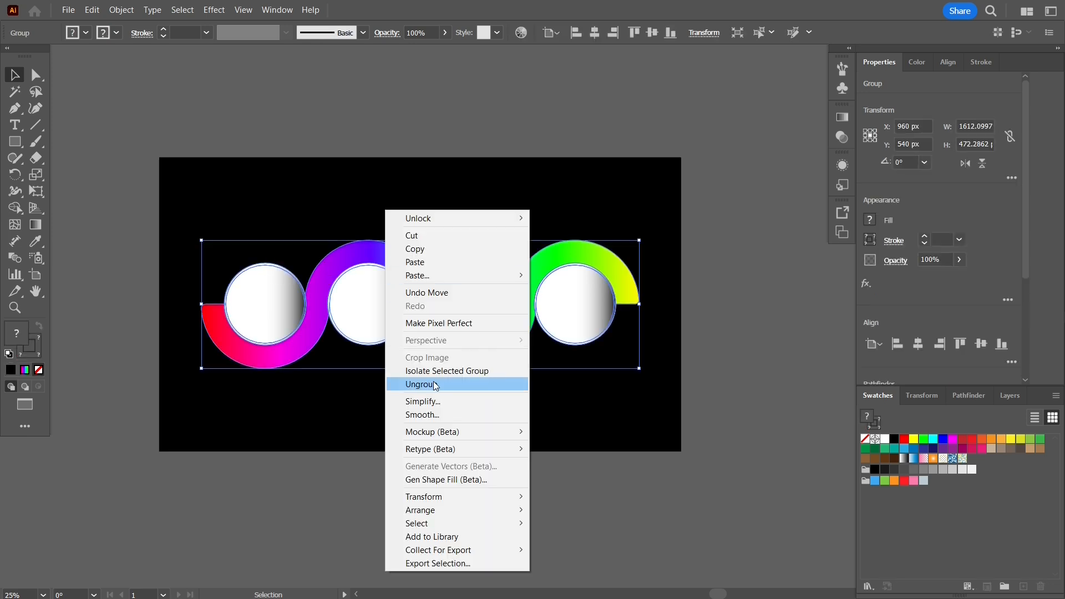
left_click(428, 380)
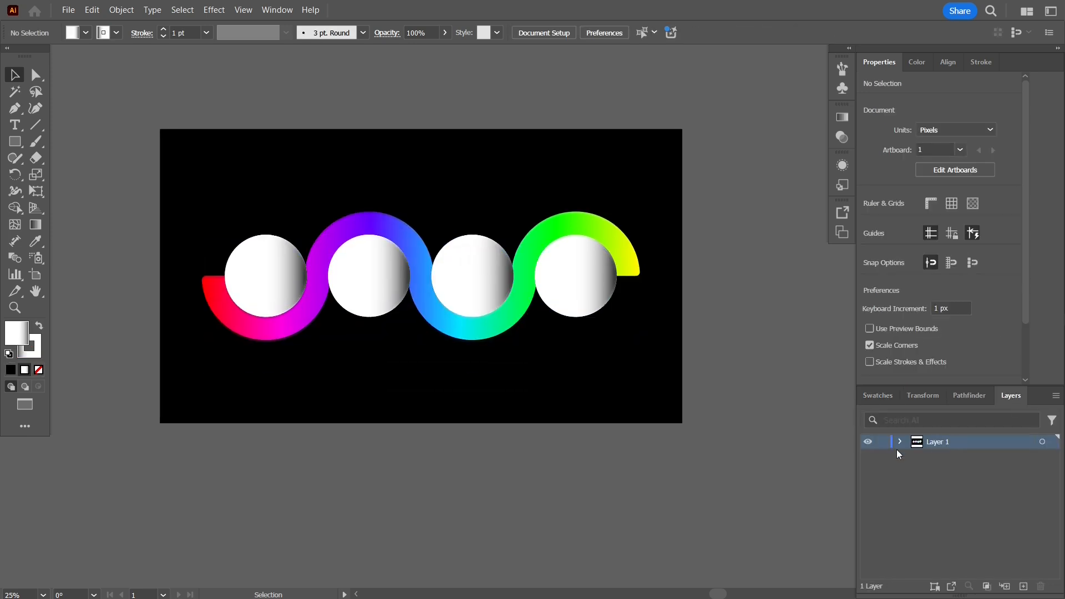
Expand Layer 1 and fill the background rectangle with a very dark purple of hue 297°
left_click(900, 442)
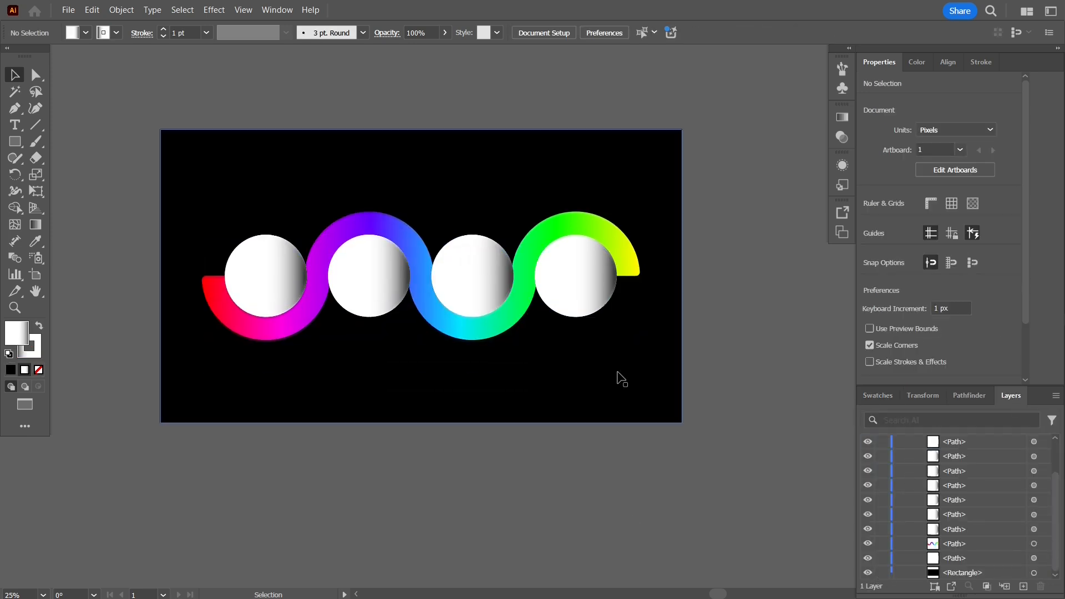
left_click(617, 375)
double_click(17, 332)
left_click(873, 235)
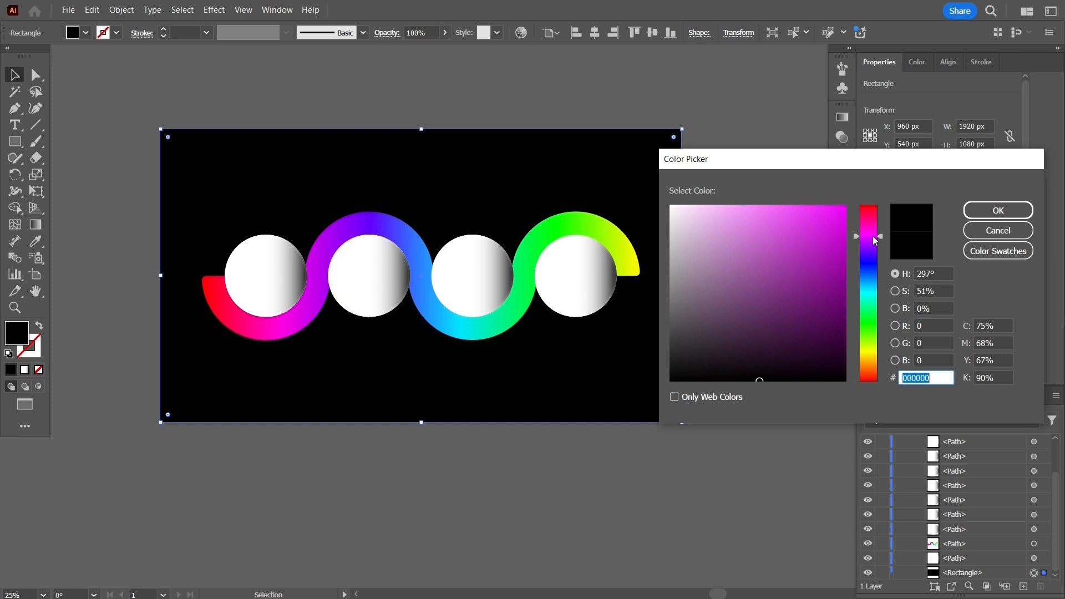
left_click_drag(822, 301, 856, 351)
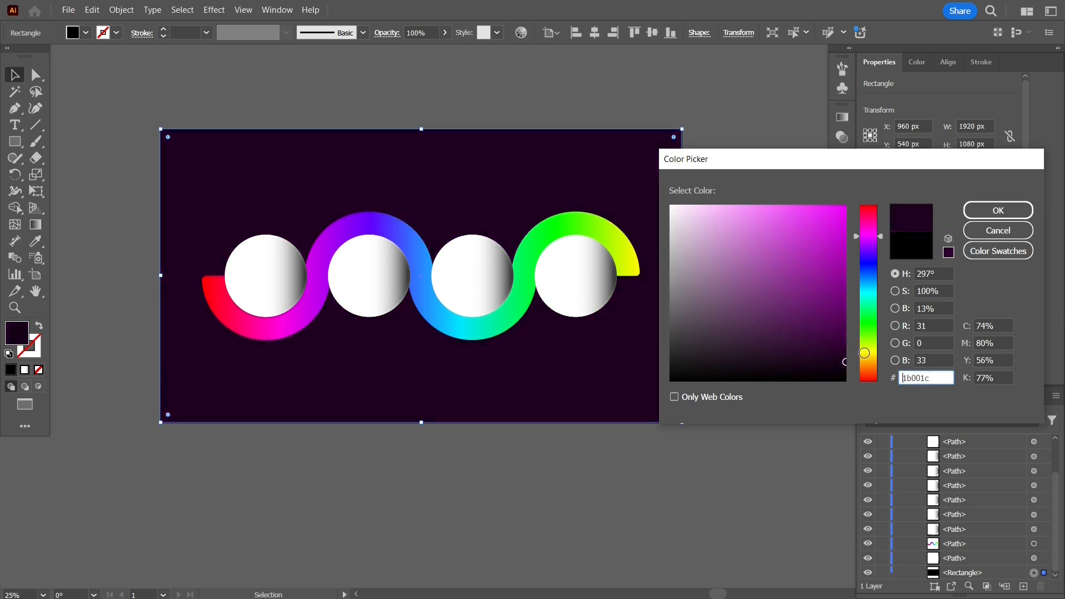
left_click(997, 211)
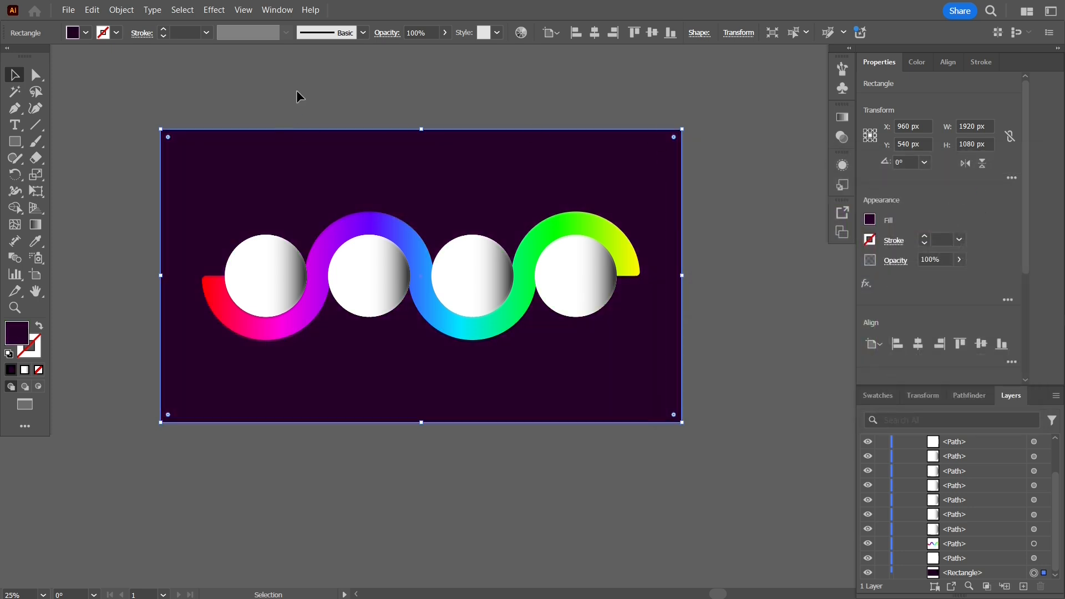
left_click(245, 106)
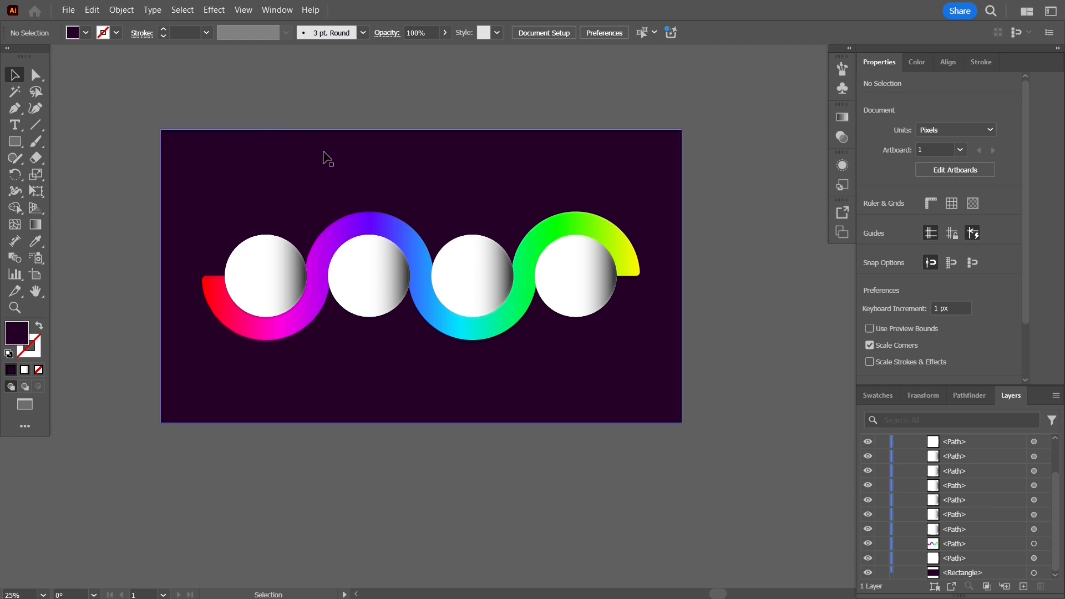
scroll(327, 159, "up", 1)
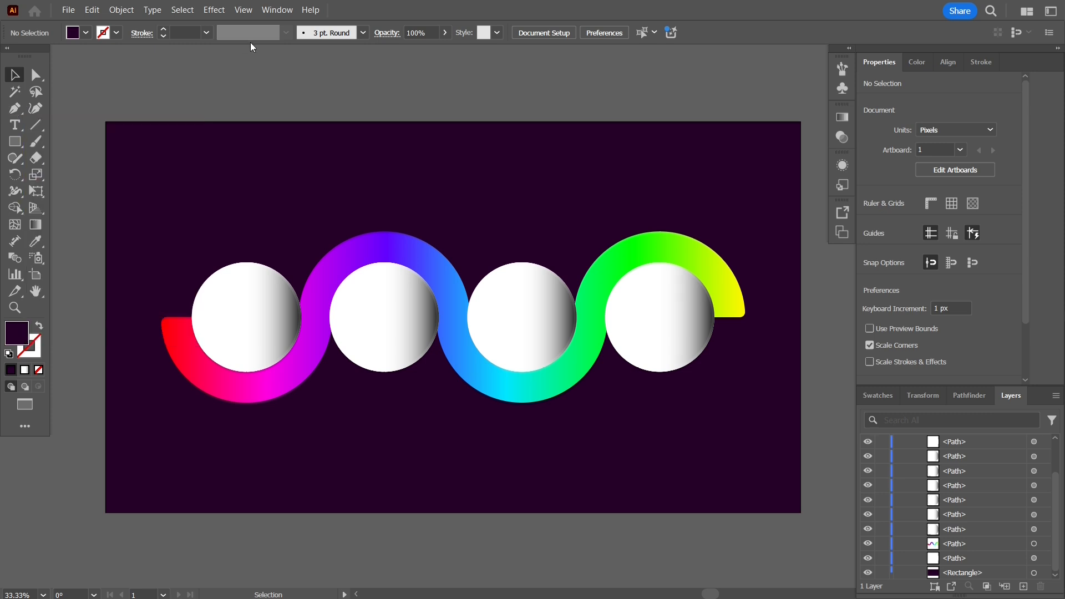
left_click(15, 125)
left_click(220, 301)
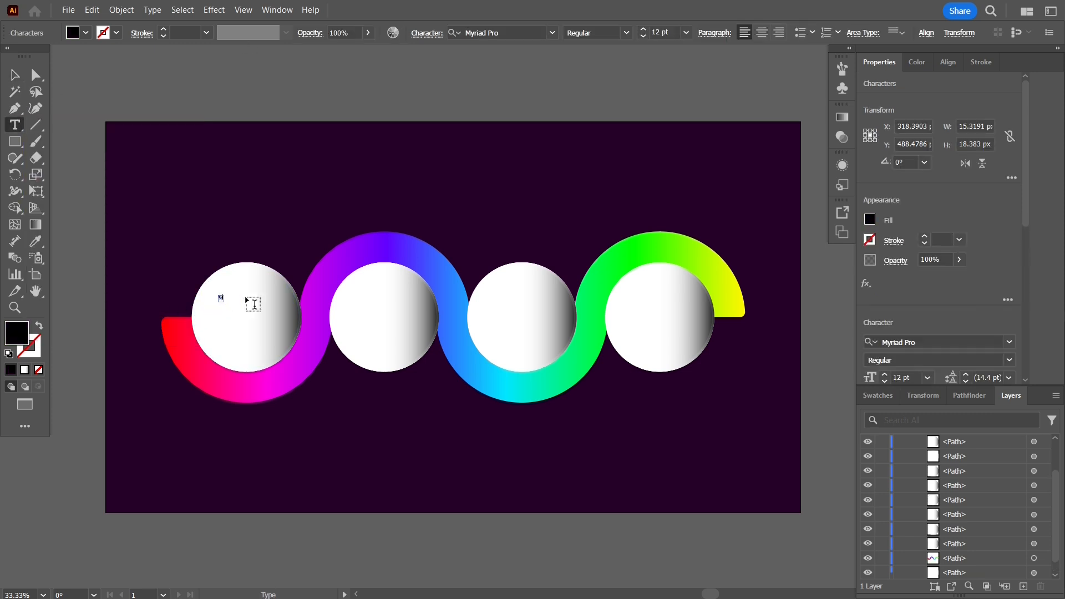
left_click(15, 75)
left_click(685, 32)
left_click(696, 278)
left_click(410, 80)
Add the point text "Year 1" above the artboard and set its font size to 72 pt
key("t")
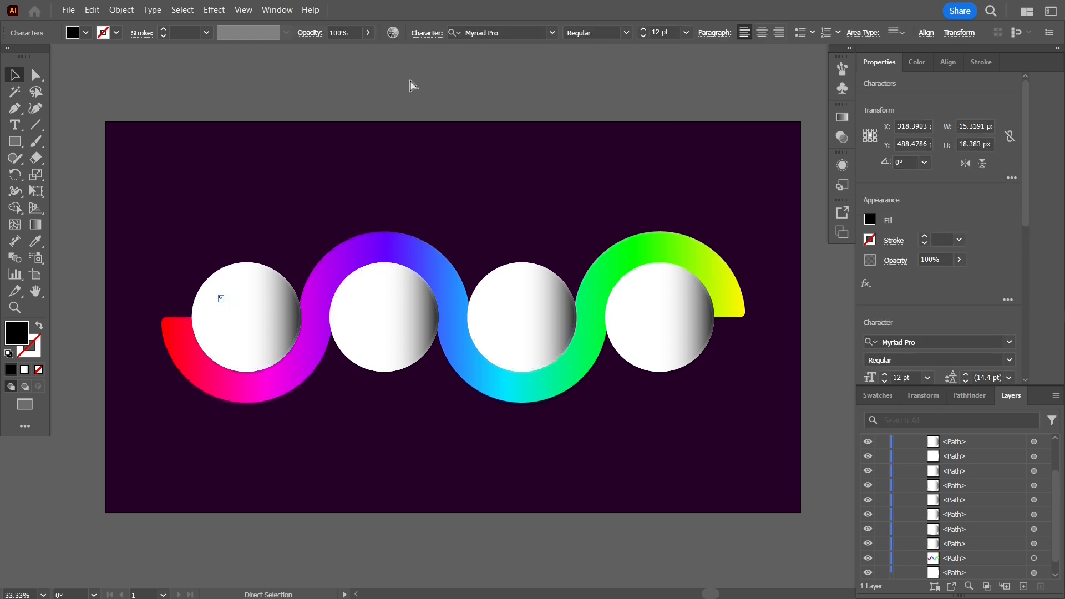
left_click(261, 76)
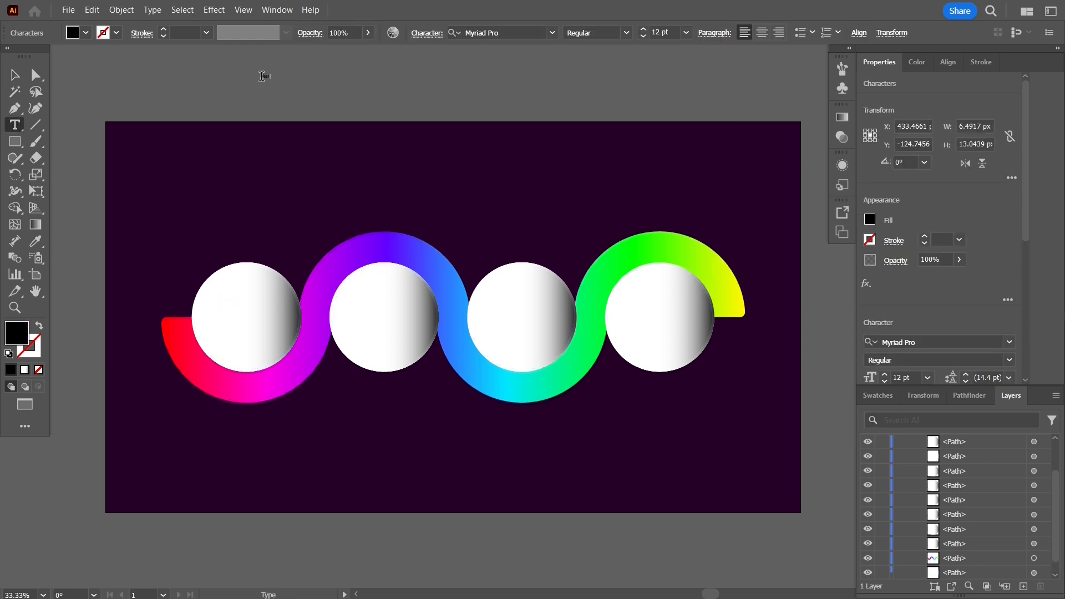
type("Year 1")
key("Escape")
left_click(685, 32)
left_click(697, 278)
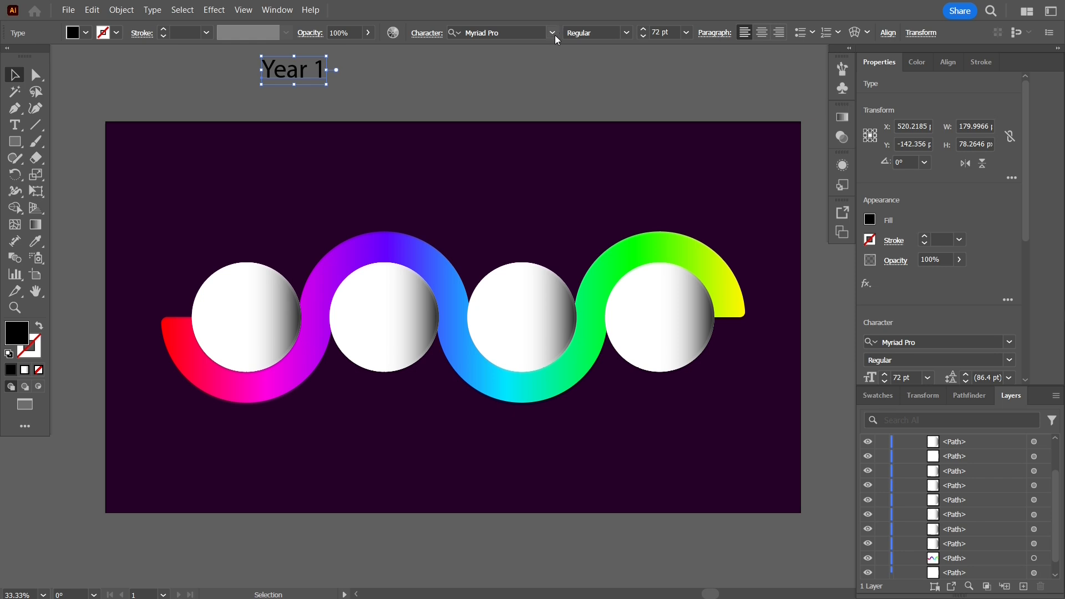
Filter the fonts to heavy weight and set the Year 1 text in Berlin Sans FB Bold
left_click(552, 32)
left_click(488, 78)
left_click(397, 244)
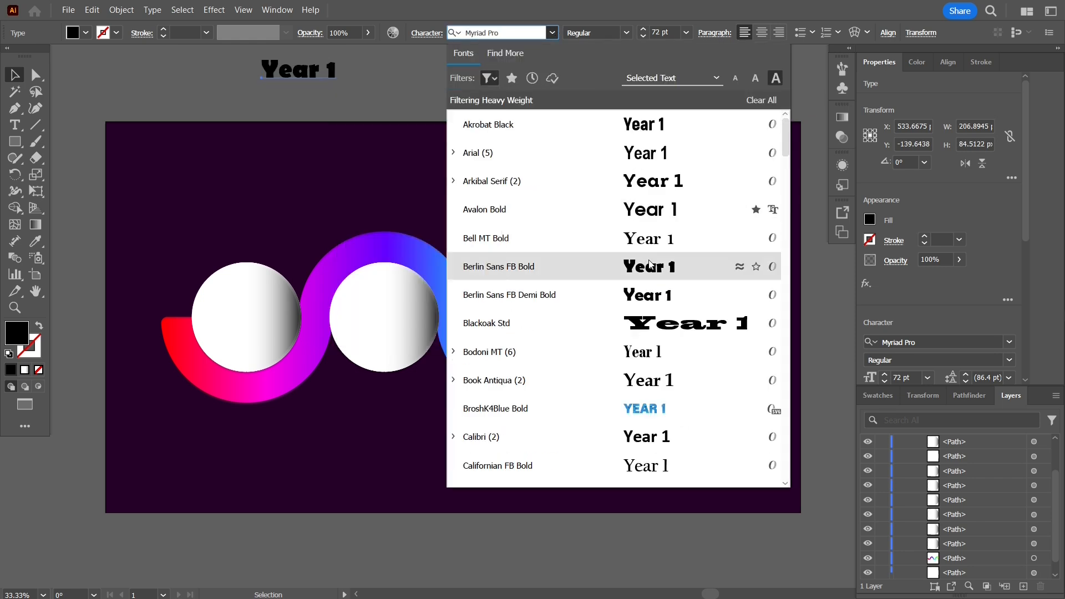
left_click(607, 265)
Break the Year 1 text onto two lines before the number and centre-align it
key("t")
left_click(329, 68)
key("Return")
key("Escape")
left_click(761, 32)
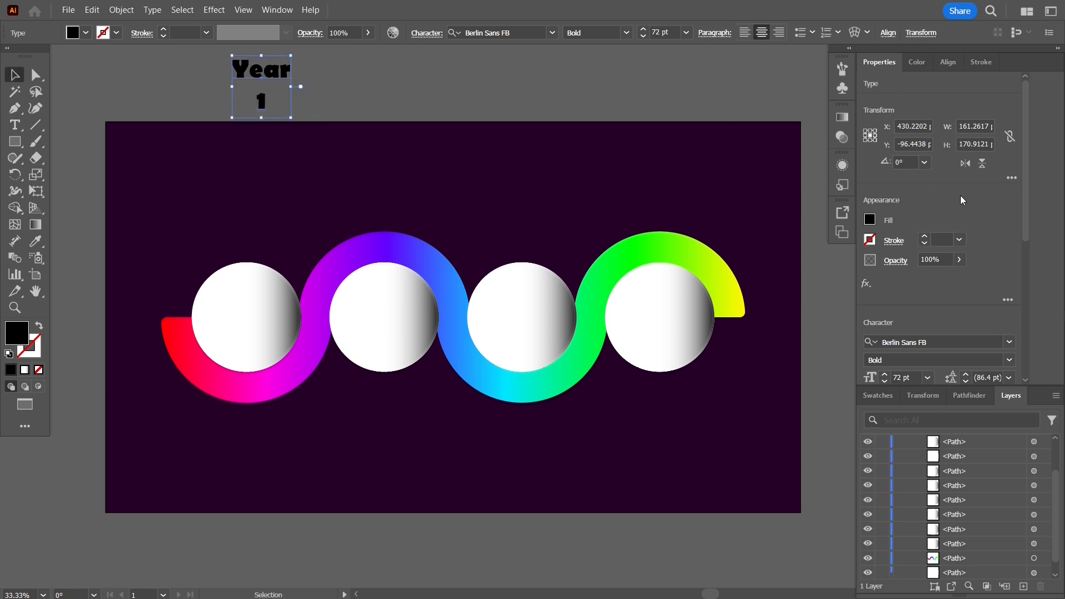
Set the Year 1 label's leading to 51 pt and move it to the centre of the first circle
left_click_drag(1025, 178, 1027, 251)
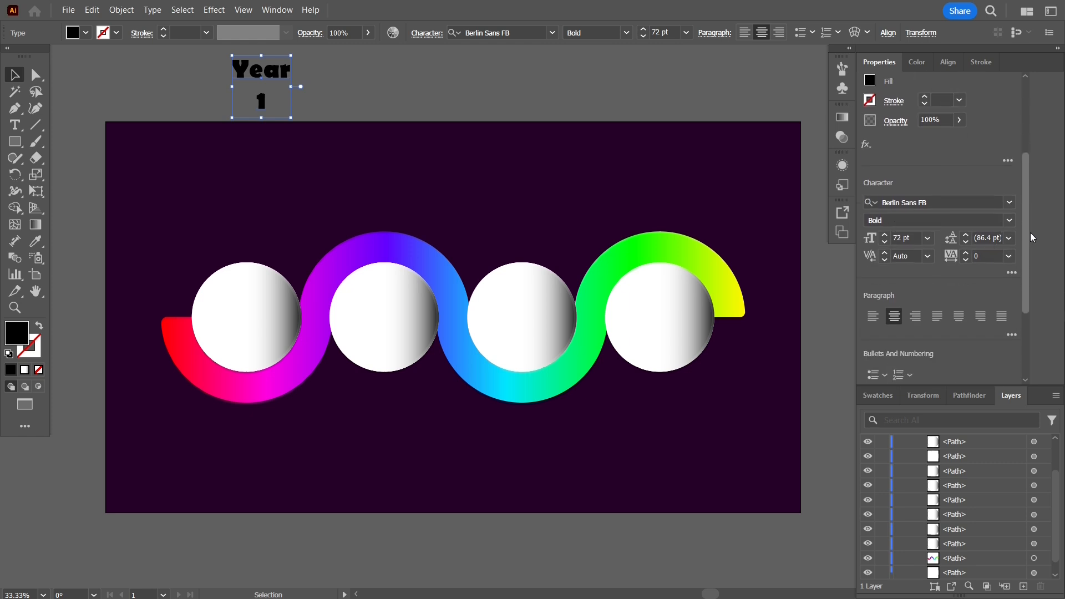
left_click(967, 241)
left_click(967, 241)
left_click(967, 242)
left_click(967, 242)
left_click_drag(286, 80, 377, 308)
key("ctrl+=")
key("ctrl+z")
Duplicate the Year 1 label into the centres of the second, third and fourth circles
left_click_drag(280, 307, 486, 307)
left_click_drag(585, 196, 339, 216)
left_click_drag(236, 324, 663, 328)
key("ctrl+minus")
Change the numbers in the three copied labels to 2, 3 and 4
key("t")
double_click(395, 298)
type("2")
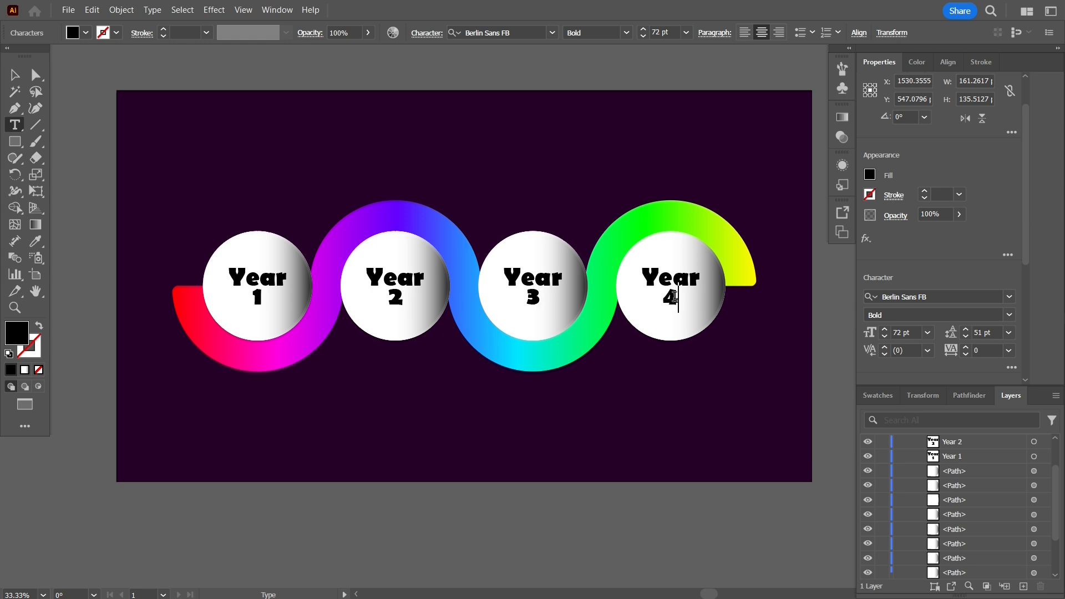
left_click(15, 74)
left_click(71, 146)
Try to apply the wavy band's rainbow gradient to all four Year labels with the Eyedropper
left_click(261, 277)
left_click(395, 280, "shift")
left_click(560, 284, "shift")
left_click(674, 283, "shift")
key("i")
left_click(232, 335)
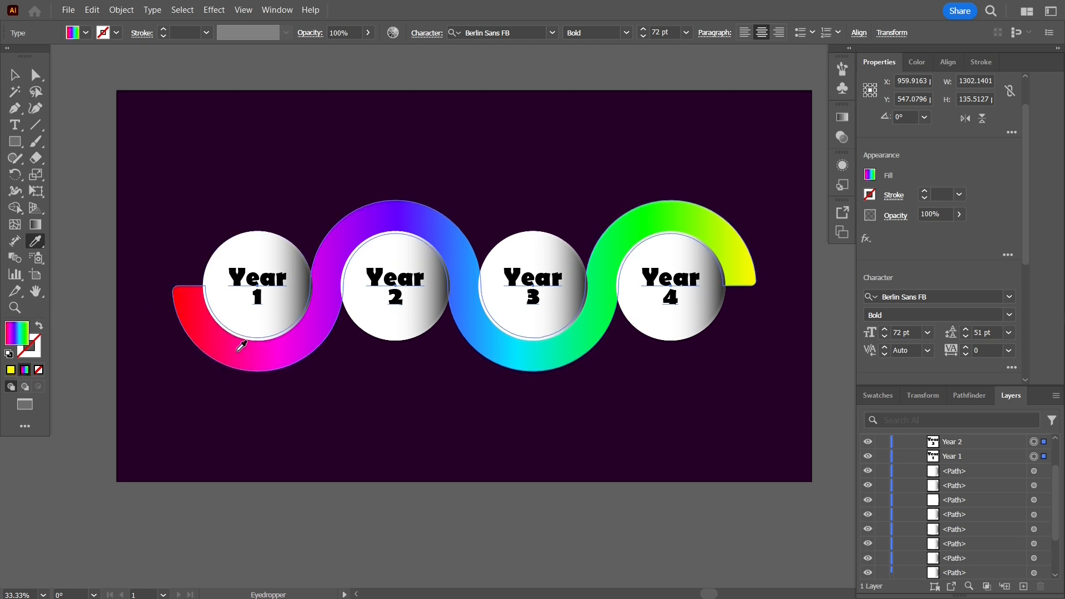
key("v")
left_click(105, 157)
Fill the Year 1 label with the red swatch ff1d25
left_click(238, 280)
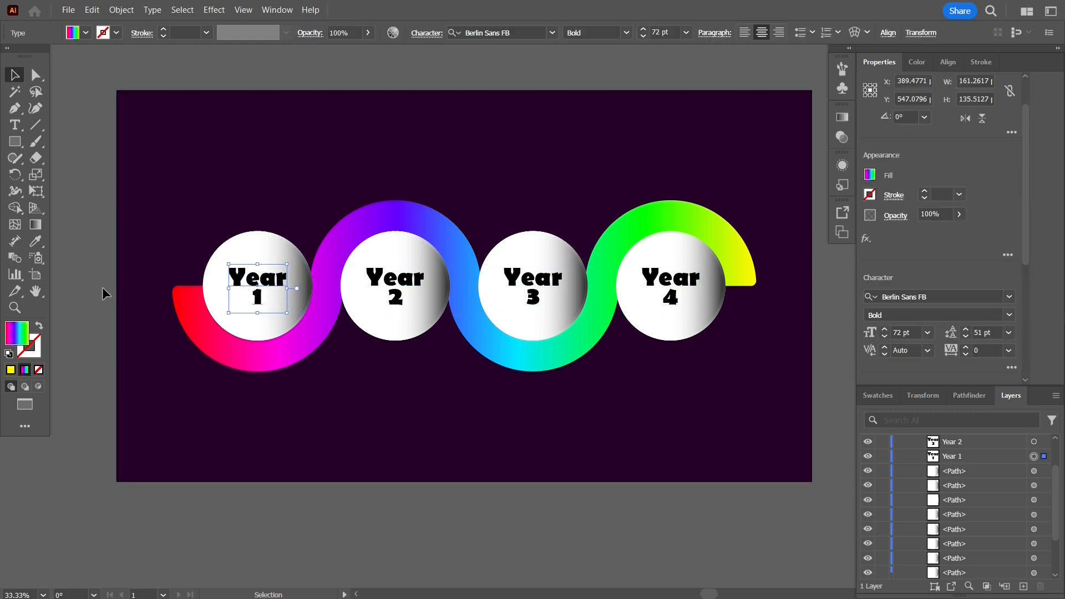
left_click(917, 62)
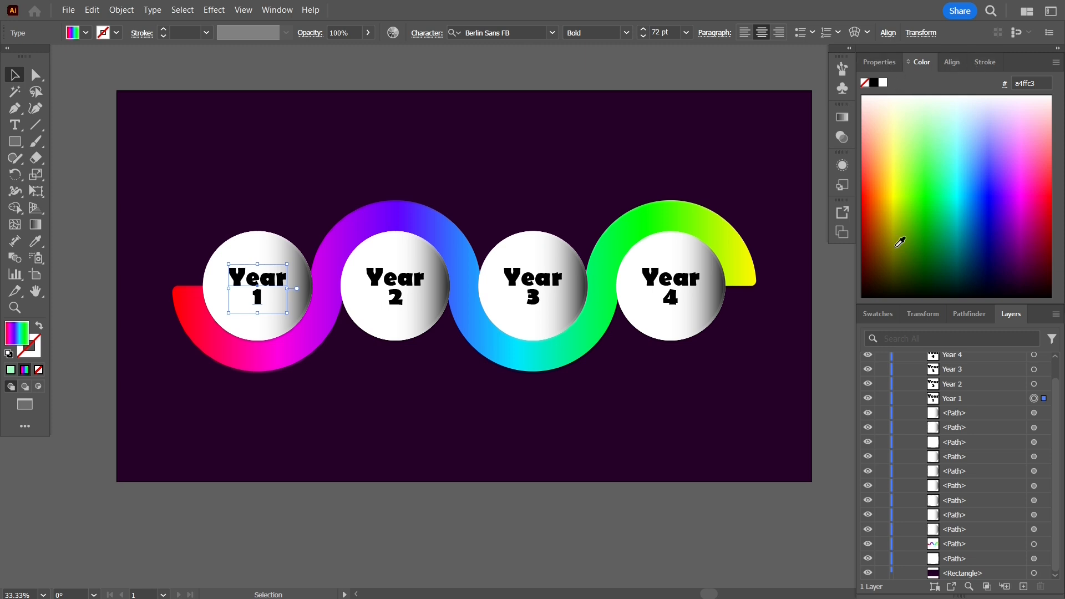
left_click(877, 314)
left_click(904, 400)
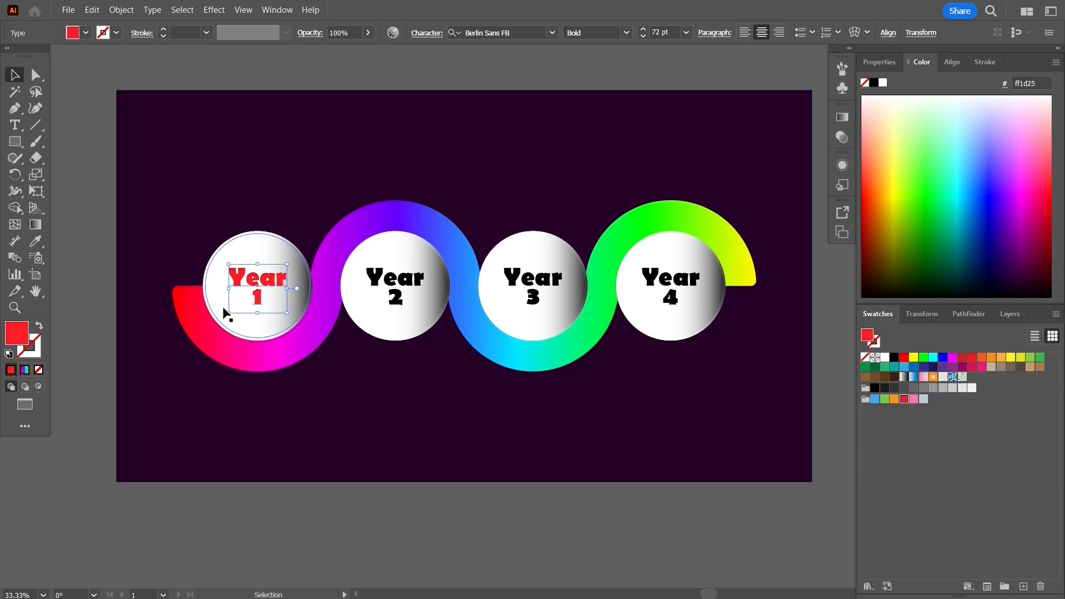
Try to sample the wavy band's gradient onto only the Year 1 label
left_click(189, 314)
left_click(256, 280)
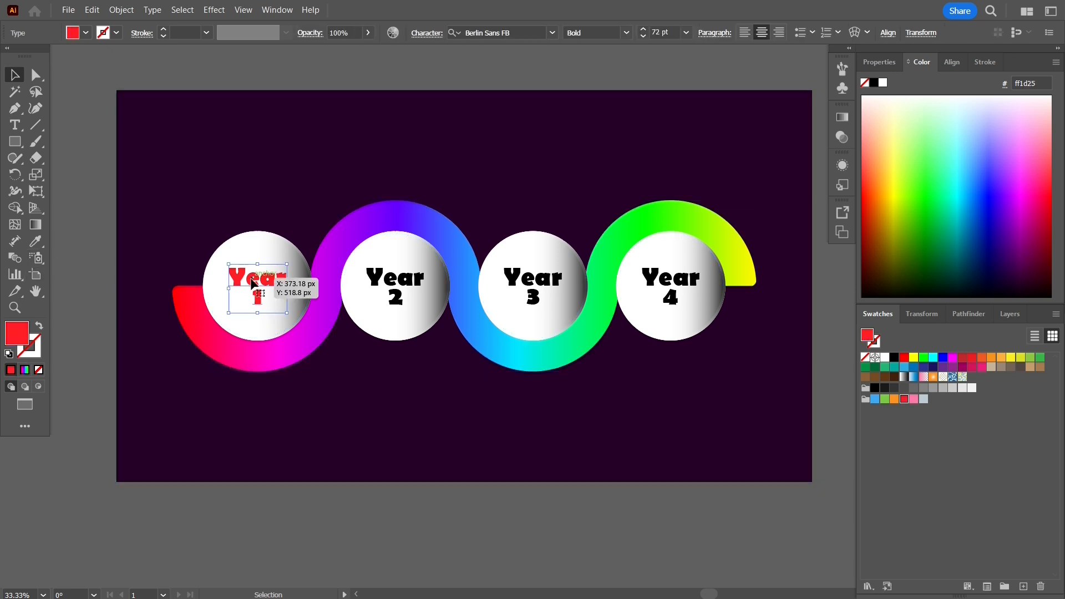
left_click(36, 240)
left_click(195, 315)
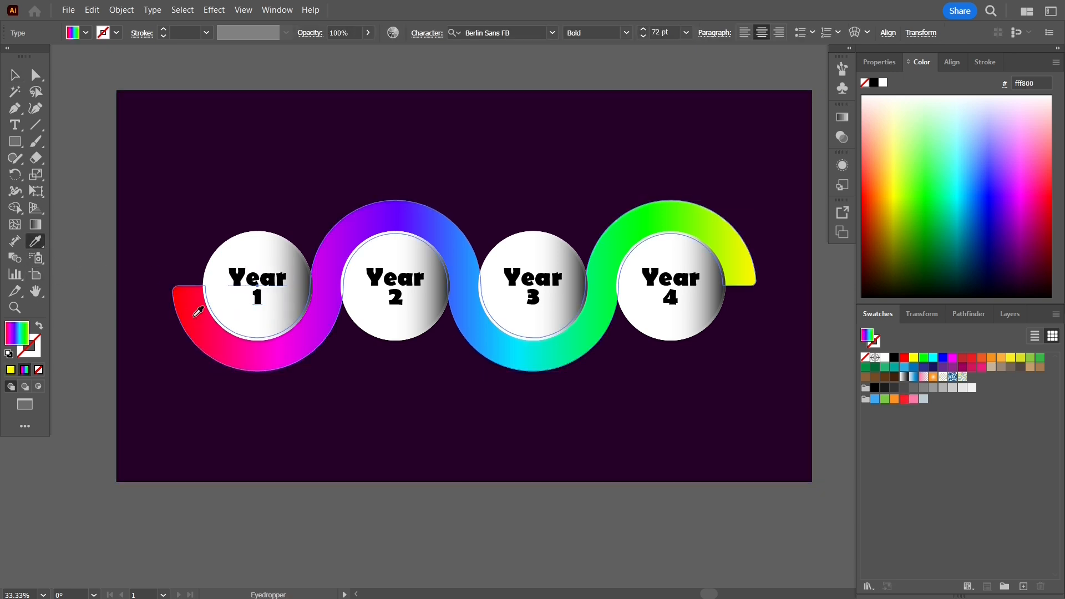
key("v")
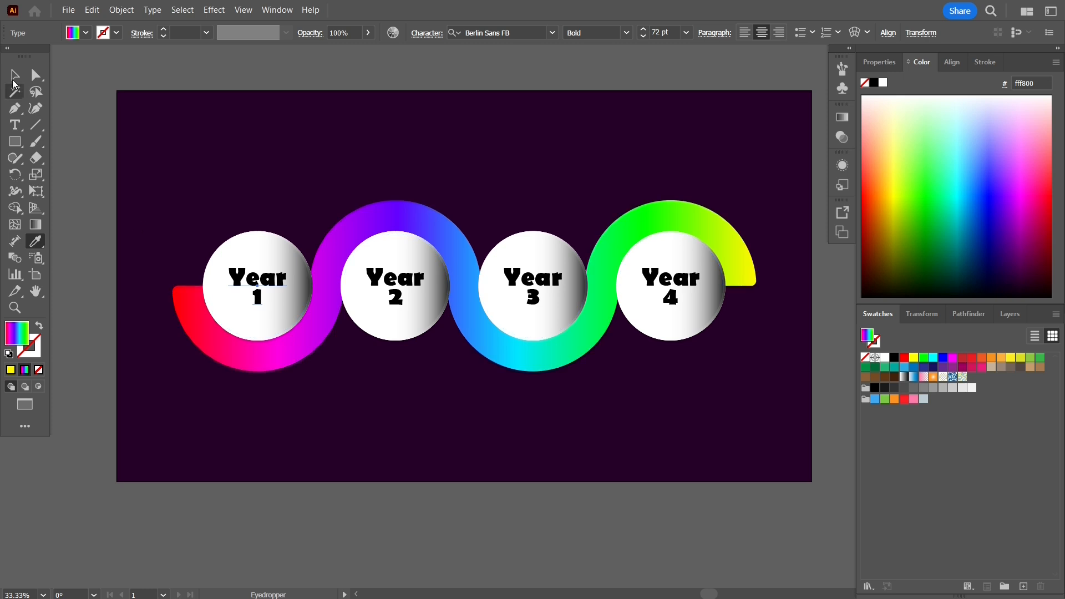
left_click(85, 199)
Convert all four Year labels to outlines
left_click(241, 272)
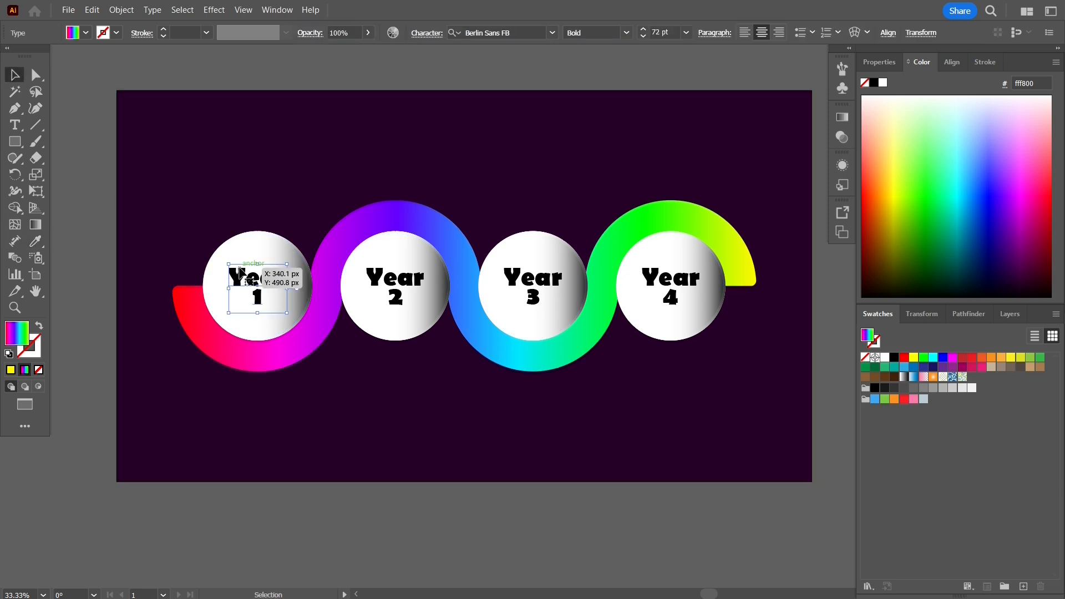
left_click(410, 284, "shift")
left_click(557, 282, "shift")
left_click(683, 286, "shift")
right_click(284, 280)
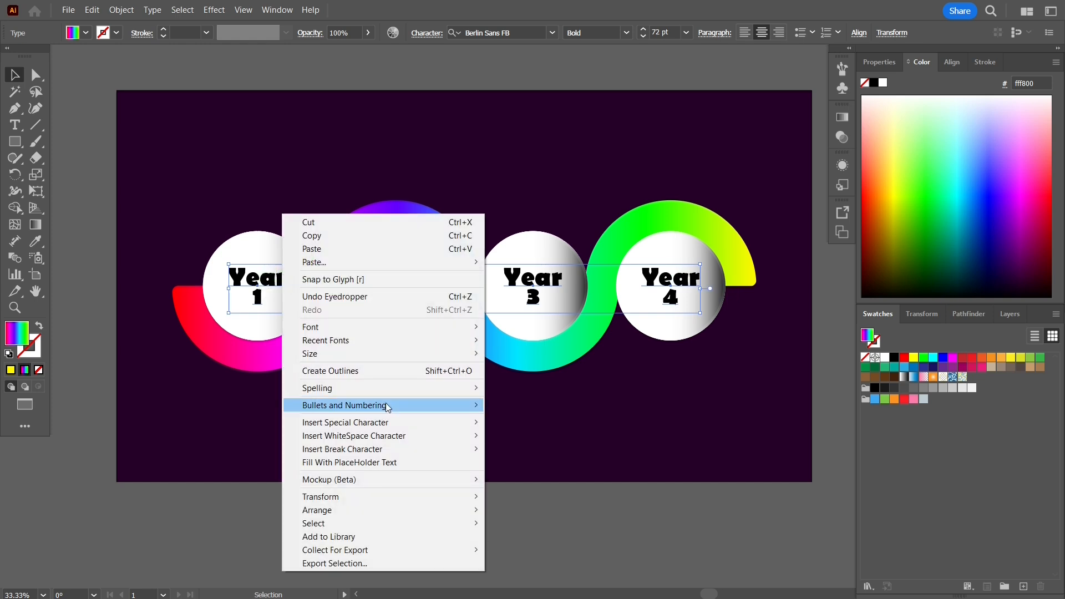
mouse_move(385, 408)
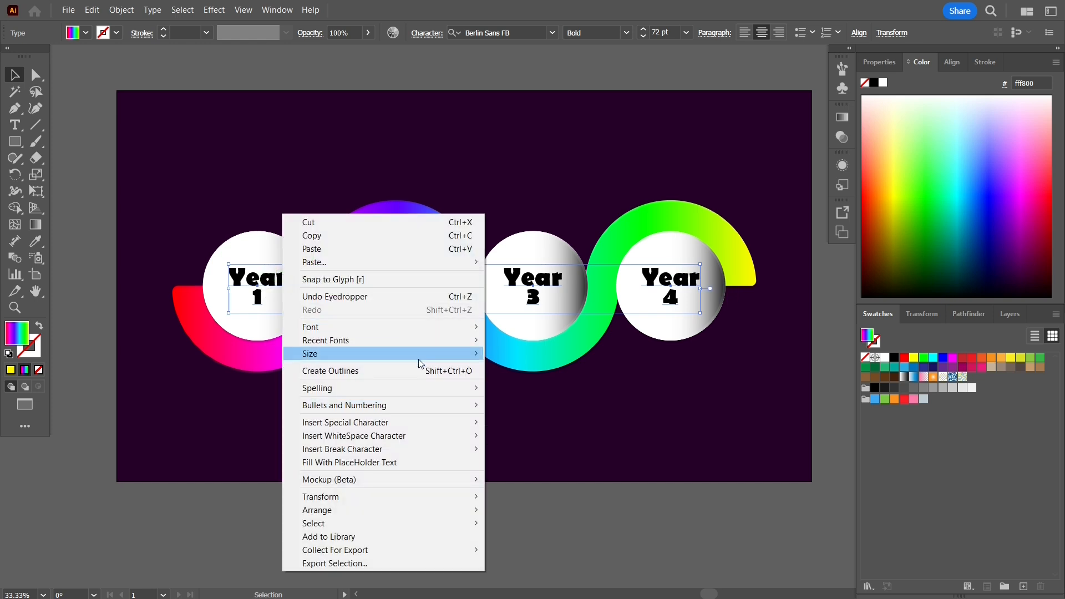
left_click(416, 371)
Sample the wavy band's rainbow gradient onto the four outlined Year labels
left_click(44, 228)
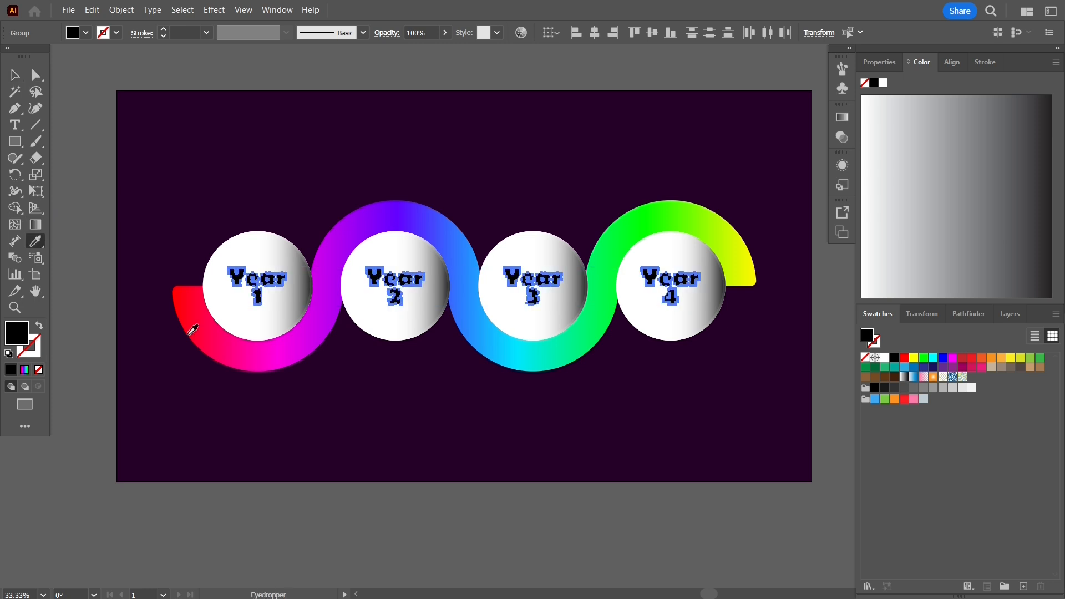
key("v")
left_click(70, 149)
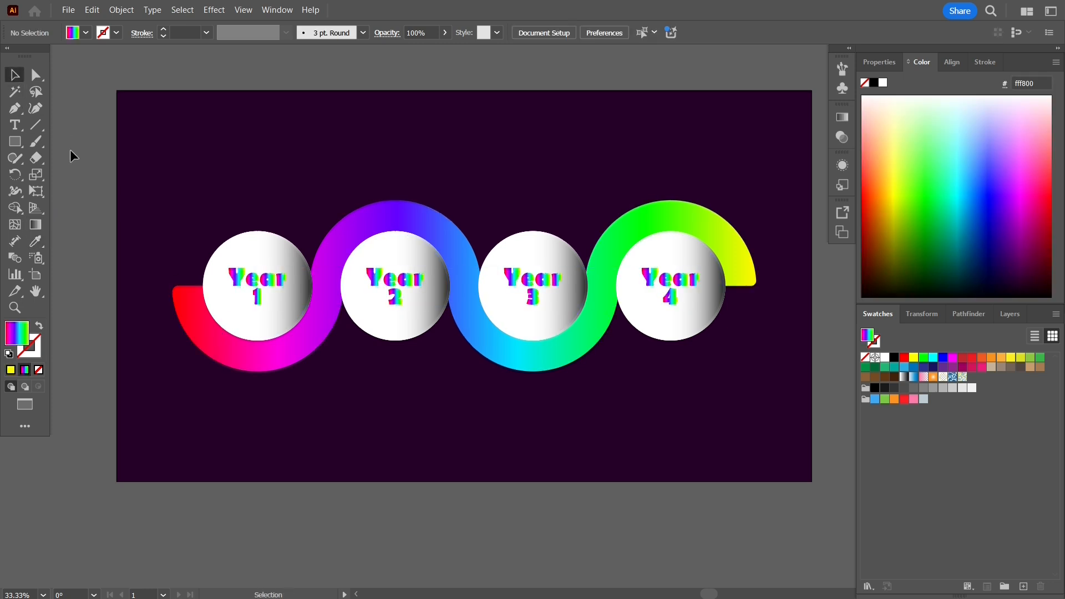
Undo the gradient fill and the outlining of the four Year labels
key("ctrl+z")
key("ctrl+z")
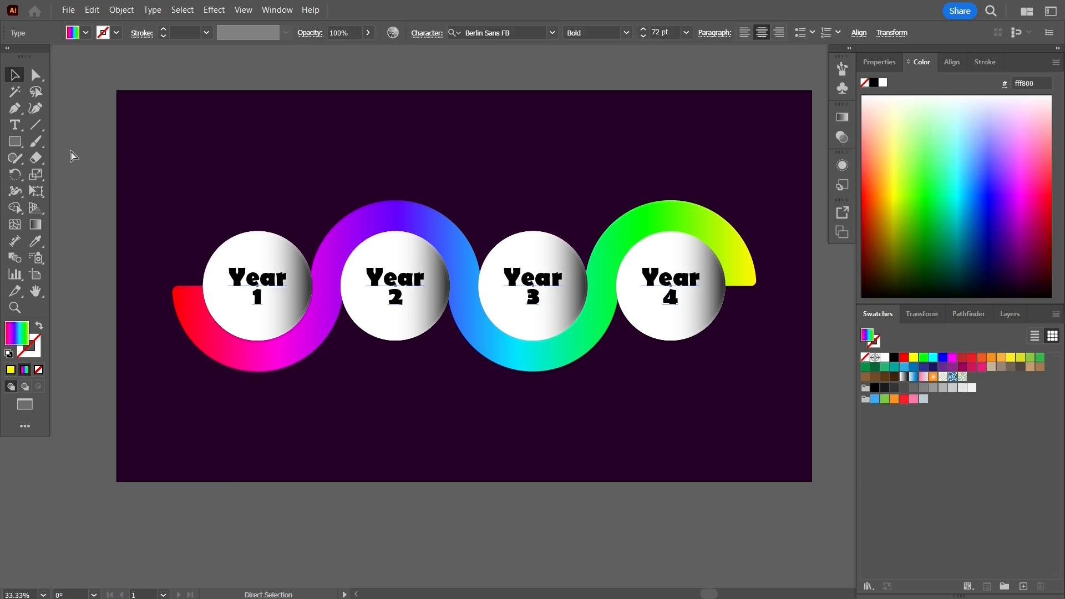
left_click(70, 149)
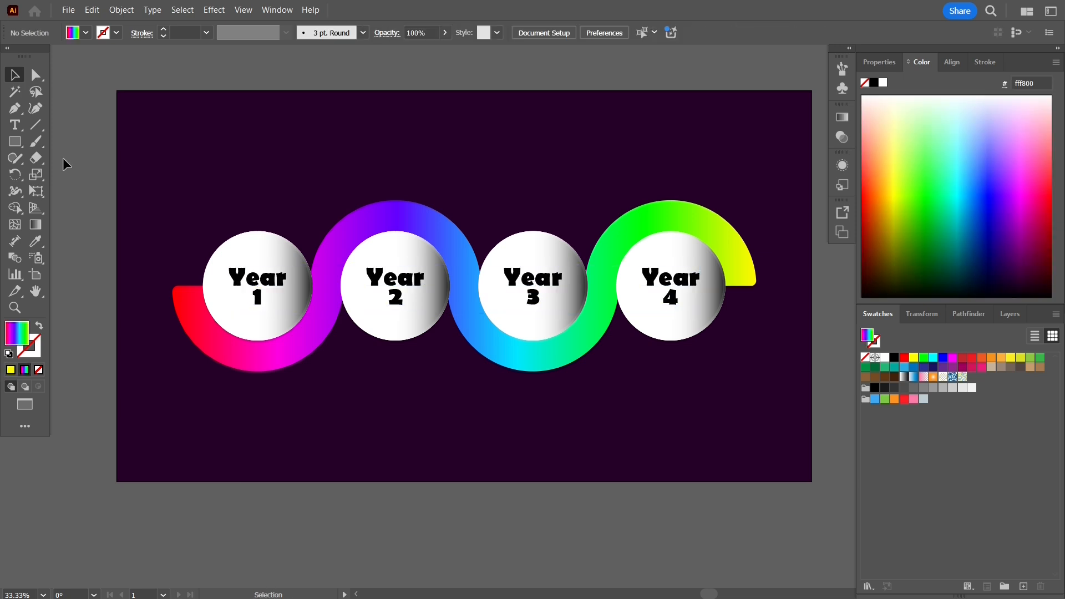
left_click(254, 285)
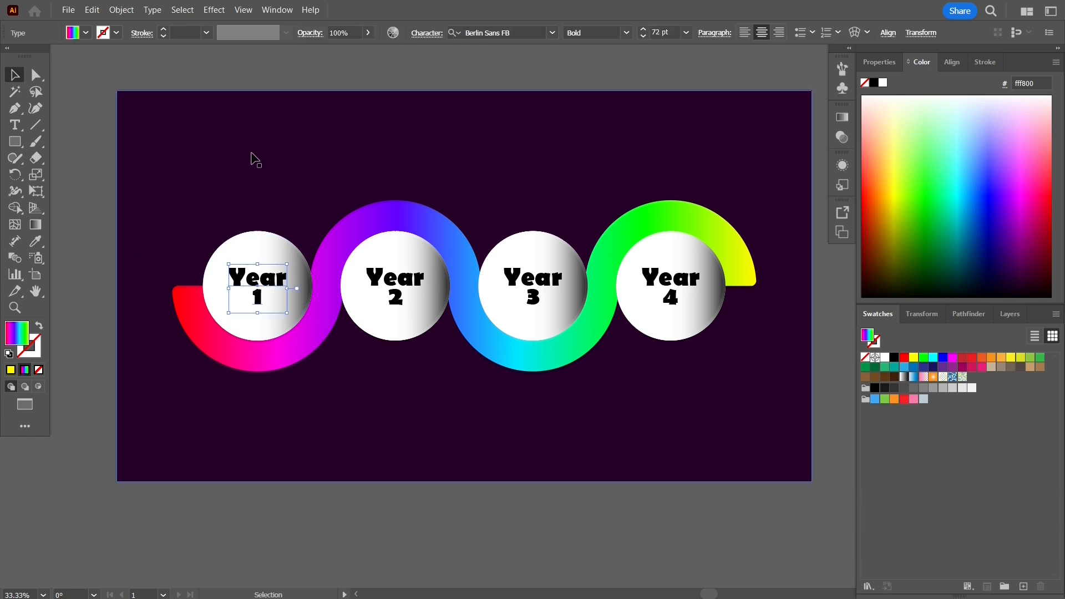
left_click(43, 226)
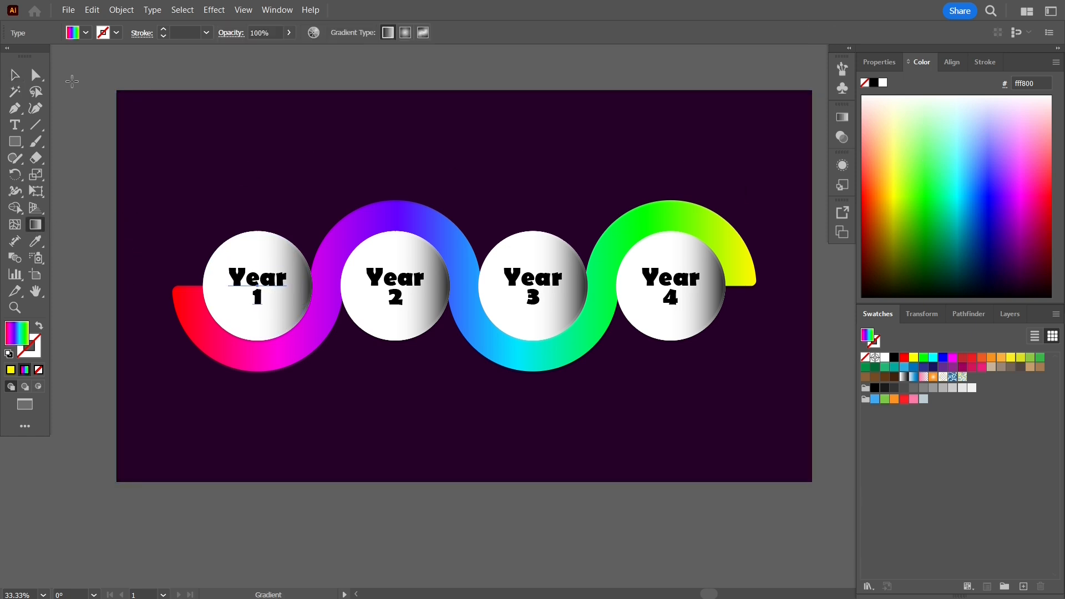
key("v")
left_click(69, 126)
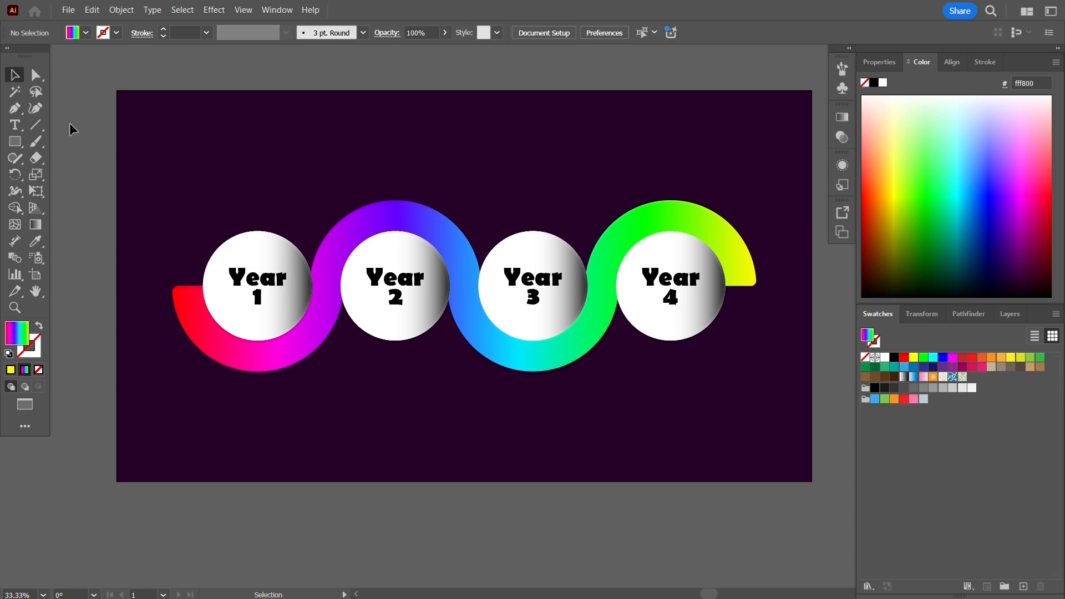
Convert the Year 1 label to outlines and fill it with the rainbow linear gradient
left_click(258, 287)
right_click(258, 287)
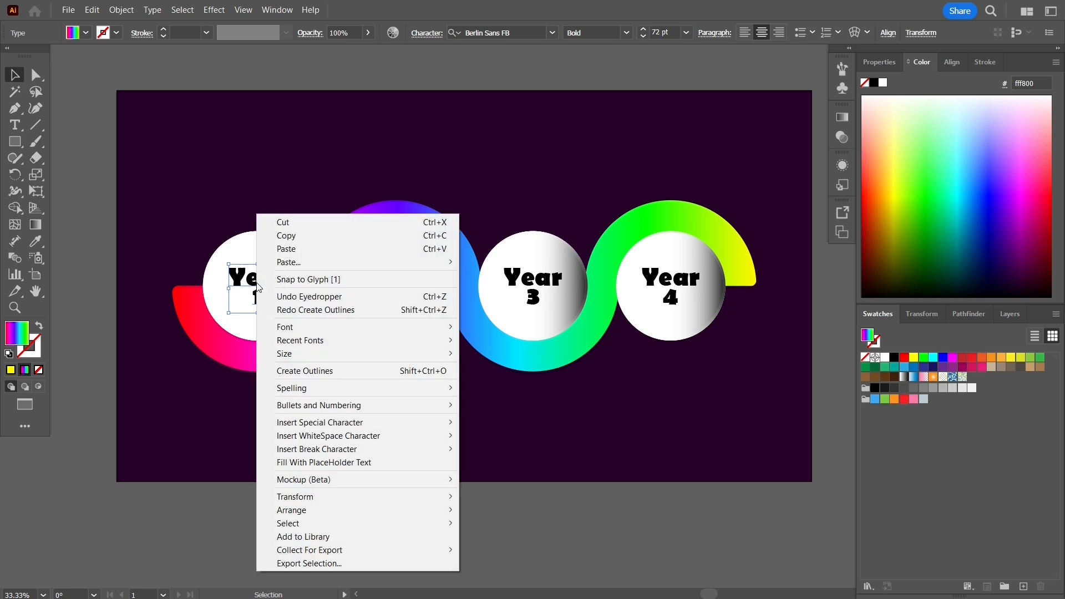
left_click(332, 370)
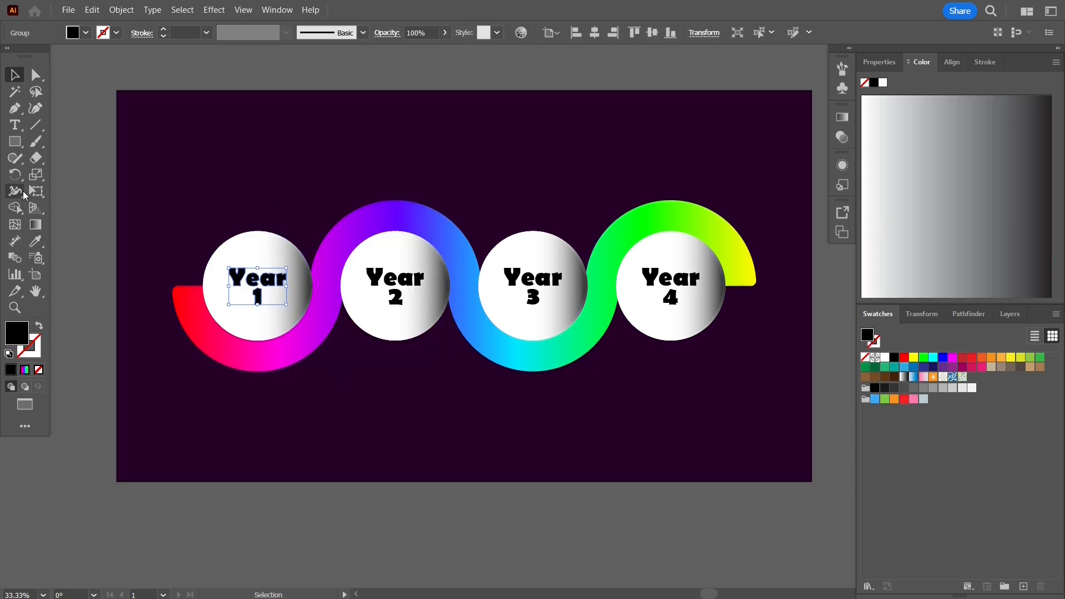
left_click(35, 225)
left_click(842, 118)
left_click(742, 134)
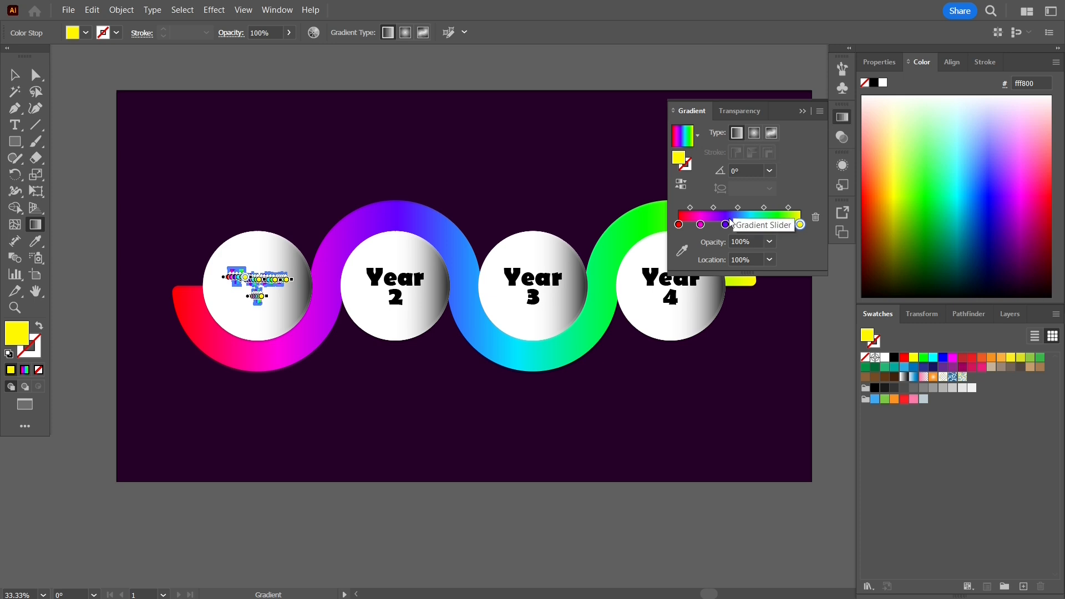
Reduce the Year 1 gradient to red and magenta stops, placing the magenta stop at about 98%
left_click_drag(801, 224, 793, 244)
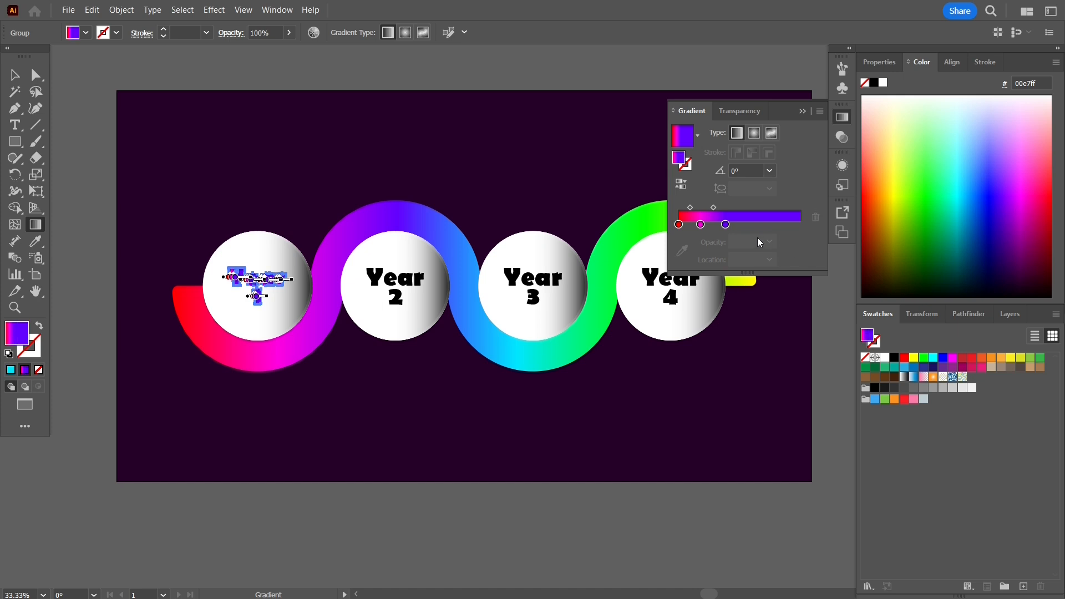
left_click_drag(726, 225, 803, 261)
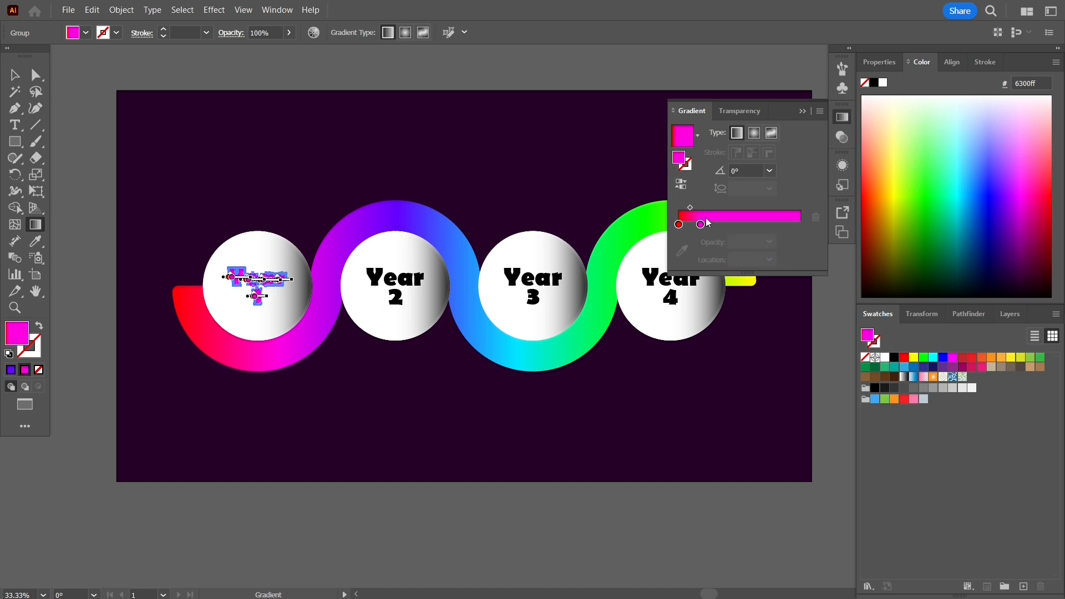
left_click_drag(701, 224, 798, 224)
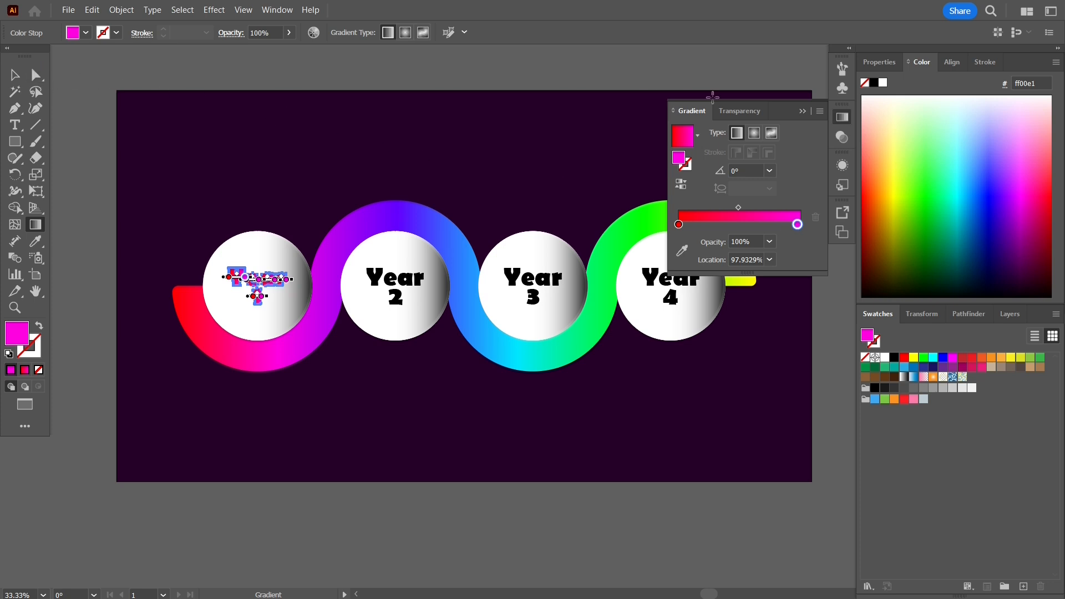
left_click(801, 112)
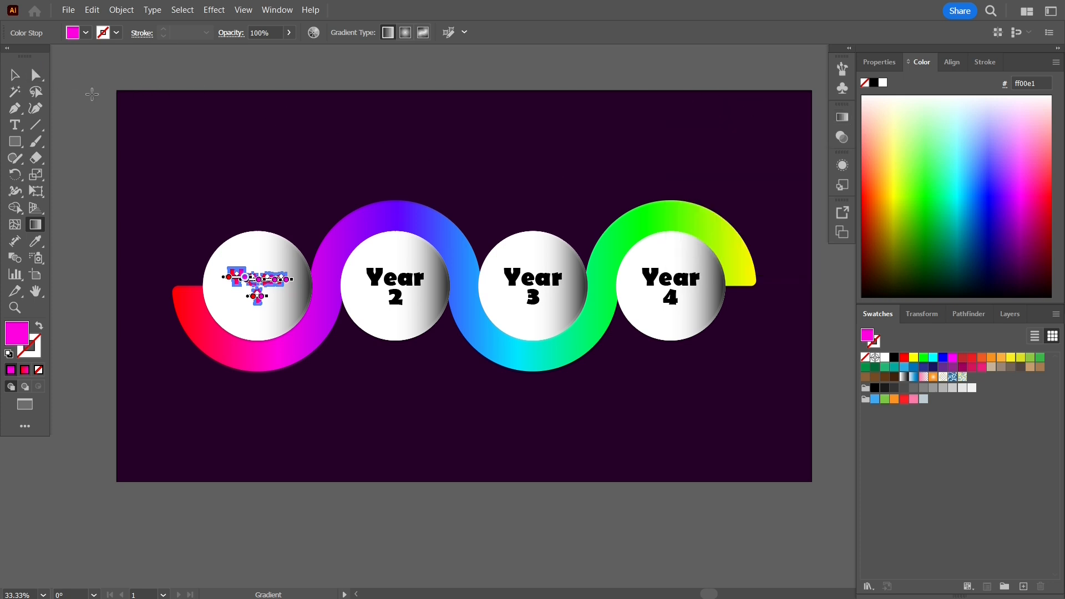
left_click(15, 75)
left_click(61, 83)
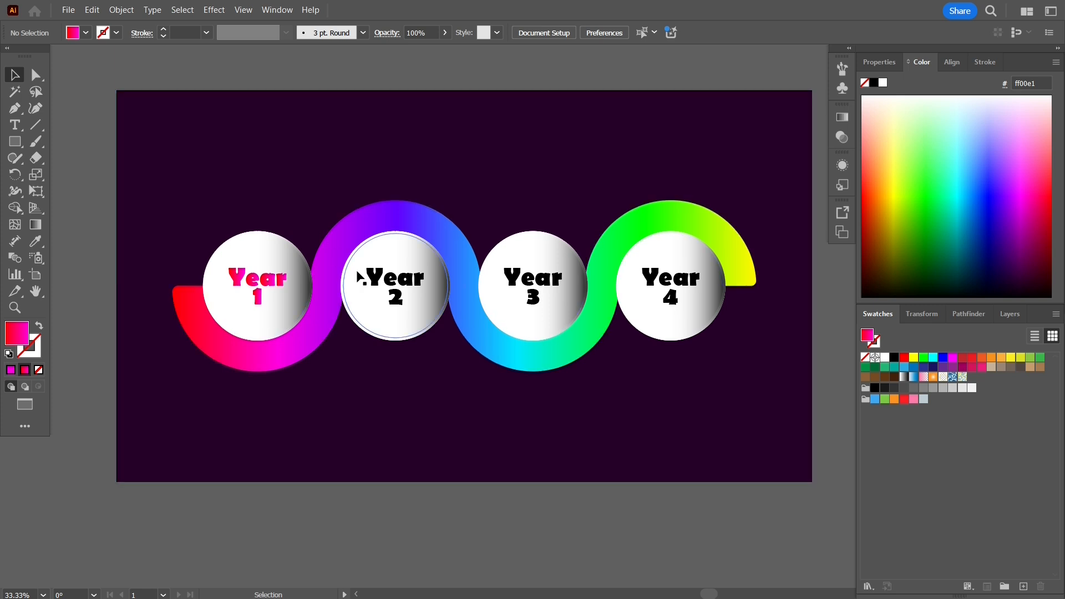
Convert the Year 2 label to outlines
left_click(381, 283)
right_click(382, 282)
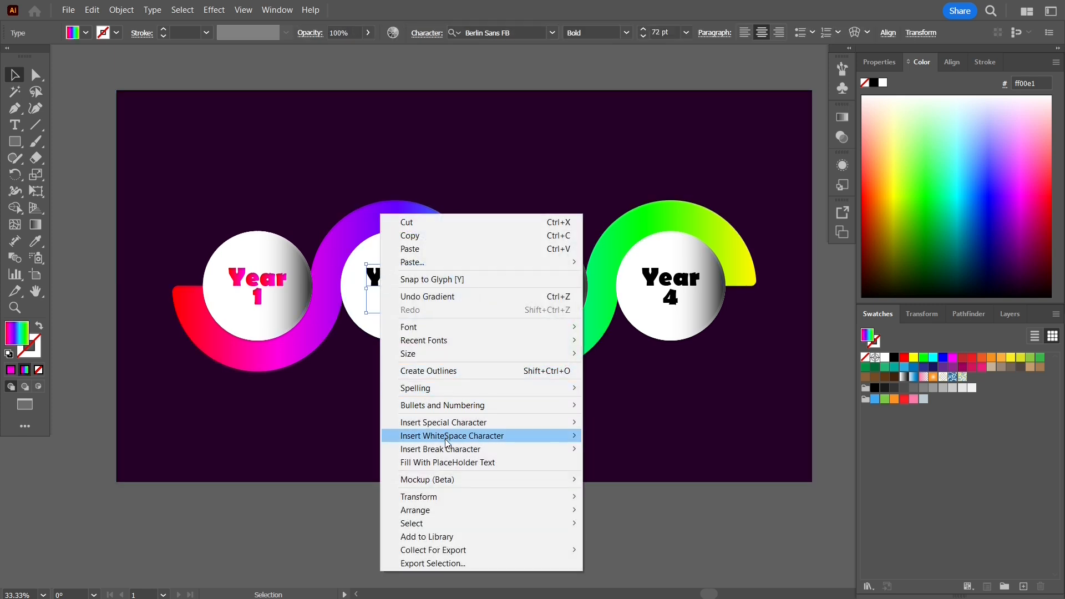
left_click(443, 371)
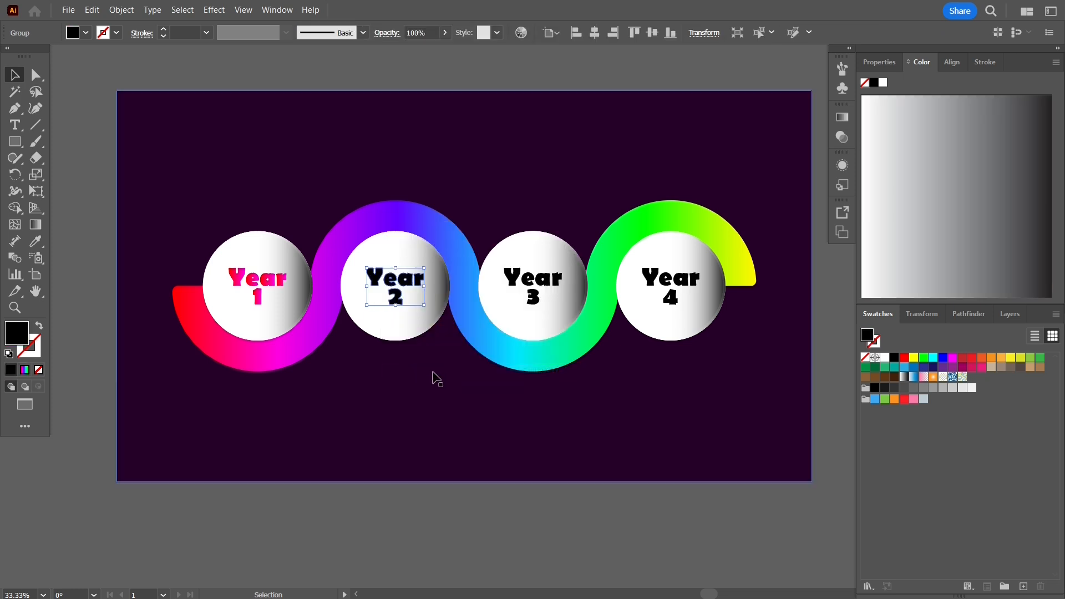
Fill the outlined Year 2 label with the rainbow gradient sampled from the wavy band
left_click(35, 224)
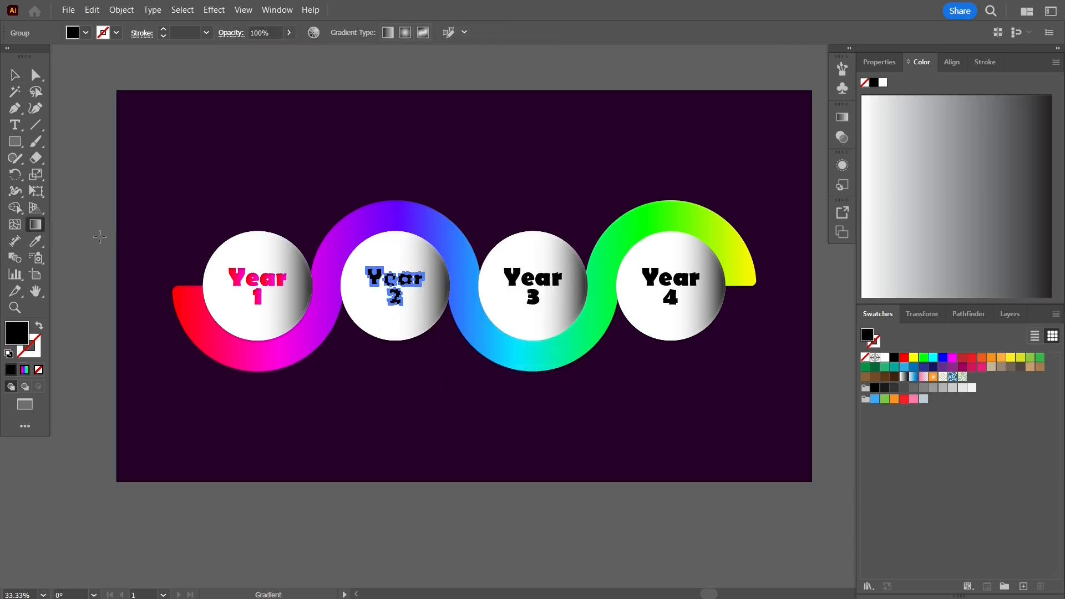
left_click(36, 240)
left_click(199, 323)
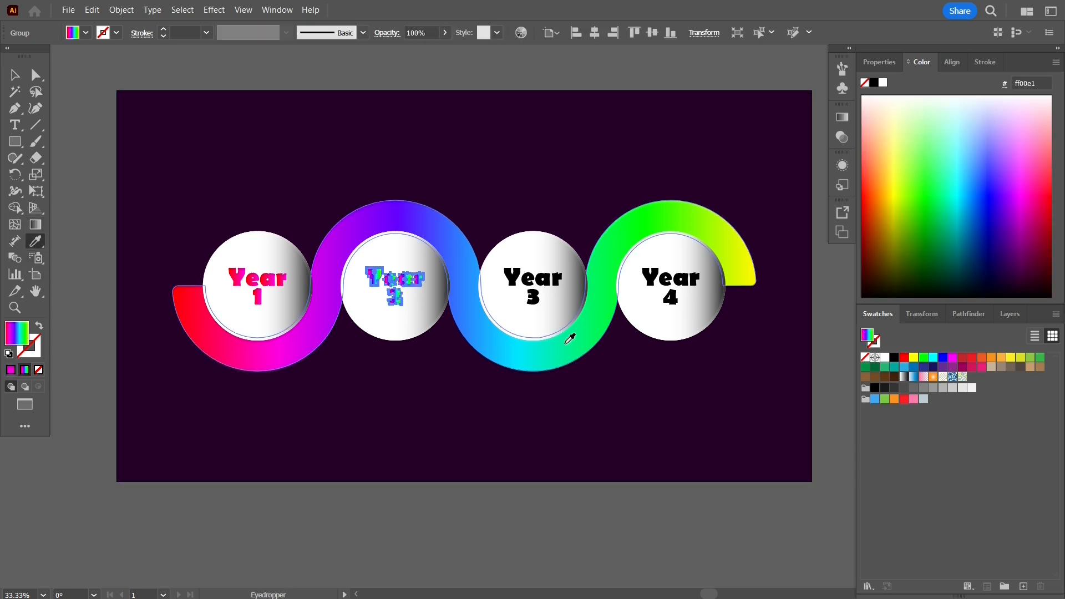
Reduce the Year 2 gradient to a magenta stop at the start and a violet stop at 100%
left_click(844, 118)
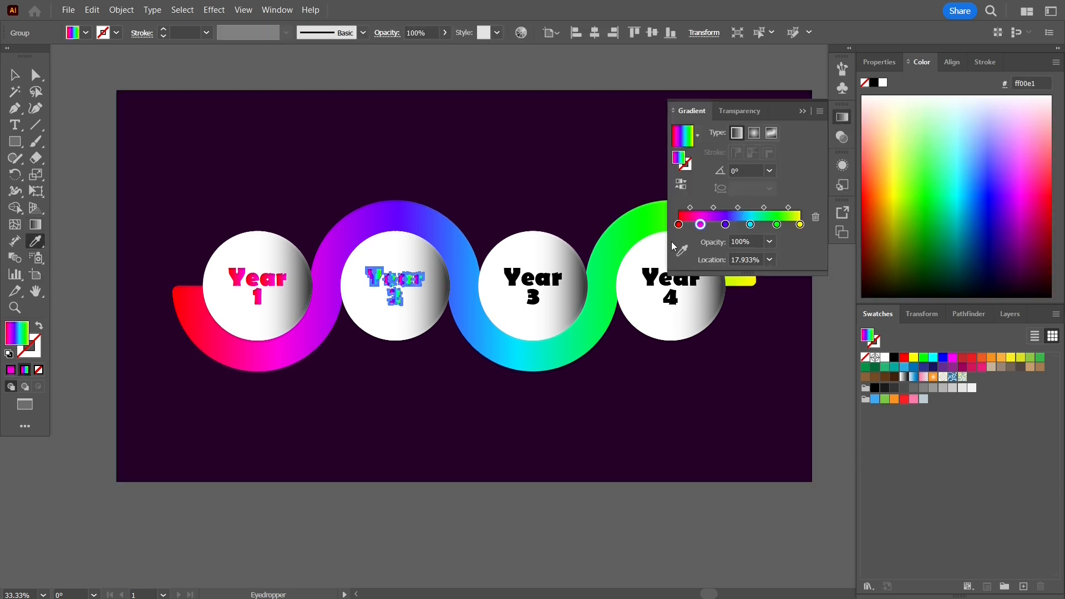
left_click(679, 225)
mouse_move(679, 225)
left_mouse_down()
mouse_move(692, 234)
mouse_move(694, 225)
mouse_move(679, 225)
left_mouse_up()
mouse_move(800, 225)
left_mouse_down()
mouse_move(783, 237)
mouse_move(746, 220)
mouse_move(742, 231)
mouse_move(801, 225)
left_mouse_up()
left_click(14, 74)
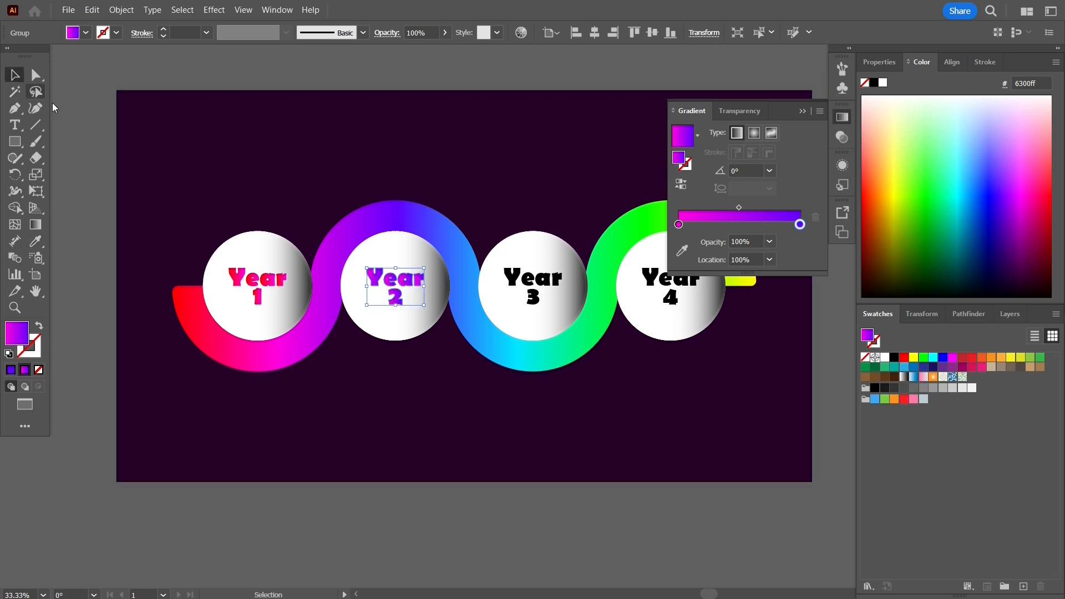
left_click(88, 168)
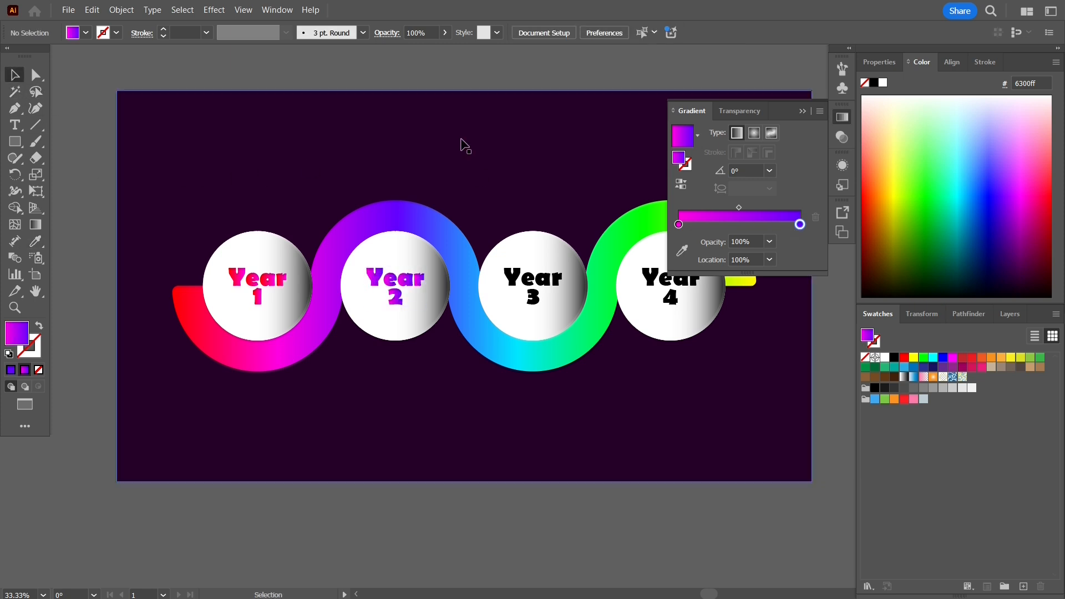
left_click(802, 112)
Convert the Year 3 label to outlines and fill it with the rainbow gradient sampled from the wavy band
left_click(543, 285)
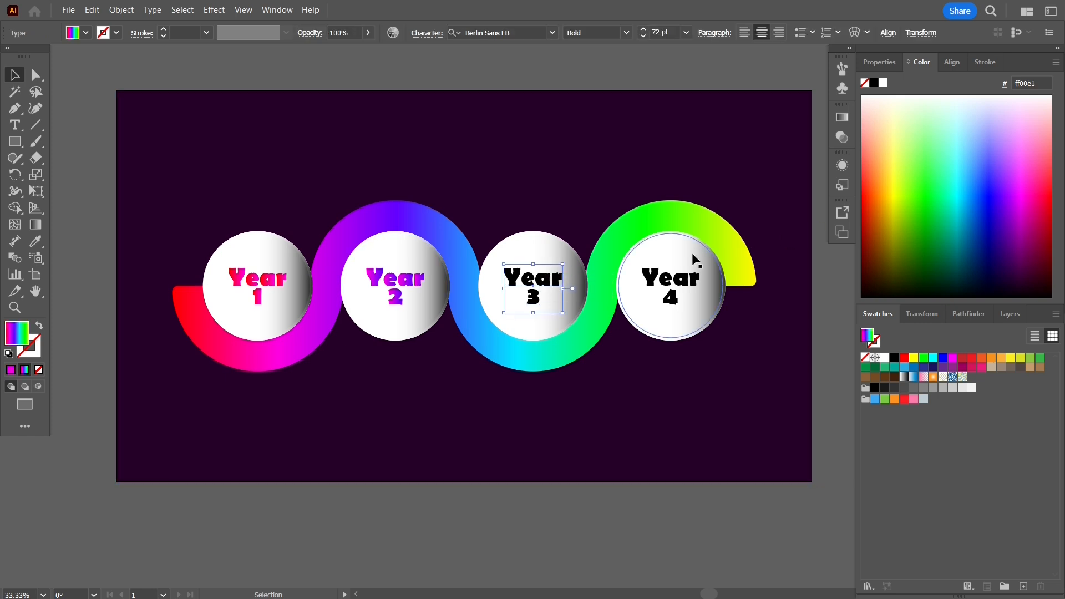
right_click(543, 284)
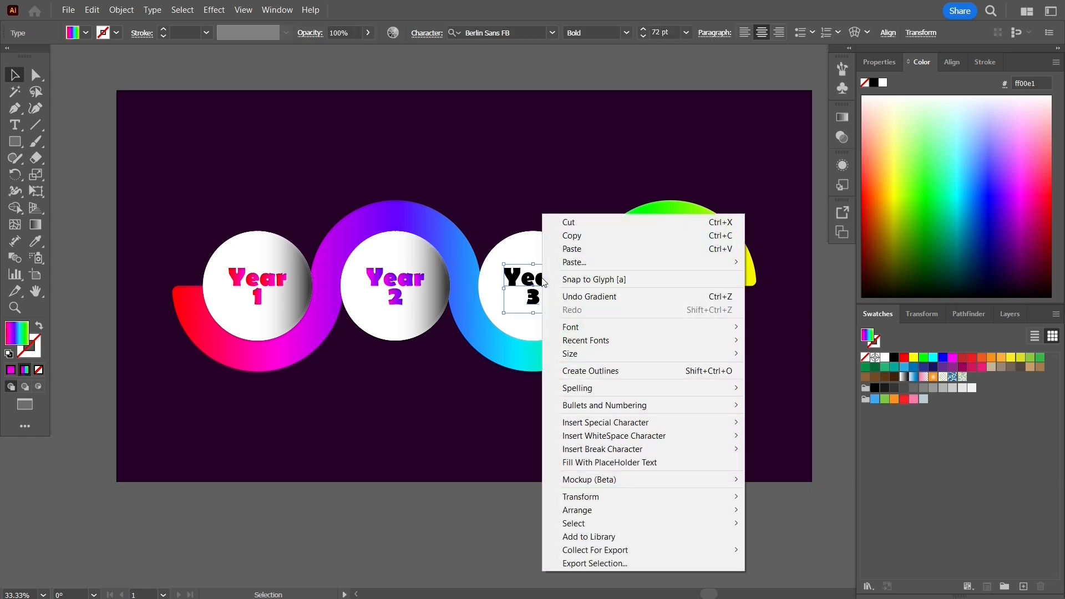
left_click(607, 371)
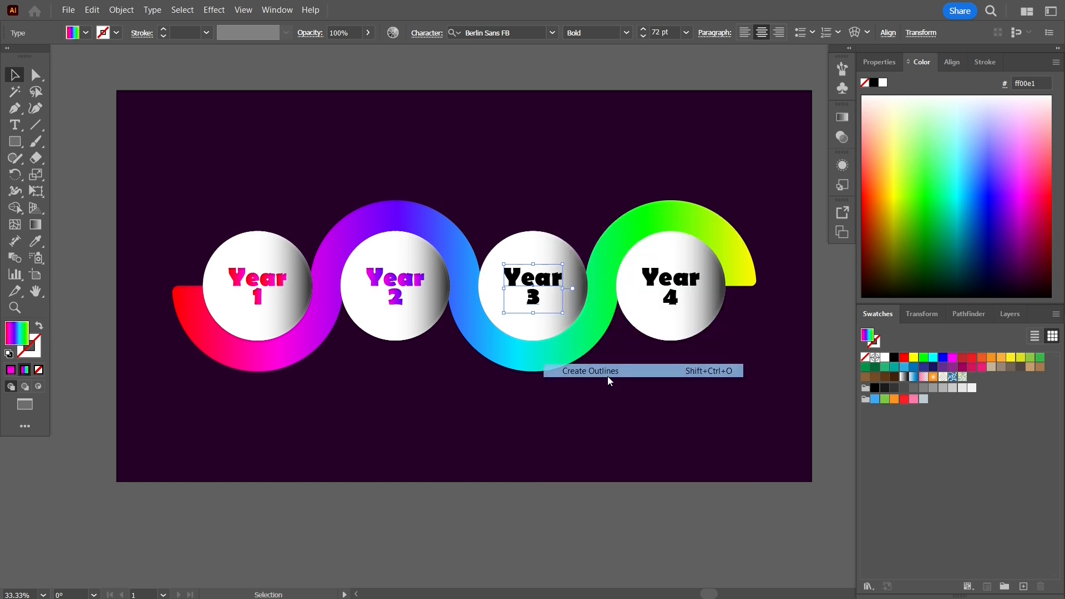
left_click(38, 245)
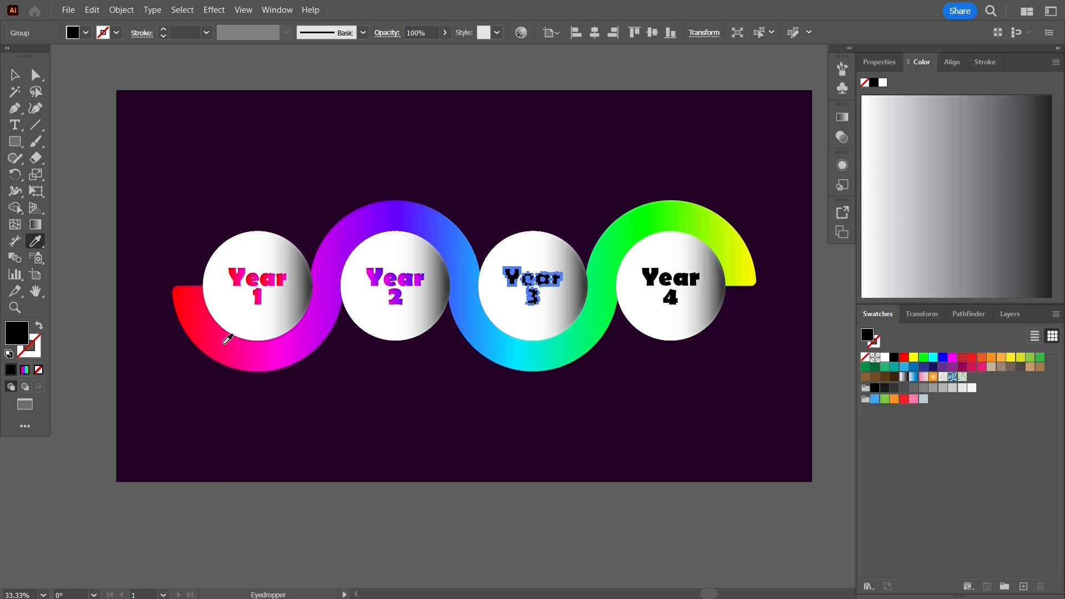
left_click(298, 320)
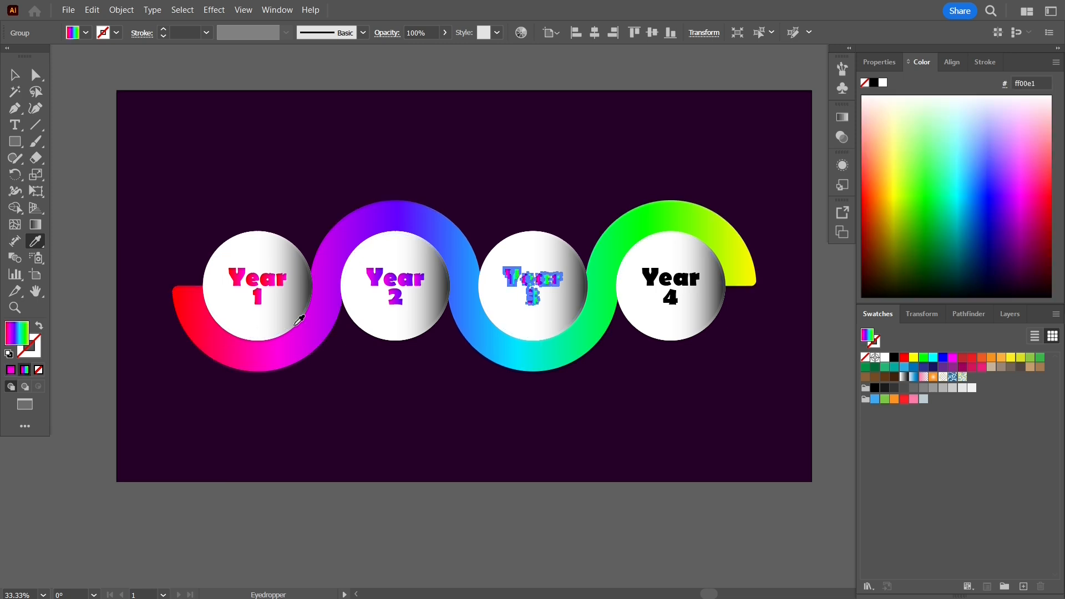
Reduce the Year 3 gradient to a violet stop at 0% and a cyan stop at 100%
left_click(840, 119)
mouse_move(680, 224)
left_mouse_down()
mouse_move(673, 245)
mouse_move(692, 224)
left_mouse_up()
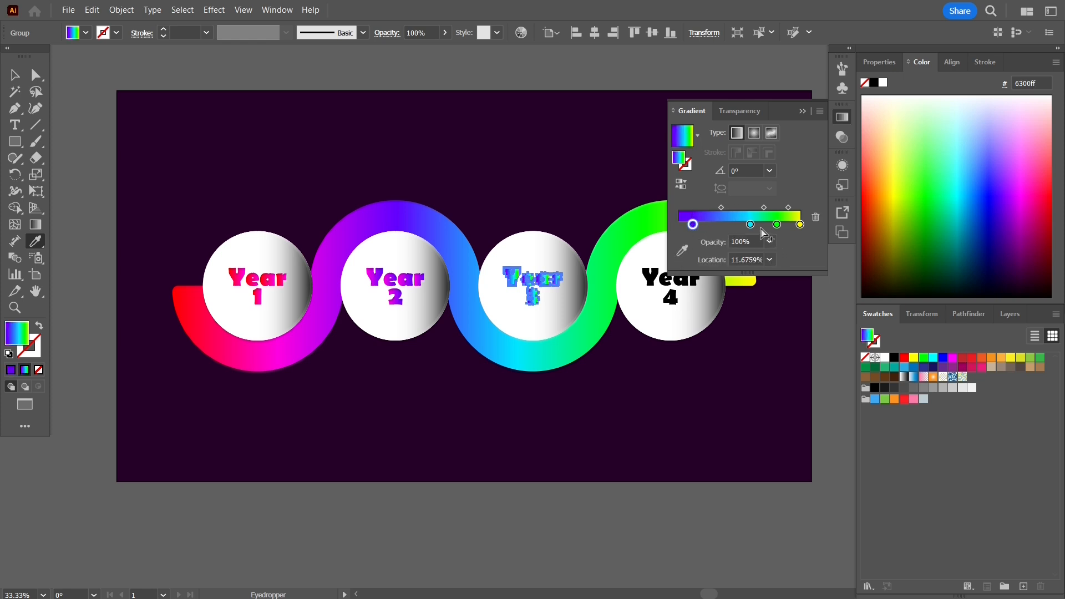
mouse_move(800, 225)
left_mouse_down()
mouse_move(780, 248)
mouse_move(751, 222)
mouse_move(800, 224)
left_mouse_up()
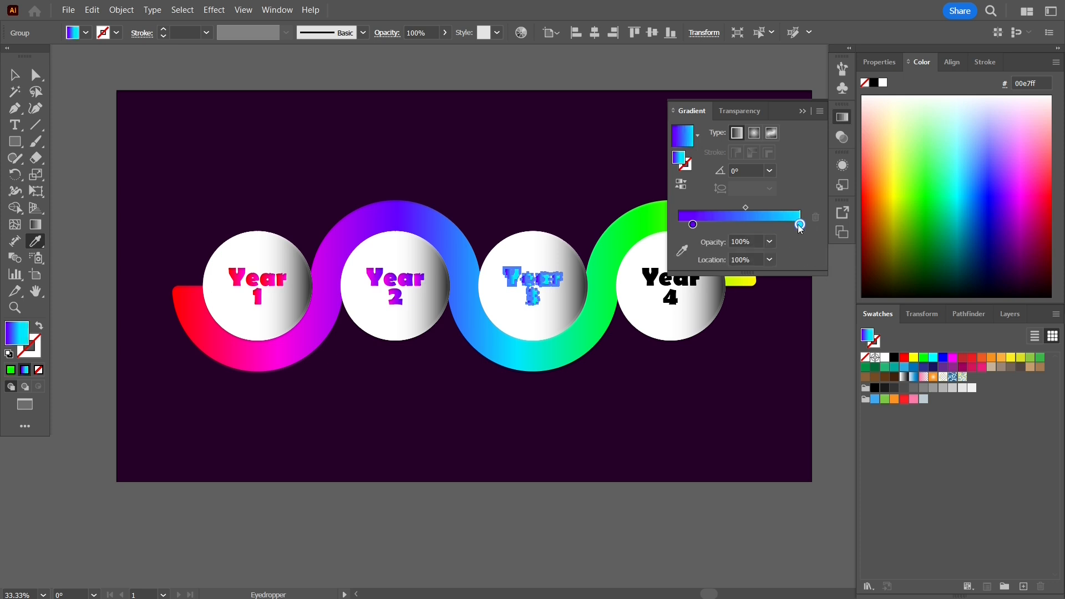
left_click_drag(694, 225, 678, 224)
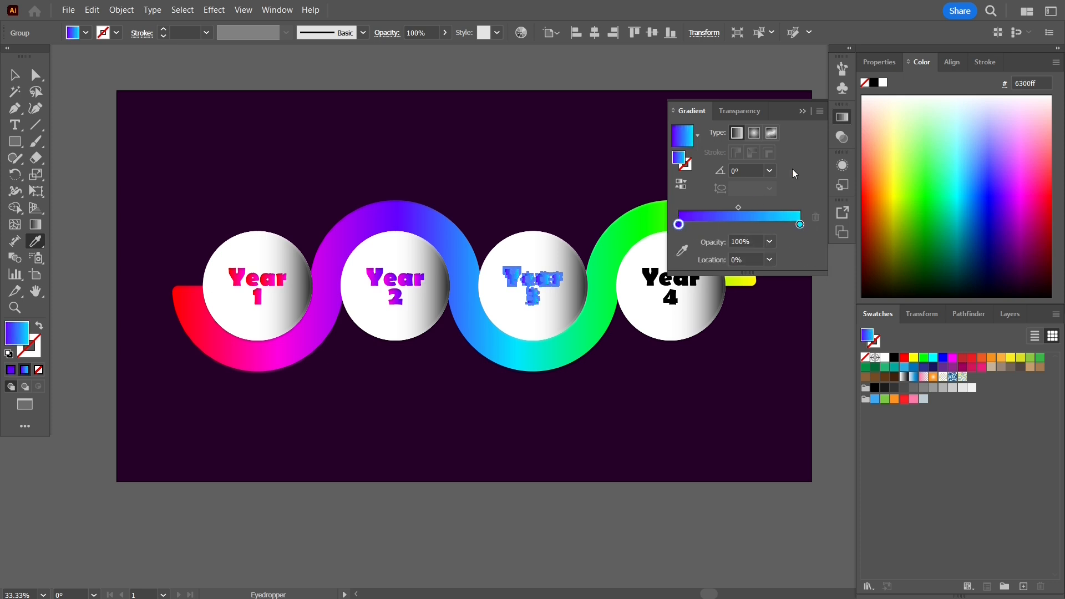
left_click(801, 111)
Convert the Year 4 label to outlines and fill it with the band's rainbow gradient
key("v")
left_click(669, 286)
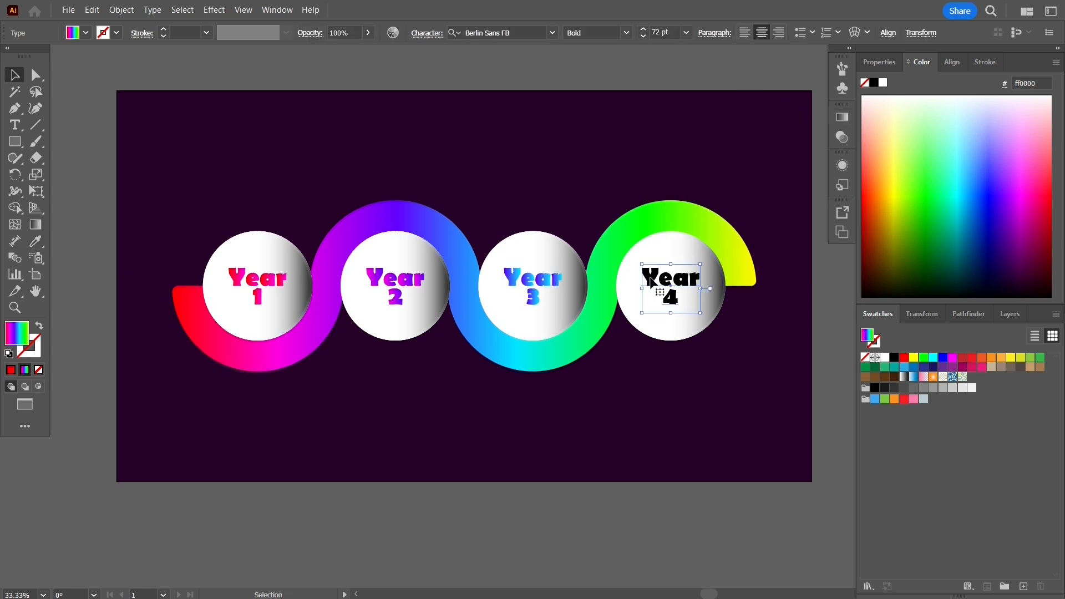
right_click(652, 289)
left_click(699, 370)
key("i")
left_click(534, 280)
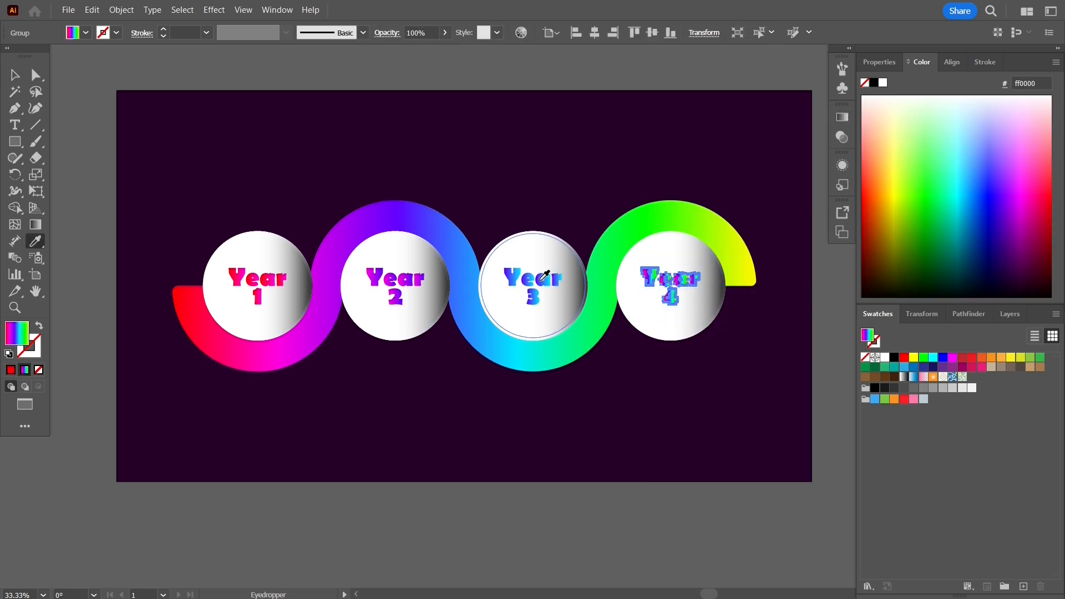
Reduce the Year 4 gradient to a green stop at the start and a yellow stop at the end, and deselect the label
left_click(841, 118)
left_click_drag(700, 224, 751, 252)
left_click_drag(776, 224, 677, 224)
left_click(802, 112)
key("v")
left_click(76, 82)
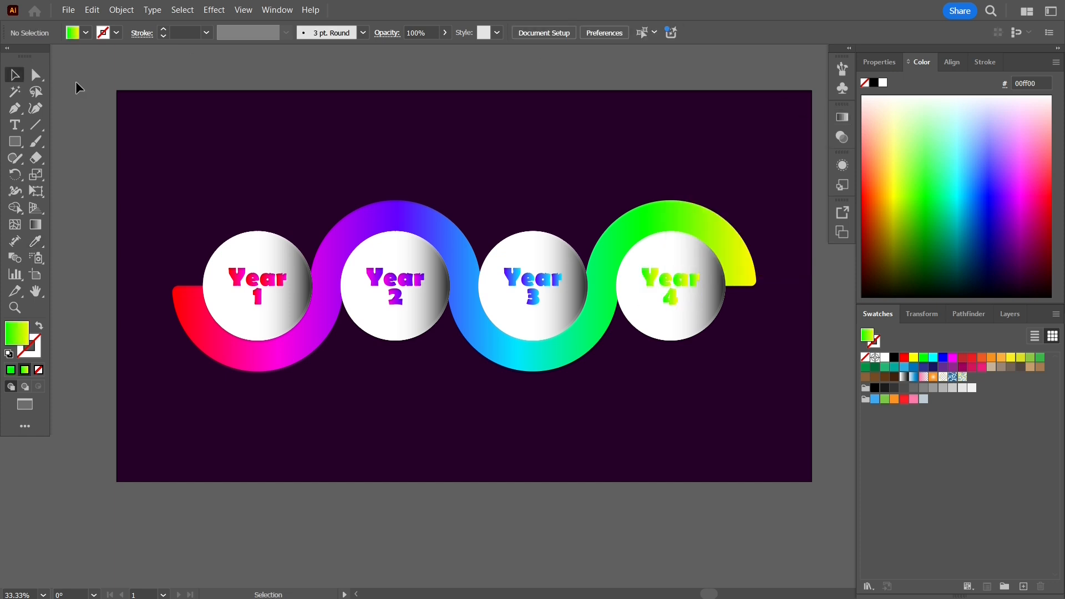
Examine the finished timeline graphic in full-screen mode with the artboard fitted to the screen
scroll(83, 103, "down", 1)
scroll(84, 105, "up", 2)
left_click_drag(316, 180, 232, 143)
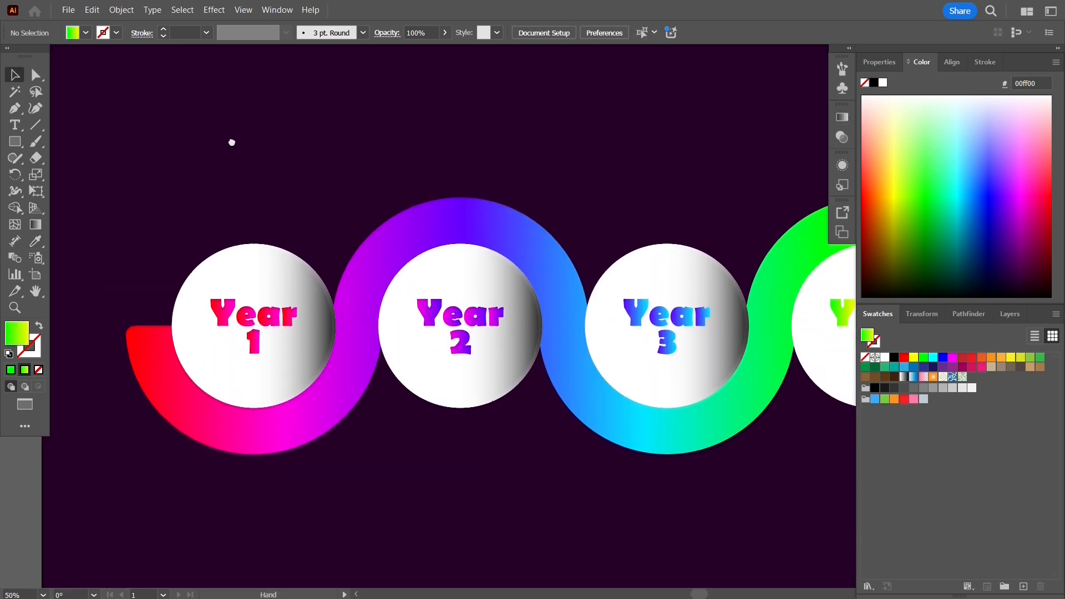
left_click(42, 594)
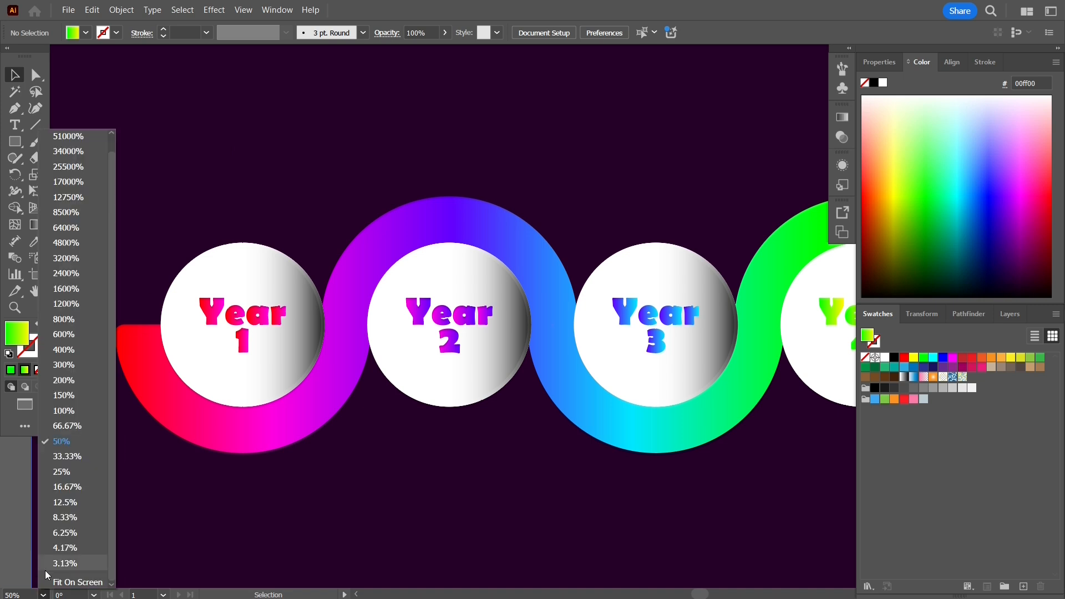
left_click(61, 582)
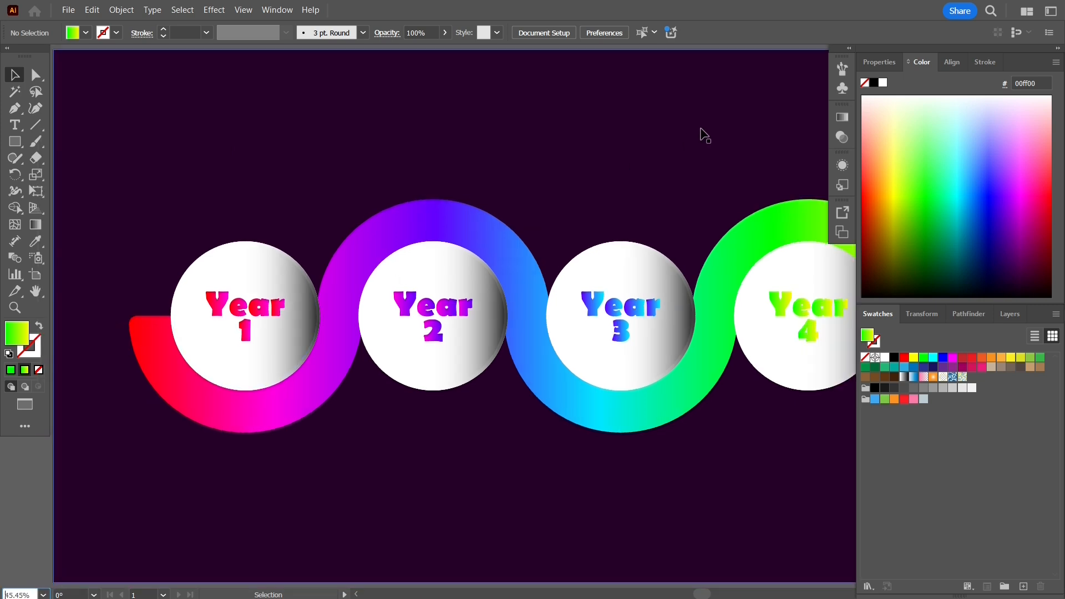
key("f")
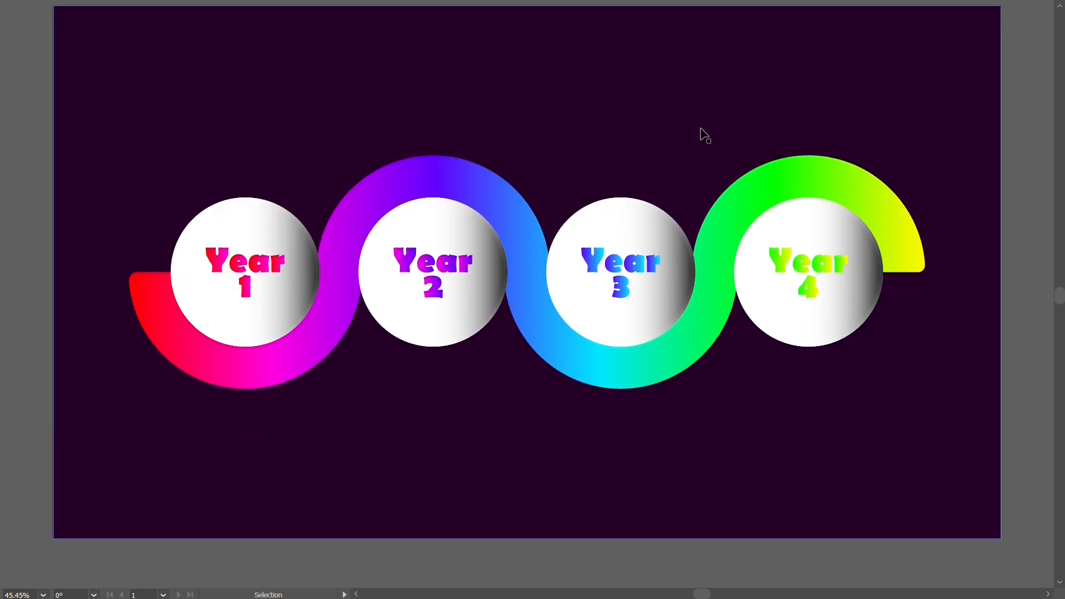
left_click(43, 595)
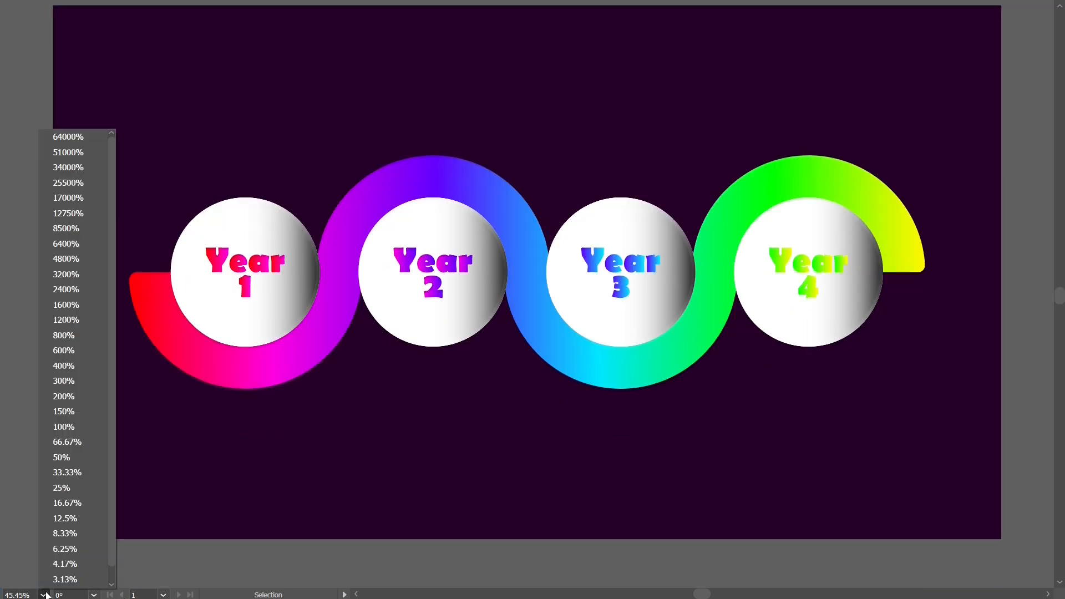
scroll(64, 563, "down", 1)
left_click(66, 588)
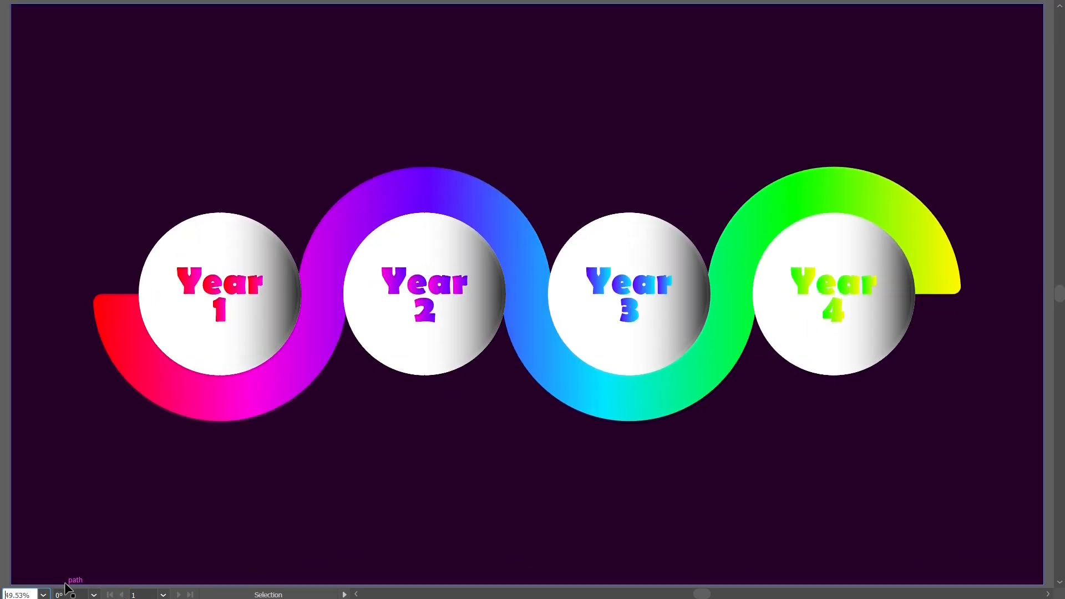